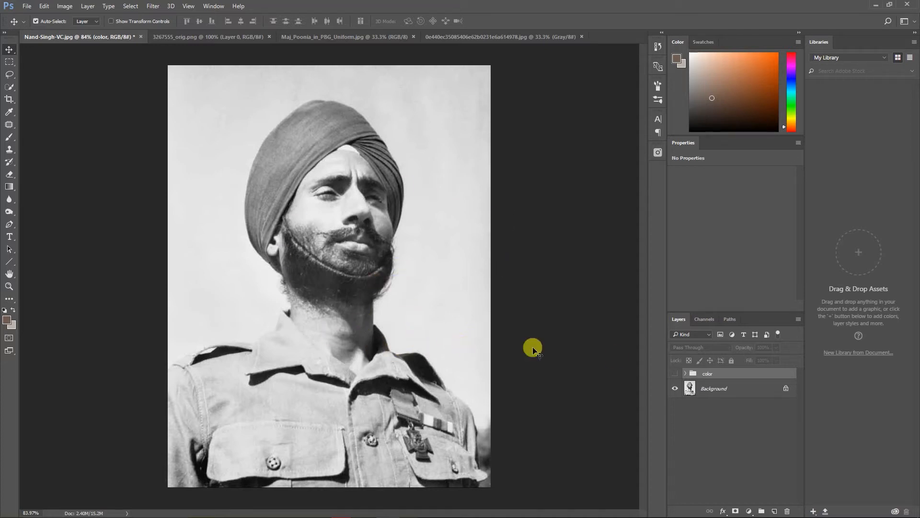
Step: Compare the portrait with and without its finished colorization by toggling the color group's visibility
{"action": "left_click", "coordinate": [676, 374]}
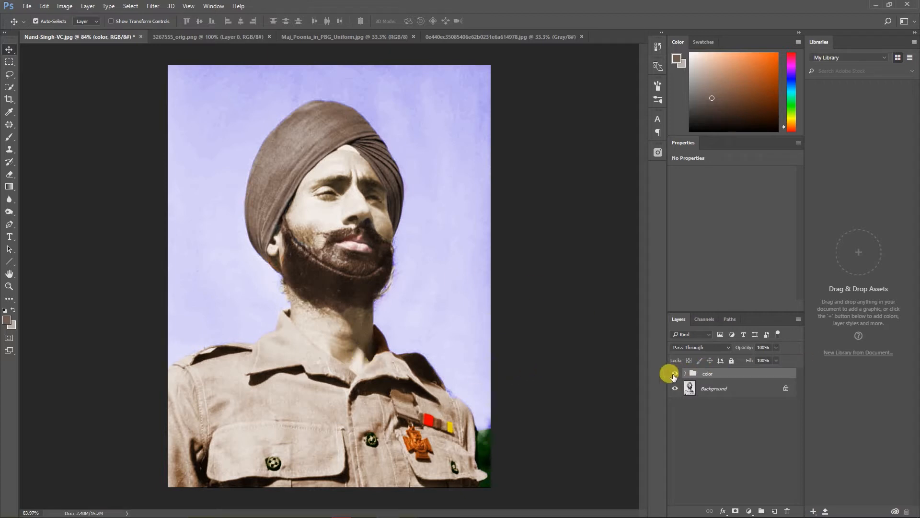
{"action": "left_click", "coordinate": [675, 374]}
{"action": "left_click", "coordinate": [676, 374]}
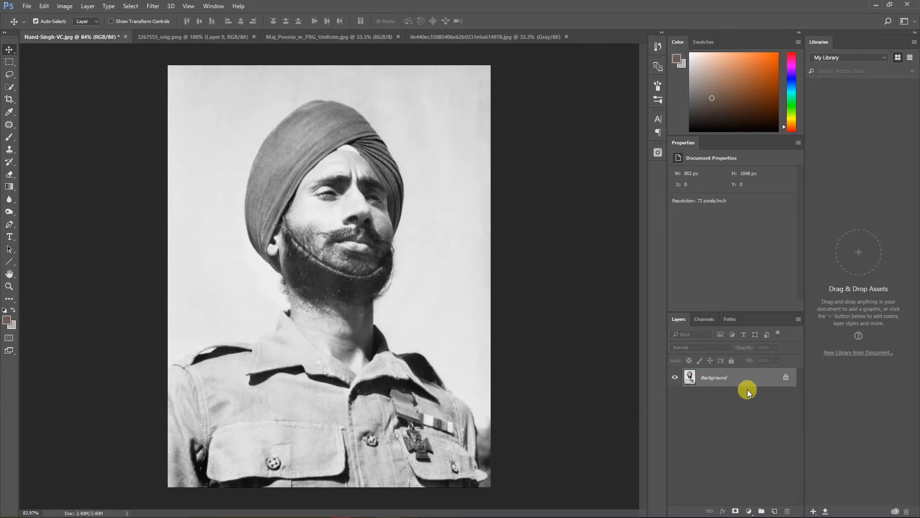
Step: Duplicate the Background layer and select the sky around the soldier on the copy with Quick Selection
{"action": "left_click_drag", "start_coordinate": [746, 380], "coordinate": [774, 510]}
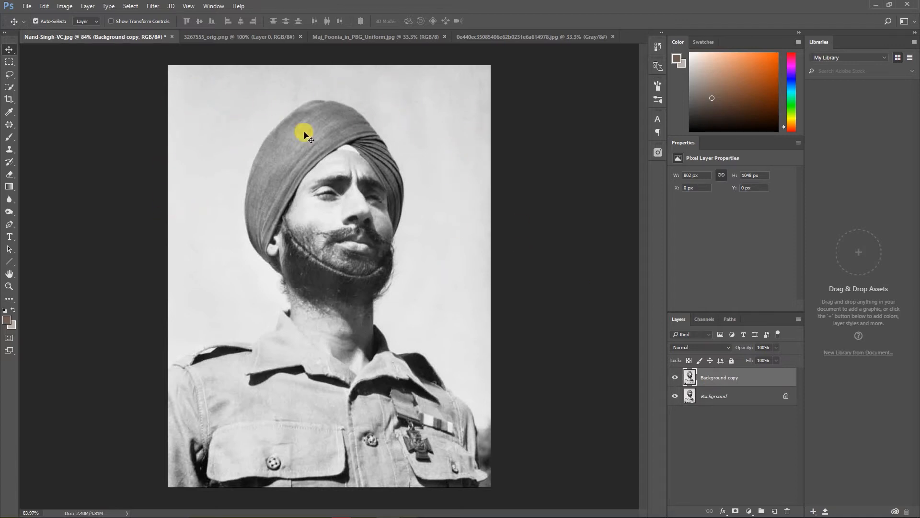
{"action": "left_click", "coordinate": [8, 88]}
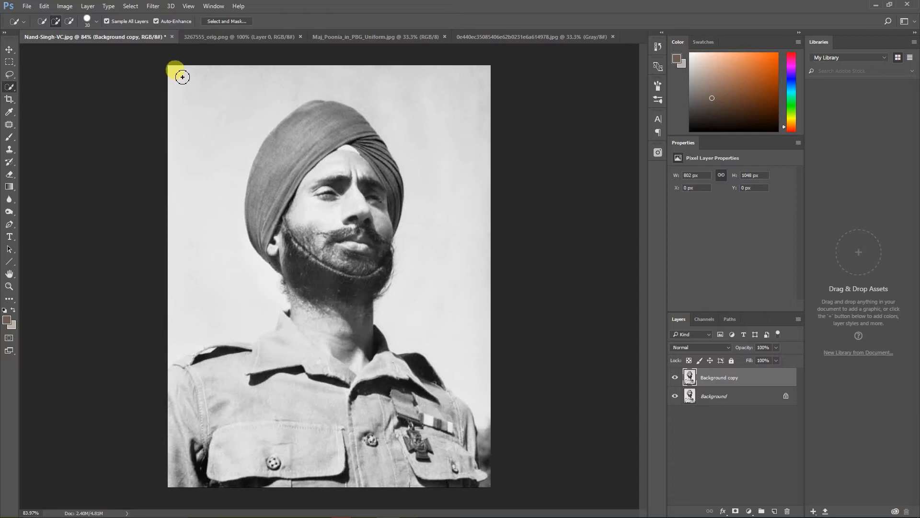
{"action": "mouse_move", "coordinate": [188, 70]}
{"action": "left_mouse_down"}
{"action": "mouse_move", "coordinate": [157, 79]}
{"action": "mouse_move", "coordinate": [186, 83]}
{"action": "mouse_move", "coordinate": [176, 144]}
{"action": "left_mouse_up"}
{"action": "mouse_move", "coordinate": [206, 116]}
{"action": "left_mouse_down"}
{"action": "mouse_move", "coordinate": [231, 93]}
{"action": "mouse_move", "coordinate": [295, 84]}
{"action": "mouse_move", "coordinate": [366, 95]}
{"action": "mouse_move", "coordinate": [396, 120]}
{"action": "mouse_move", "coordinate": [440, 197]}
{"action": "mouse_move", "coordinate": [439, 286]}
{"action": "mouse_move", "coordinate": [439, 264]}
{"action": "left_mouse_up"}
{"action": "mouse_move", "coordinate": [409, 103]}
{"action": "left_mouse_down"}
{"action": "mouse_move", "coordinate": [195, 238]}
{"action": "mouse_move", "coordinate": [196, 265]}
{"action": "mouse_move", "coordinate": [236, 284]}
{"action": "mouse_move", "coordinate": [218, 286]}
{"action": "left_mouse_up"}
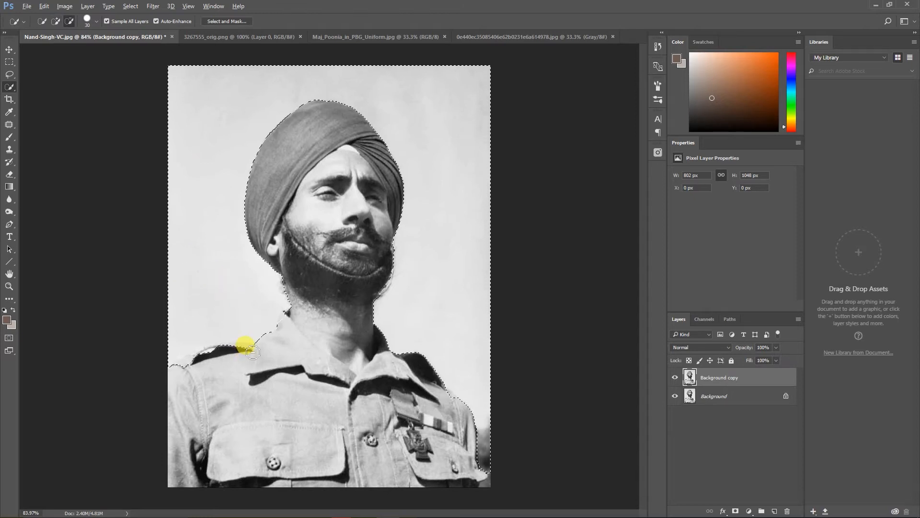
Step: Subtract the shoulder edge and the dark patch beside his arm from the sky selection
{"action": "key", "text": "alt"}
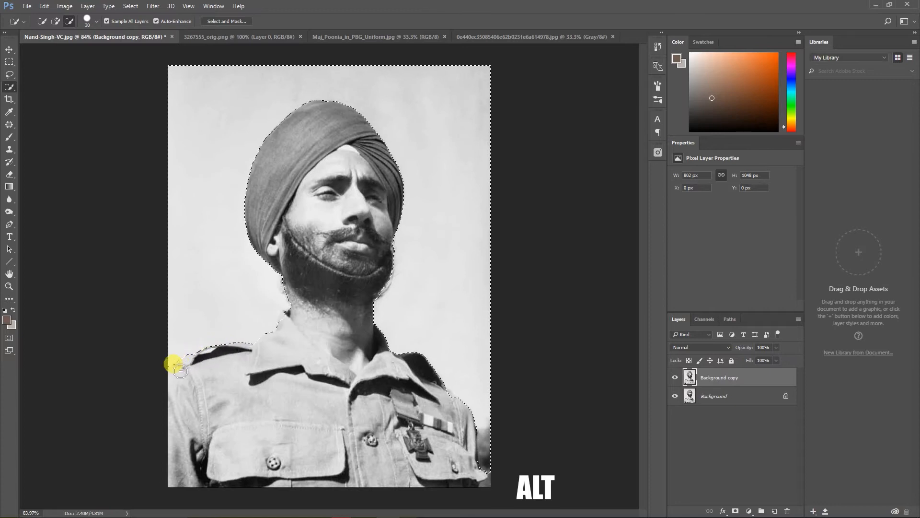
{"action": "left_click_drag", "start_coordinate": [177, 372], "coordinate": [188, 367]}
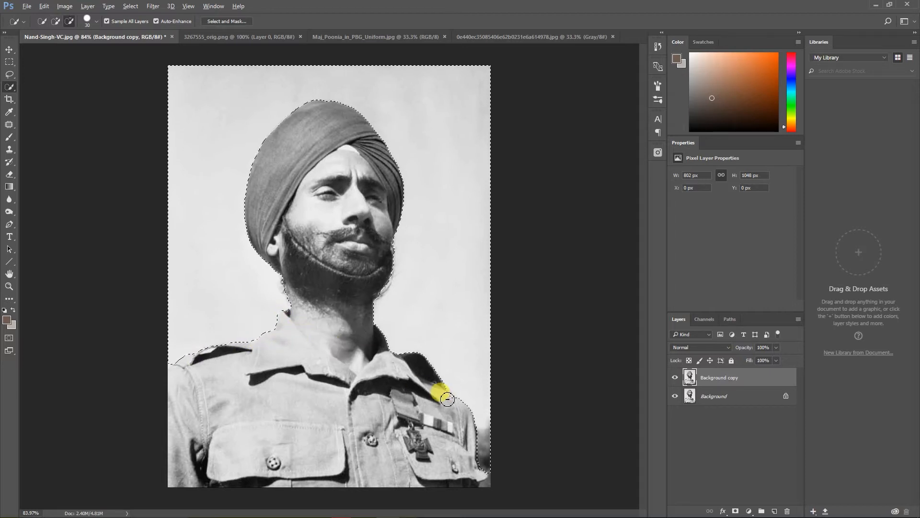
{"action": "left_click_drag", "start_coordinate": [447, 424], "coordinate": [488, 458]}
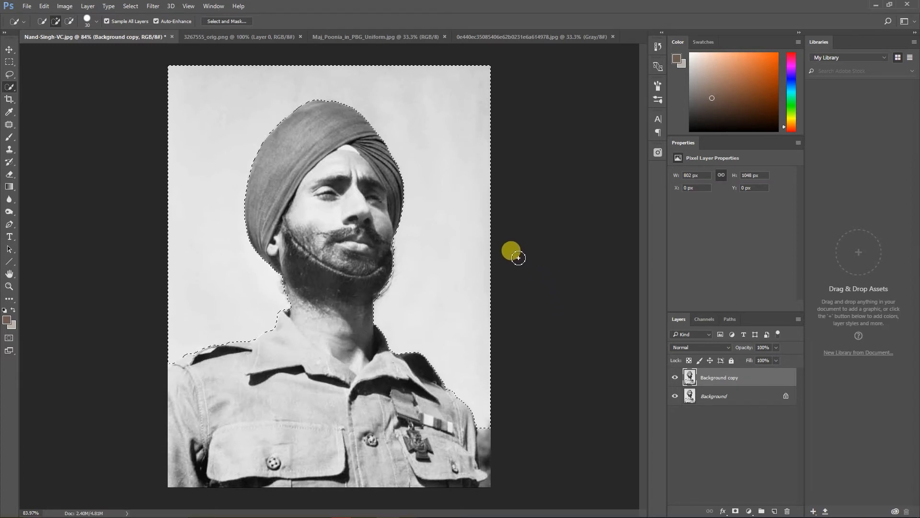
Step: Refine the sky selection in Select and Mask with a slightly higher edge radius and smoothing, output as a selection
{"action": "left_click", "coordinate": [230, 21]}
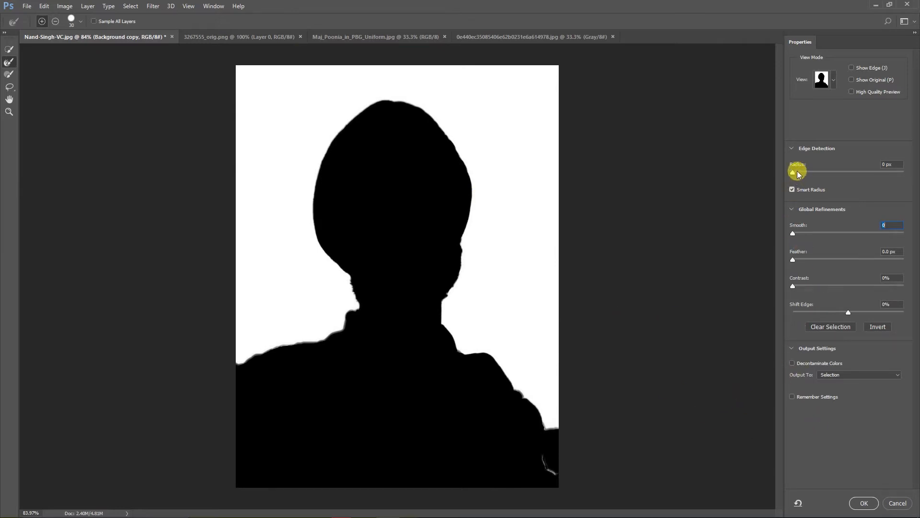
{"action": "left_click_drag", "start_coordinate": [794, 172], "coordinate": [801, 172]}
{"action": "left_click_drag", "start_coordinate": [798, 233], "coordinate": [800, 234]}
{"action": "left_click", "coordinate": [863, 503]}
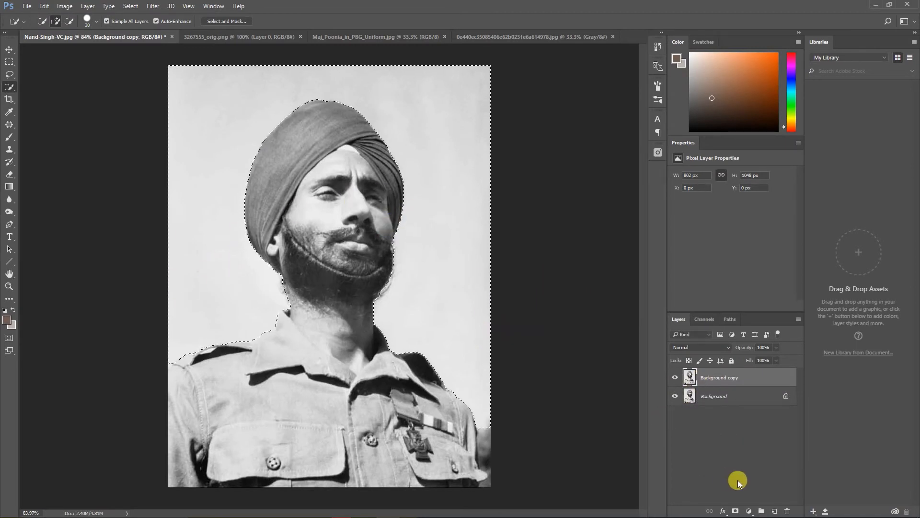
Step: Fill the selected sky with a Solid Color layer in blue #2d22c0 and set its blend mode to Overlay
{"action": "left_click", "coordinate": [749, 511]}
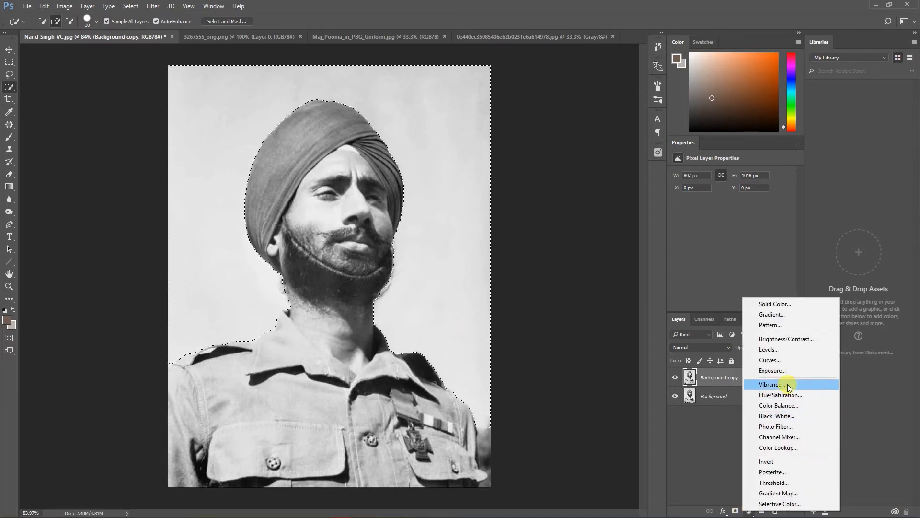
{"action": "left_click", "coordinate": [780, 304]}
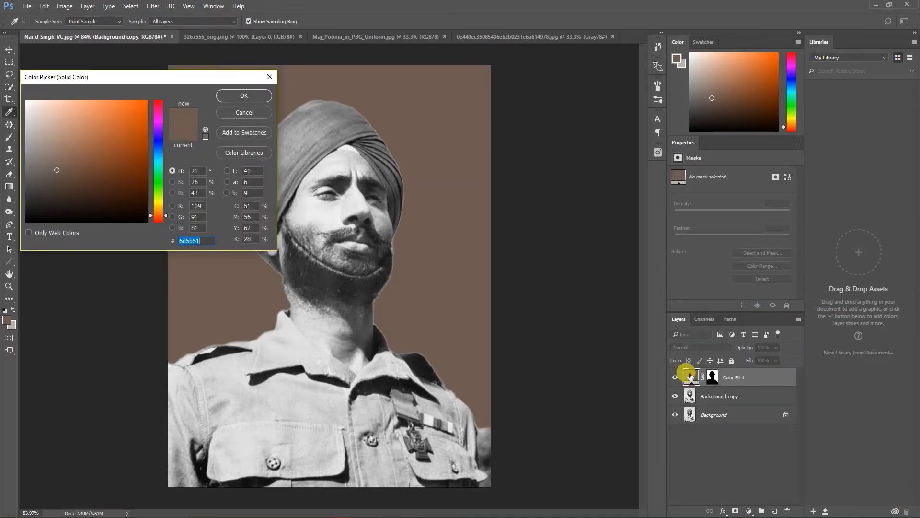
{"action": "left_click", "coordinate": [160, 140]}
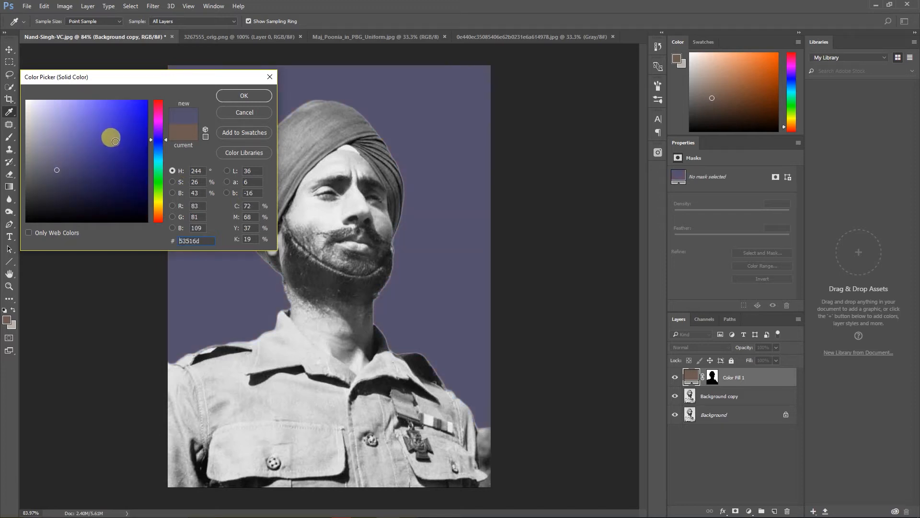
{"action": "left_click", "coordinate": [115, 142]}
{"action": "mouse_move", "coordinate": [115, 142]}
{"action": "left_mouse_down"}
{"action": "mouse_move", "coordinate": [117, 127]}
{"action": "mouse_move", "coordinate": [135, 128]}
{"action": "left_mouse_up"}
{"action": "left_click", "coordinate": [249, 95]}
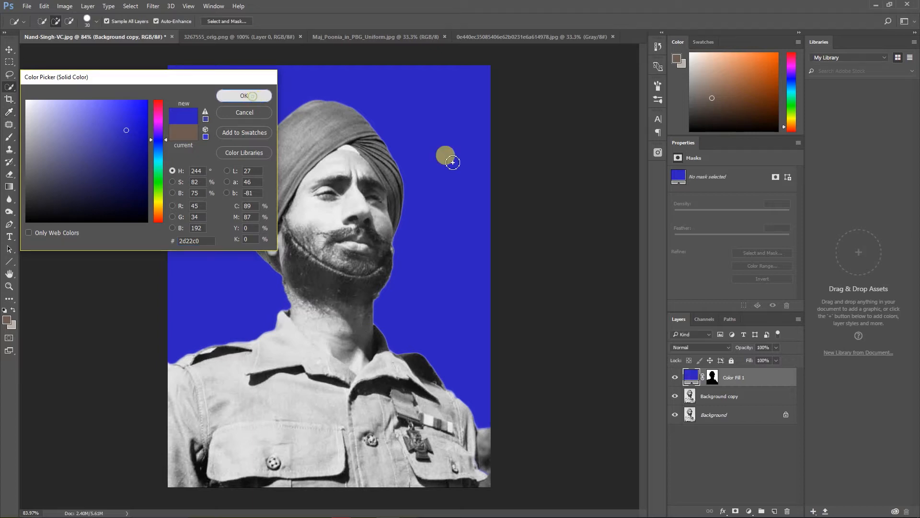
{"action": "left_click", "coordinate": [703, 347]}
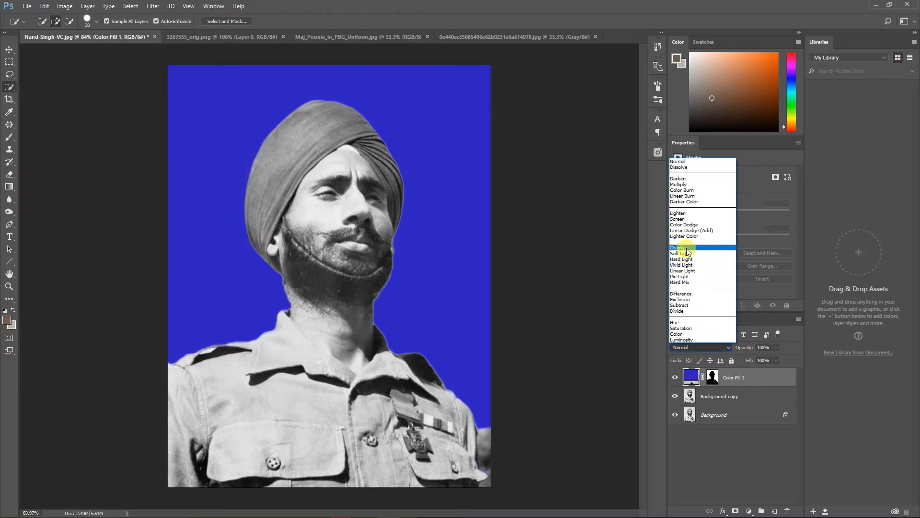
{"action": "left_click", "coordinate": [685, 248]}
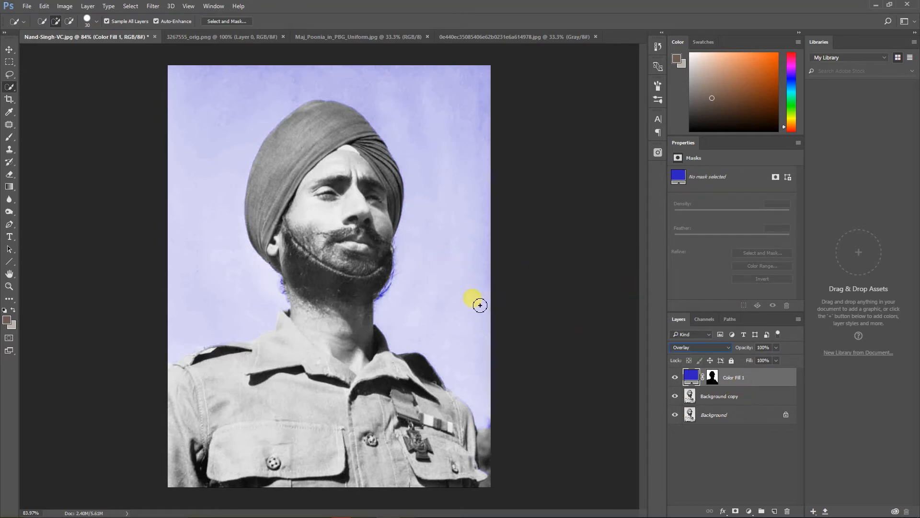
Step: Change the sky fill layer's color to the blue #3027ad
{"action": "double_click", "coordinate": [691, 377]}
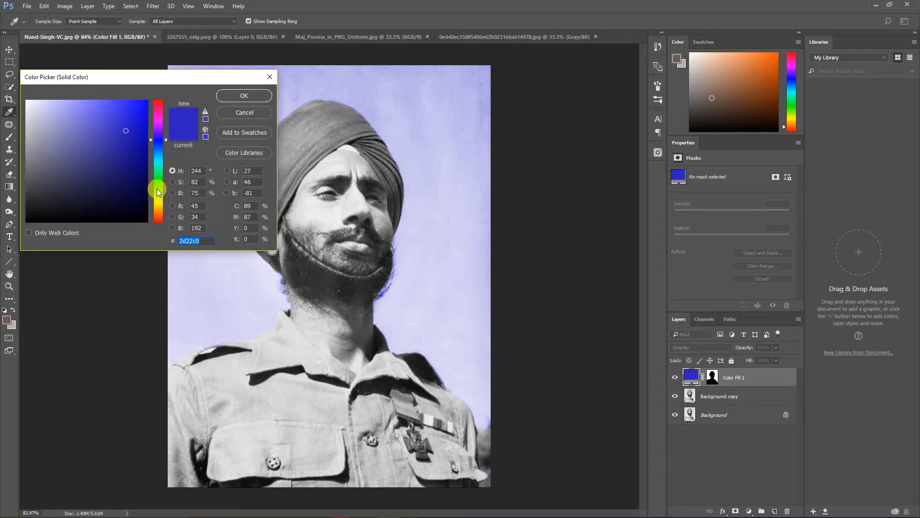
{"action": "left_click", "coordinate": [127, 152]}
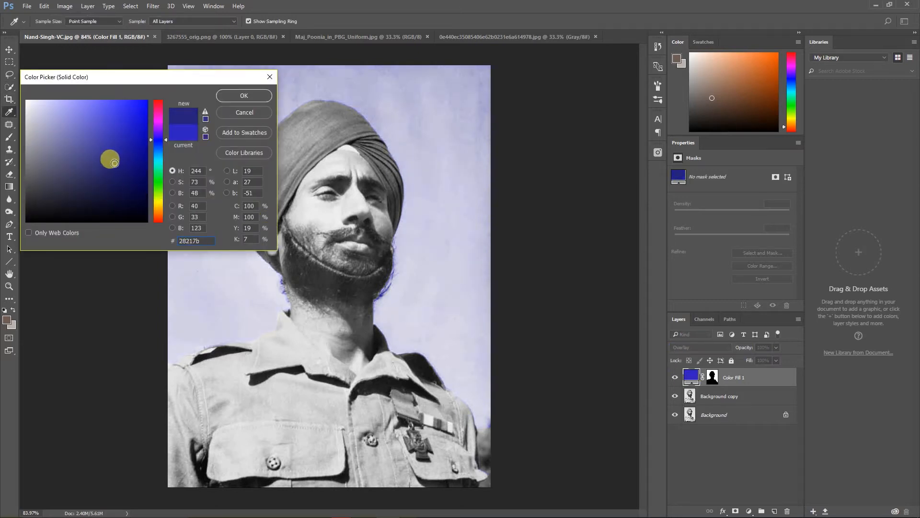
{"action": "left_click", "coordinate": [106, 136]}
{"action": "left_click", "coordinate": [121, 151]}
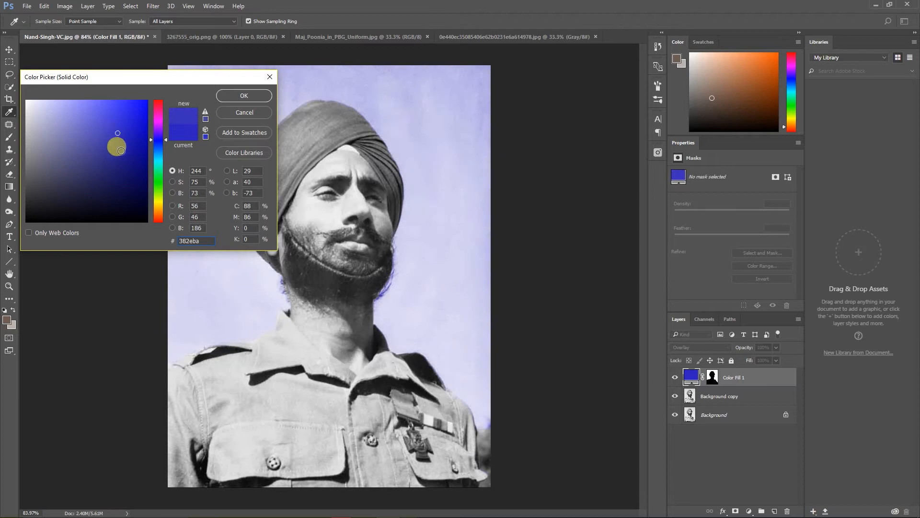
{"action": "left_click", "coordinate": [125, 126]}
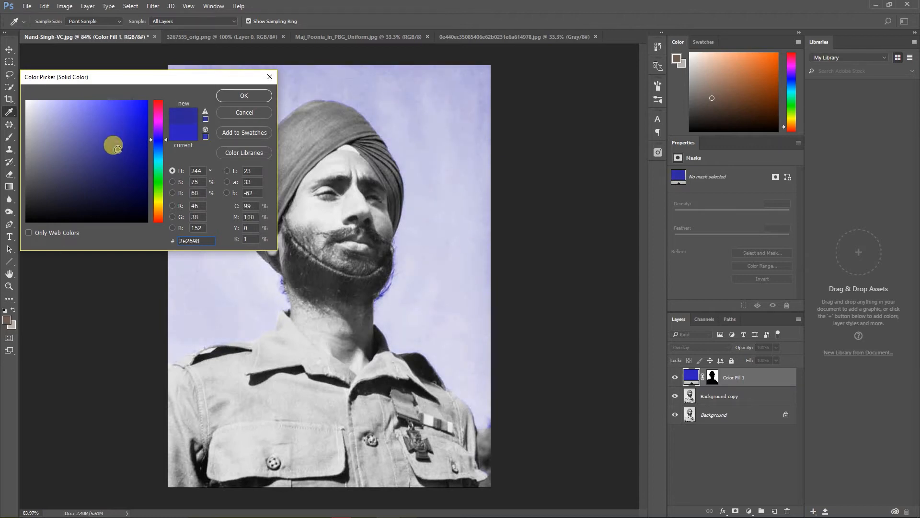
{"action": "left_click_drag", "start_coordinate": [117, 149], "coordinate": [117, 139]}
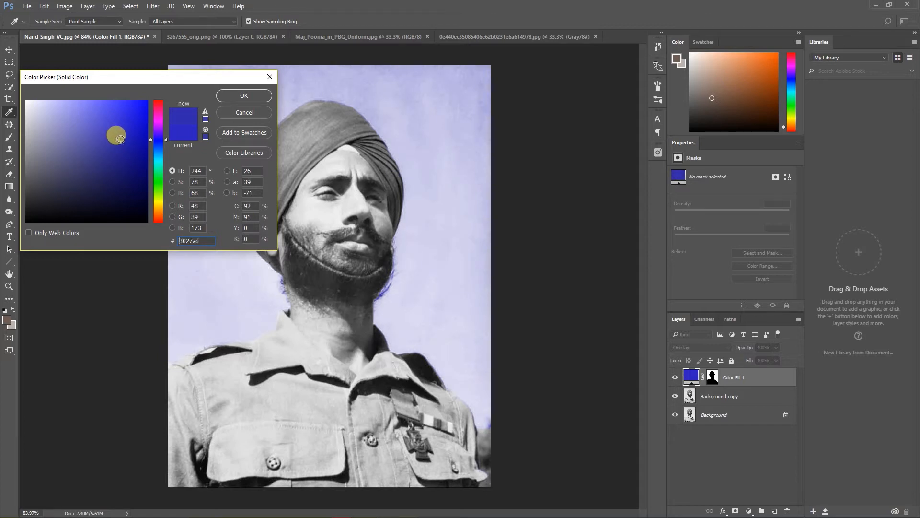
{"action": "left_click", "coordinate": [244, 96]}
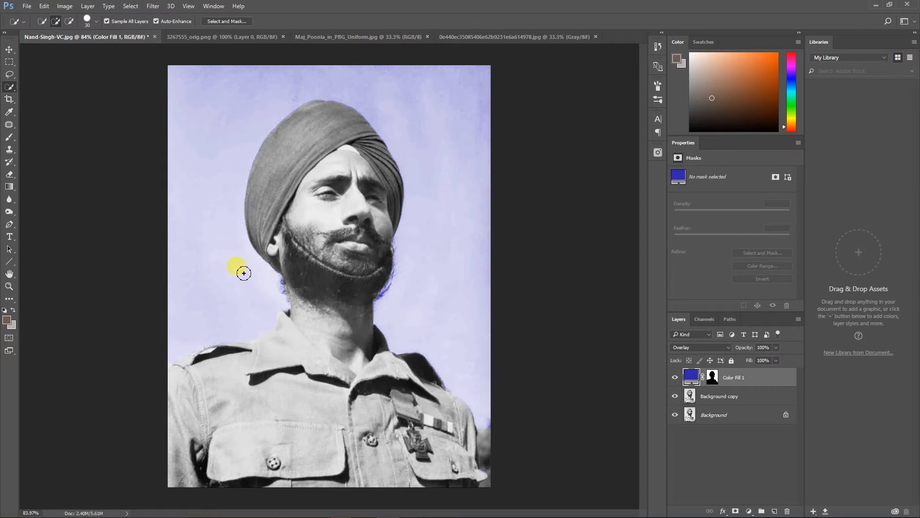
Step: Paint black on the sky fill's layer mask to remove the blue spill around the beard and beside the arm
{"action": "left_click", "coordinate": [711, 378]}
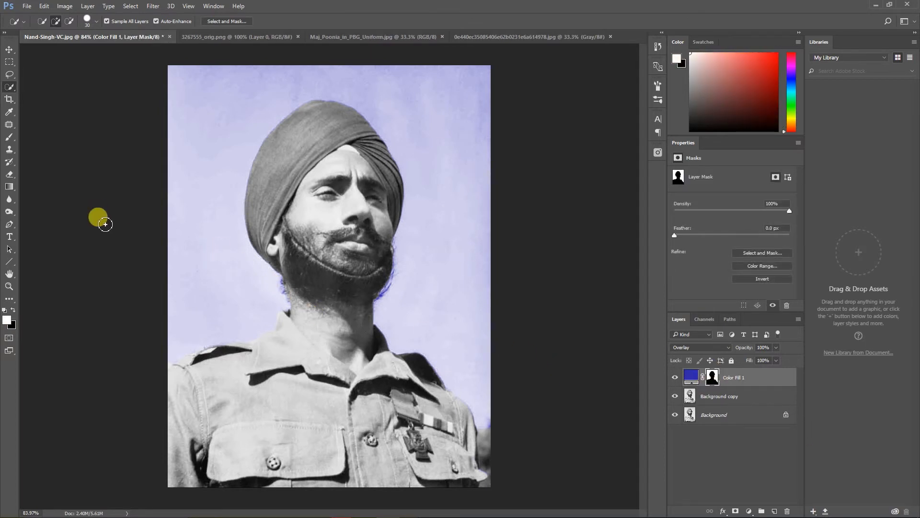
{"action": "left_click", "coordinate": [9, 137]}
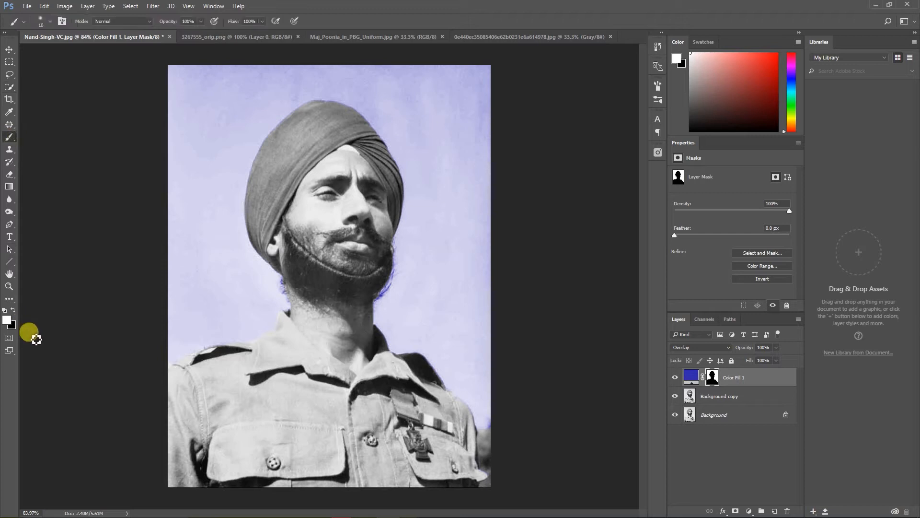
{"action": "left_click", "coordinate": [12, 310]}
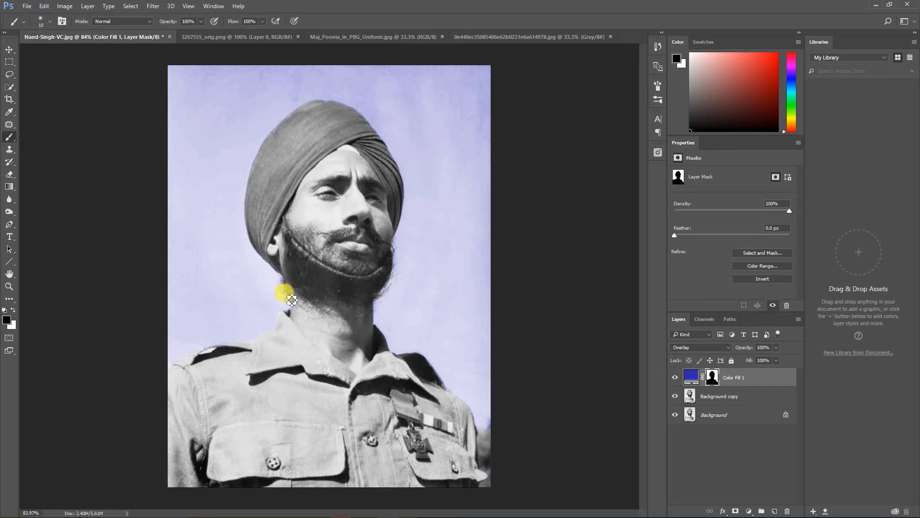
{"action": "mouse_move", "coordinate": [291, 292]}
{"action": "left_mouse_down"}
{"action": "mouse_move", "coordinate": [357, 309]}
{"action": "mouse_move", "coordinate": [343, 301]}
{"action": "mouse_move", "coordinate": [346, 282]}
{"action": "mouse_move", "coordinate": [341, 290]}
{"action": "mouse_move", "coordinate": [331, 278]}
{"action": "mouse_move", "coordinate": [368, 310]}
{"action": "left_mouse_up"}
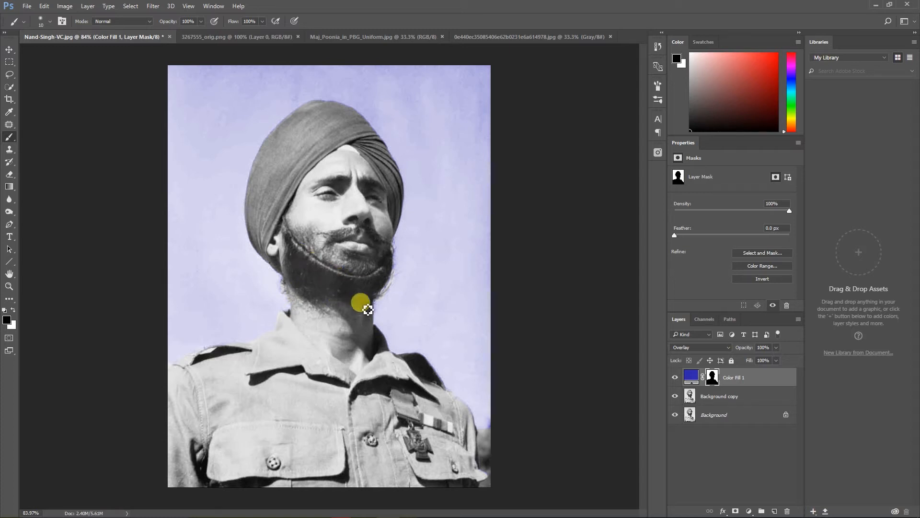
{"action": "mouse_move", "coordinate": [492, 464]}
{"action": "left_mouse_down"}
{"action": "mouse_move", "coordinate": [489, 442]}
{"action": "mouse_move", "coordinate": [481, 484]}
{"action": "mouse_move", "coordinate": [485, 447]}
{"action": "mouse_move", "coordinate": [507, 477]}
{"action": "mouse_move", "coordinate": [556, 481]}
{"action": "mouse_move", "coordinate": [491, 465]}
{"action": "mouse_move", "coordinate": [487, 446]}
{"action": "mouse_move", "coordinate": [495, 456]}
{"action": "left_mouse_up"}
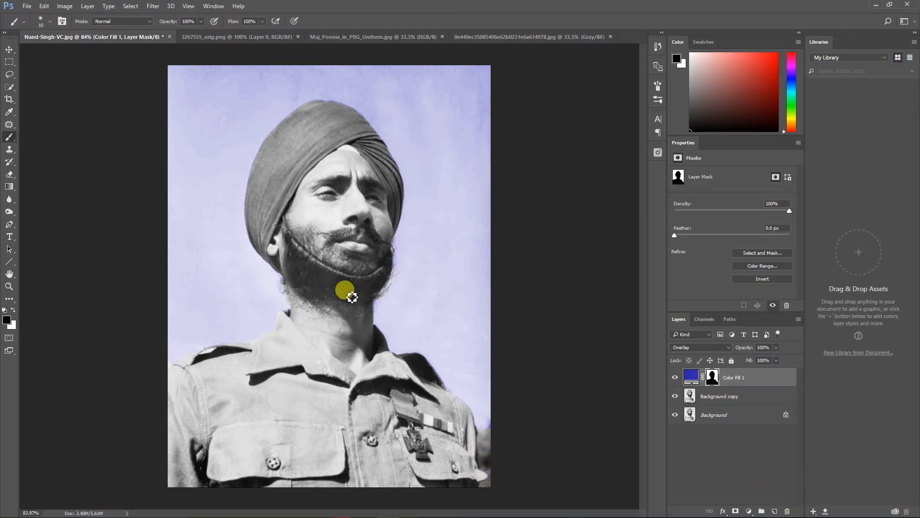
Step: Select the dark background patch beside the arm on the Background copy layer and refine it with slightly more radius and smoothing
{"action": "left_click", "coordinate": [8, 88]}
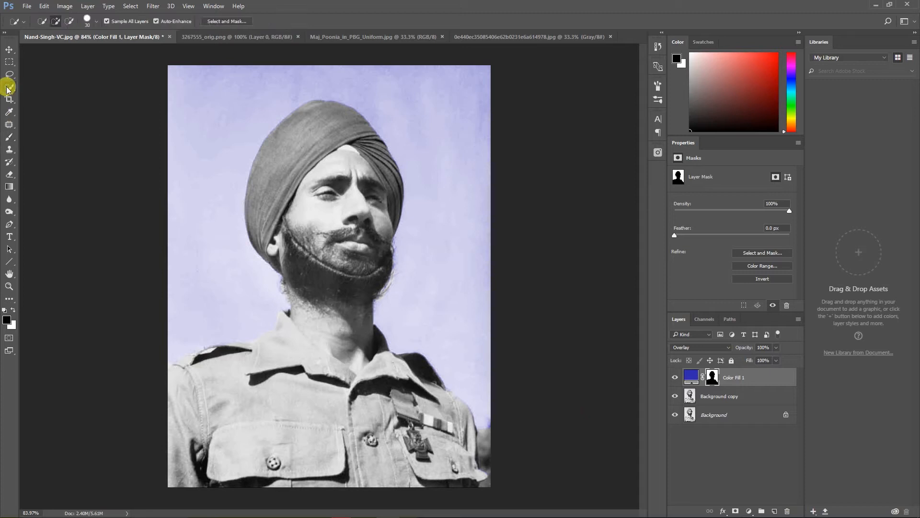
{"action": "left_click", "coordinate": [710, 397]}
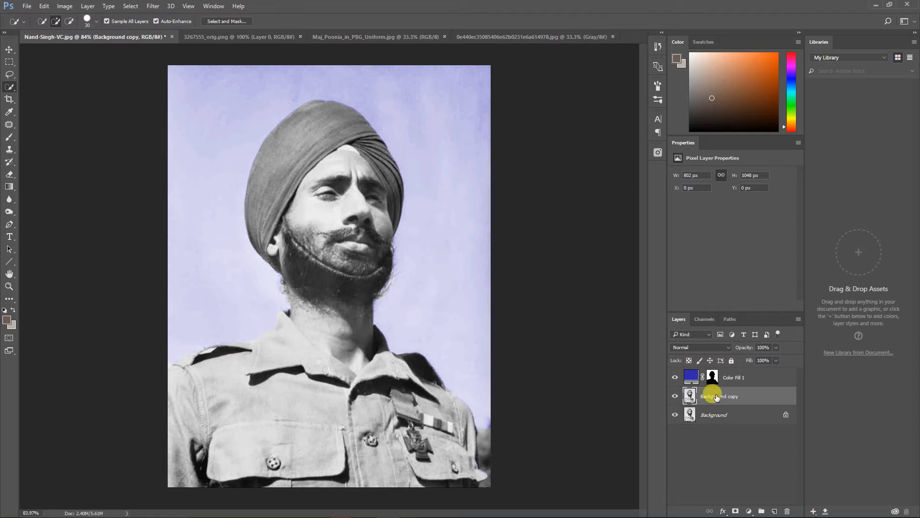
{"action": "mouse_move", "coordinate": [498, 440]}
{"action": "left_mouse_down"}
{"action": "mouse_move", "coordinate": [479, 438]}
{"action": "mouse_move", "coordinate": [490, 434]}
{"action": "mouse_move", "coordinate": [491, 476]}
{"action": "mouse_move", "coordinate": [517, 479]}
{"action": "left_mouse_up"}
{"action": "left_click", "coordinate": [226, 21]}
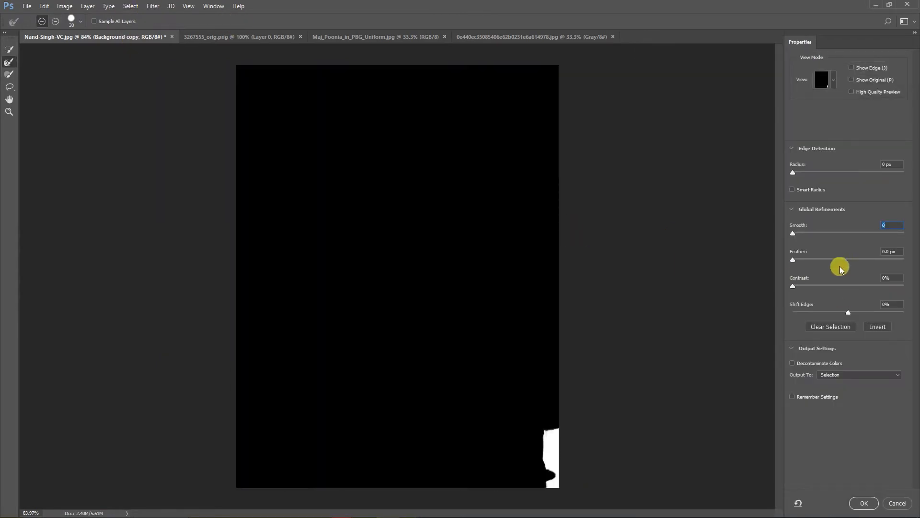
{"action": "left_click", "coordinate": [800, 172]}
{"action": "left_click_drag", "start_coordinate": [792, 232], "coordinate": [797, 234]}
{"action": "left_click", "coordinate": [864, 503]}
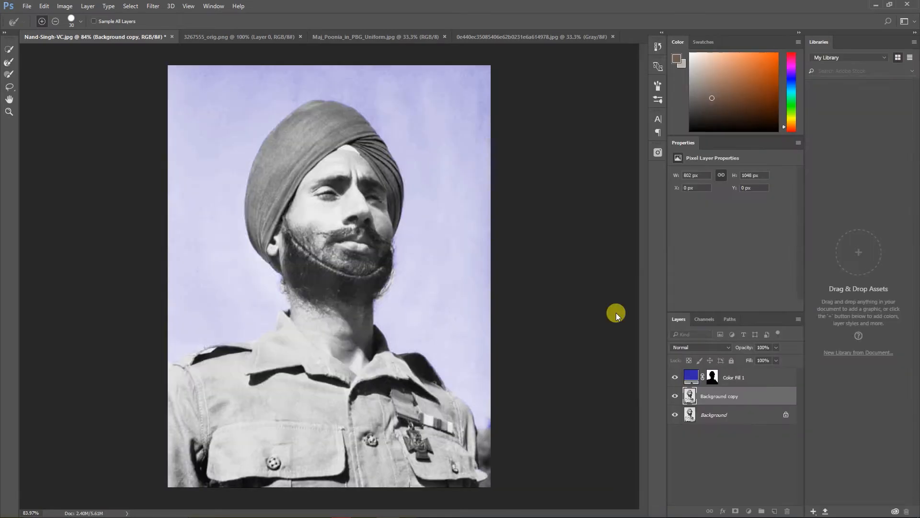
Step: Fill the selected background patch beside the arm with a Solid Color layer in dark green #03450e and set its blend mode to Overlay
{"action": "left_click", "coordinate": [748, 511]}
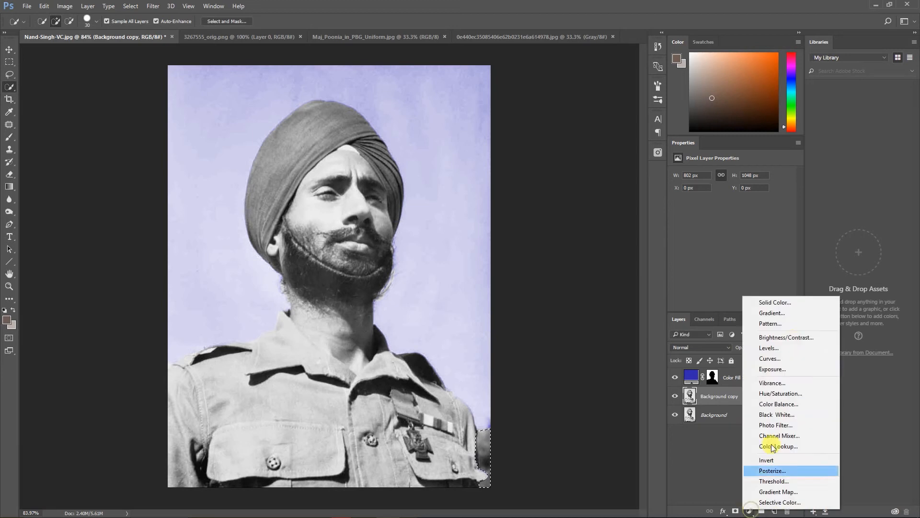
{"action": "left_click", "coordinate": [779, 303]}
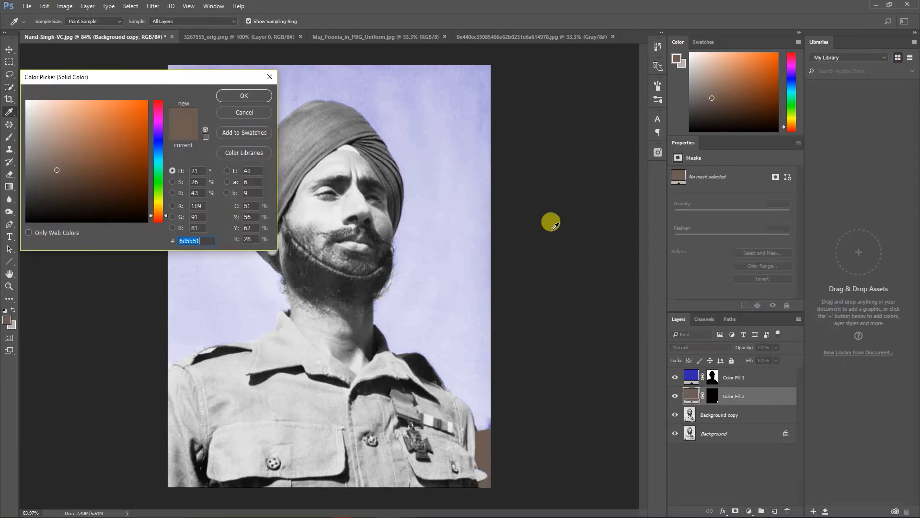
{"action": "left_click", "coordinate": [158, 179]}
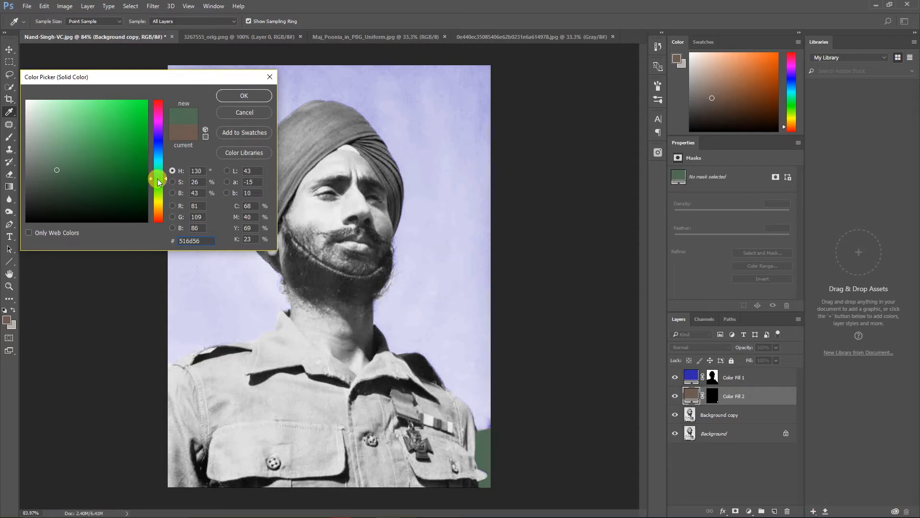
{"action": "left_click", "coordinate": [141, 192]}
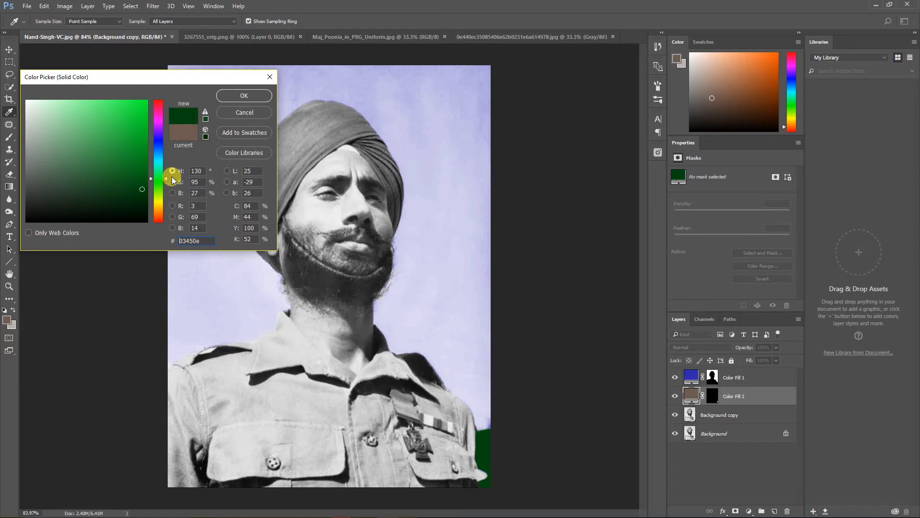
{"action": "left_click", "coordinate": [246, 96]}
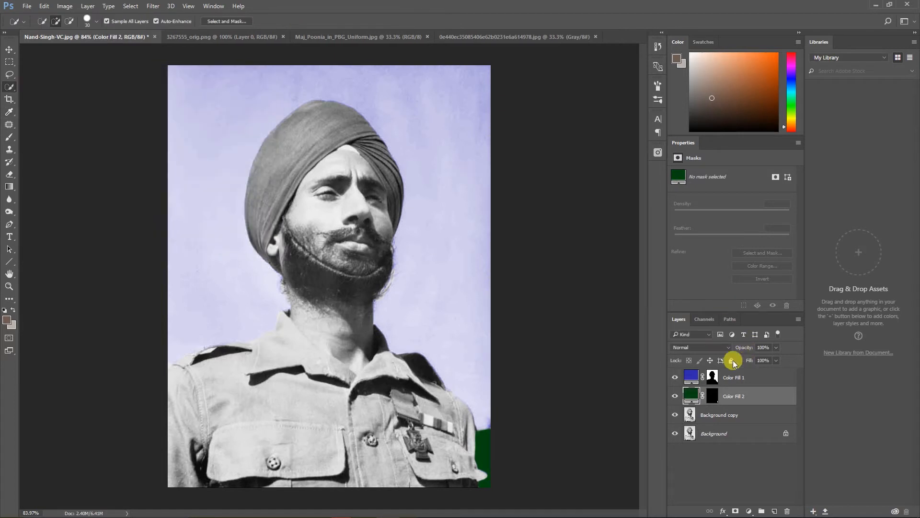
{"action": "left_click", "coordinate": [690, 348]}
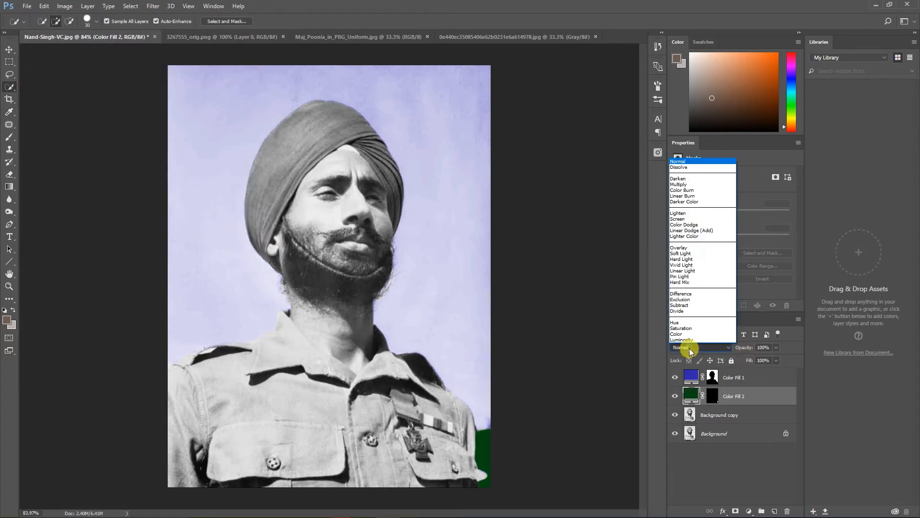
{"action": "left_click", "coordinate": [691, 249]}
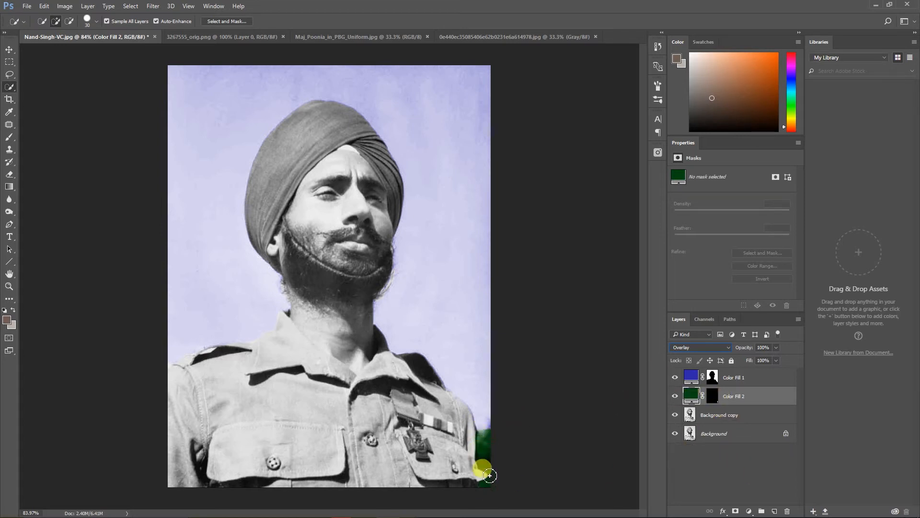
Step: Lower the green fill layer's opacity to 73% and leave no layer selected
{"action": "left_click", "coordinate": [776, 347]}
{"action": "left_click_drag", "start_coordinate": [776, 360], "coordinate": [759, 362]}
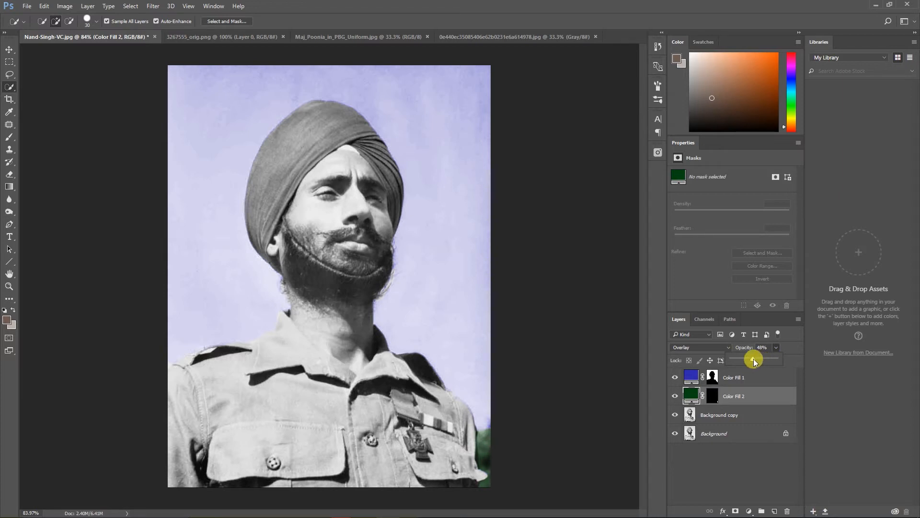
{"action": "left_click_drag", "start_coordinate": [758, 360], "coordinate": [764, 359]}
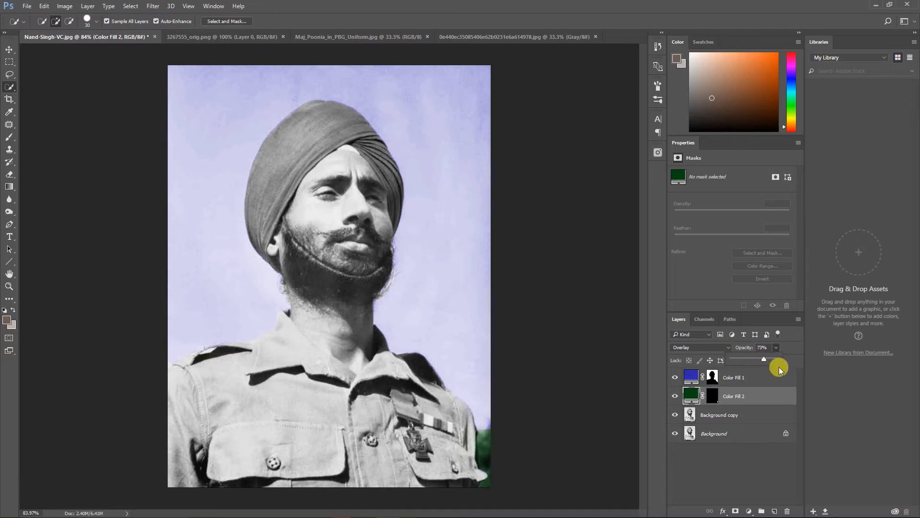
{"action": "left_click", "coordinate": [755, 477]}
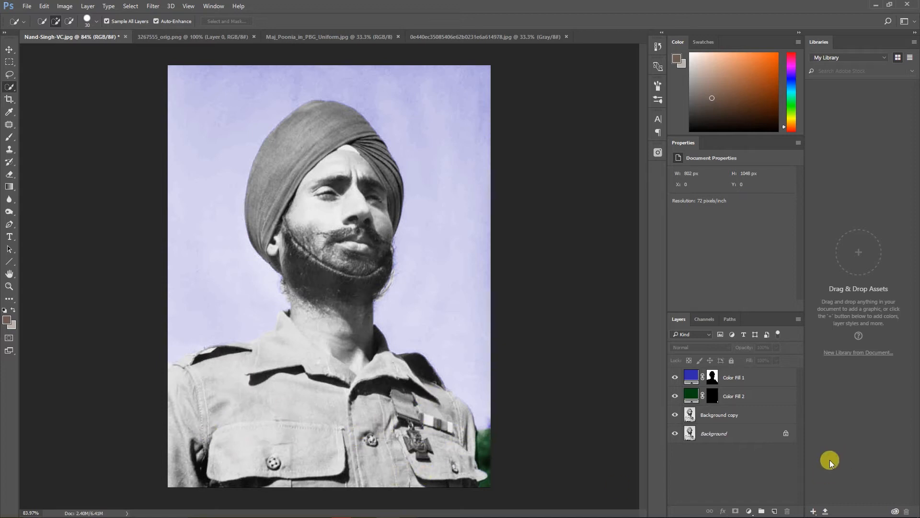
Step: Select the whole uniform shirt on the Background copy layer with Quick Selection, excluding the neck and the green patch beside the arm
{"action": "left_click", "coordinate": [705, 415]}
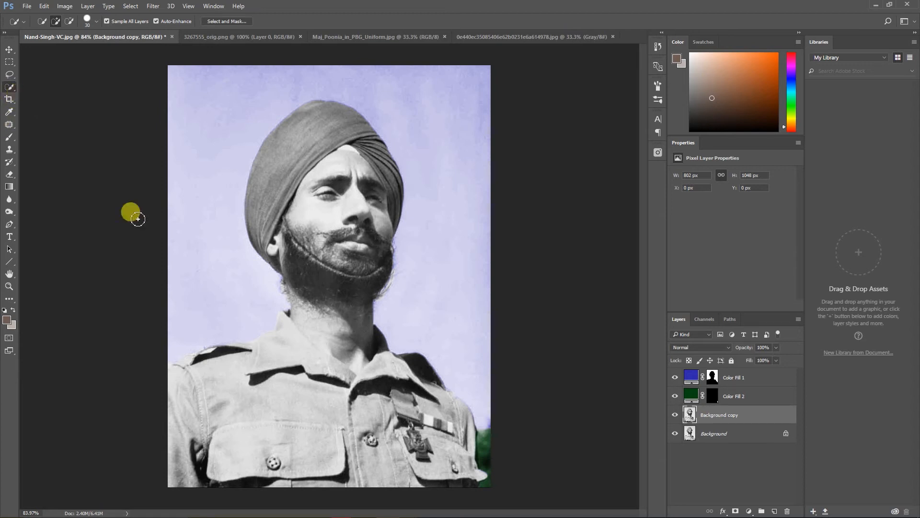
{"action": "mouse_move", "coordinate": [285, 332]}
{"action": "left_mouse_down"}
{"action": "mouse_move", "coordinate": [243, 353]}
{"action": "mouse_move", "coordinate": [205, 357]}
{"action": "mouse_move", "coordinate": [176, 379]}
{"action": "mouse_move", "coordinate": [304, 414]}
{"action": "mouse_move", "coordinate": [358, 439]}
{"action": "mouse_move", "coordinate": [224, 469]}
{"action": "mouse_move", "coordinate": [451, 466]}
{"action": "mouse_move", "coordinate": [464, 478]}
{"action": "mouse_move", "coordinate": [455, 415]}
{"action": "mouse_move", "coordinate": [459, 424]}
{"action": "mouse_move", "coordinate": [437, 419]}
{"action": "mouse_move", "coordinate": [381, 366]}
{"action": "mouse_move", "coordinate": [387, 355]}
{"action": "mouse_move", "coordinate": [374, 337]}
{"action": "mouse_move", "coordinate": [399, 365]}
{"action": "mouse_move", "coordinate": [421, 360]}
{"action": "mouse_move", "coordinate": [359, 386]}
{"action": "mouse_move", "coordinate": [362, 368]}
{"action": "mouse_move", "coordinate": [337, 337]}
{"action": "mouse_move", "coordinate": [290, 303]}
{"action": "mouse_move", "coordinate": [330, 345]}
{"action": "mouse_move", "coordinate": [337, 333]}
{"action": "mouse_move", "coordinate": [355, 347]}
{"action": "mouse_move", "coordinate": [331, 316]}
{"action": "left_mouse_up"}
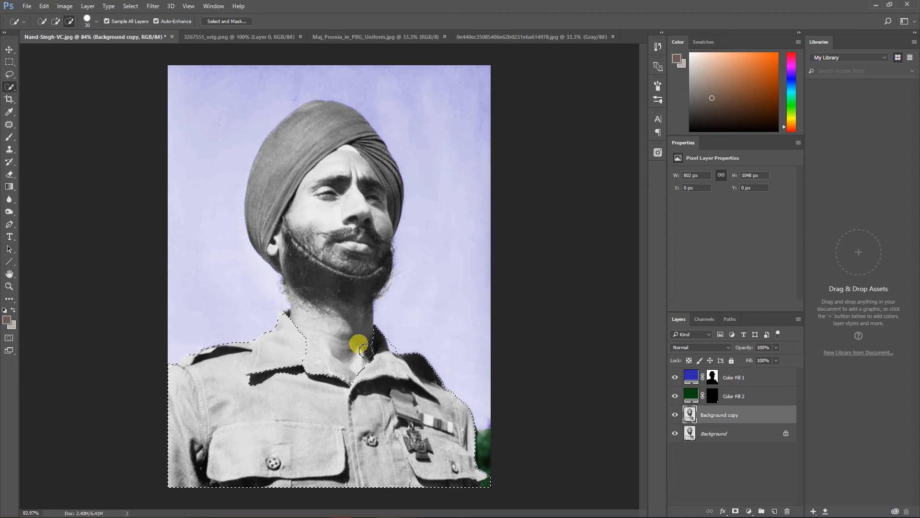
{"action": "left_click_drag", "start_coordinate": [323, 402], "coordinate": [300, 358]}
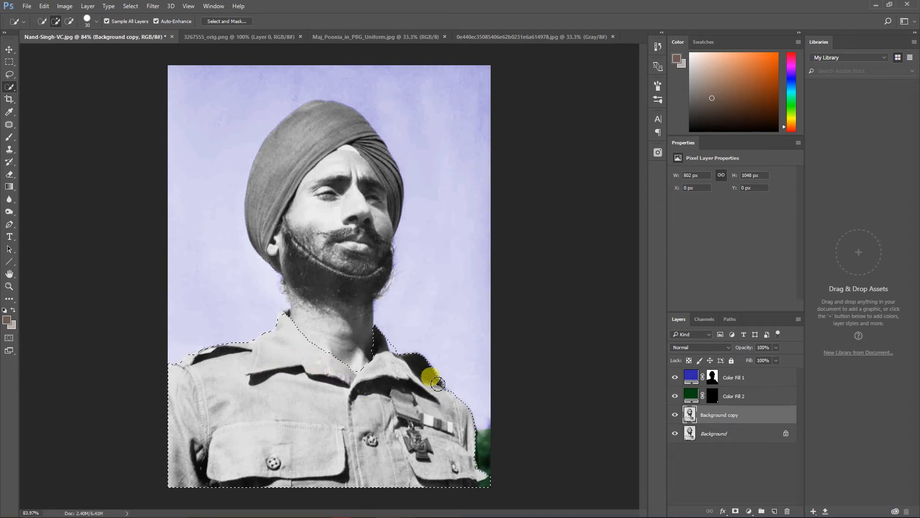
{"action": "left_click_drag", "start_coordinate": [437, 383], "coordinate": [398, 342]}
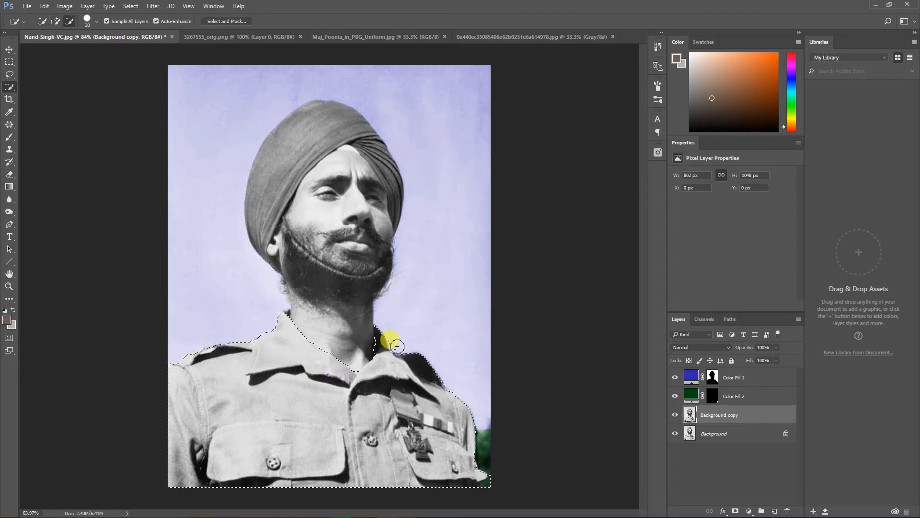
{"action": "mouse_move", "coordinate": [447, 339]}
{"action": "left_mouse_down"}
{"action": "mouse_move", "coordinate": [502, 387]}
{"action": "mouse_move", "coordinate": [527, 431]}
{"action": "mouse_move", "coordinate": [517, 510]}
{"action": "mouse_move", "coordinate": [488, 491]}
{"action": "left_mouse_up"}
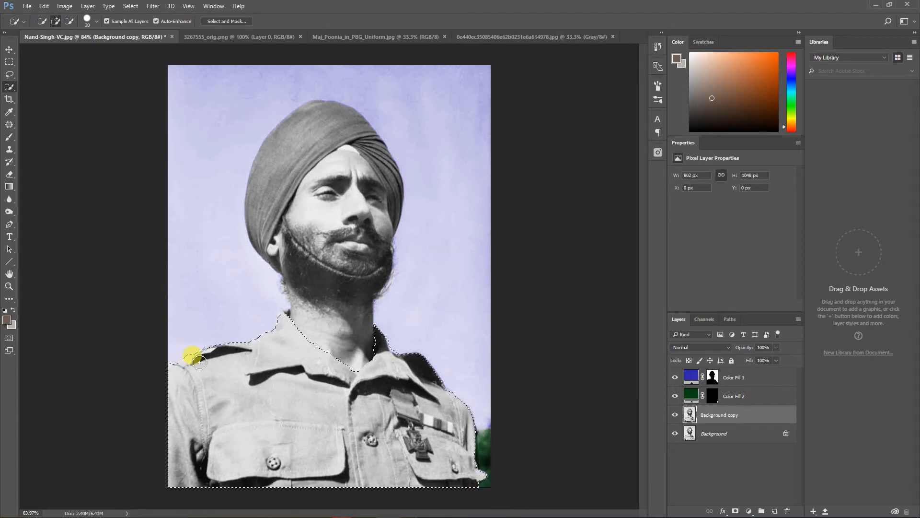
{"action": "key", "text": "alt"}
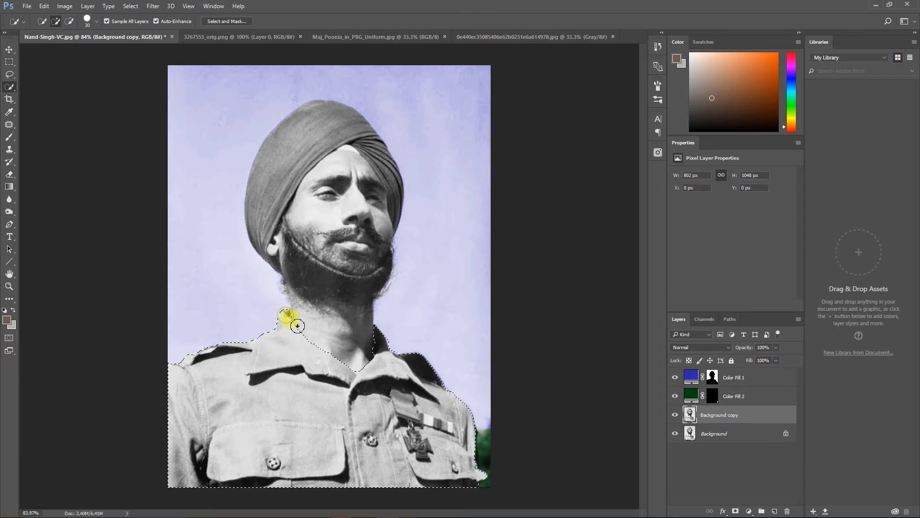
{"action": "key", "text": "alt"}
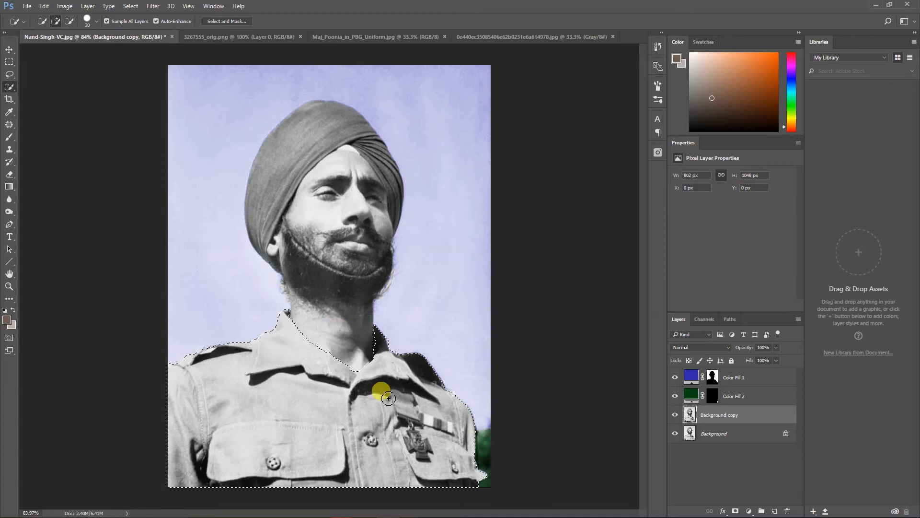
Step: Refine the shirt selection with Smart Radius on, a 1 px radius and smoothing of 7
{"action": "left_click", "coordinate": [230, 21]}
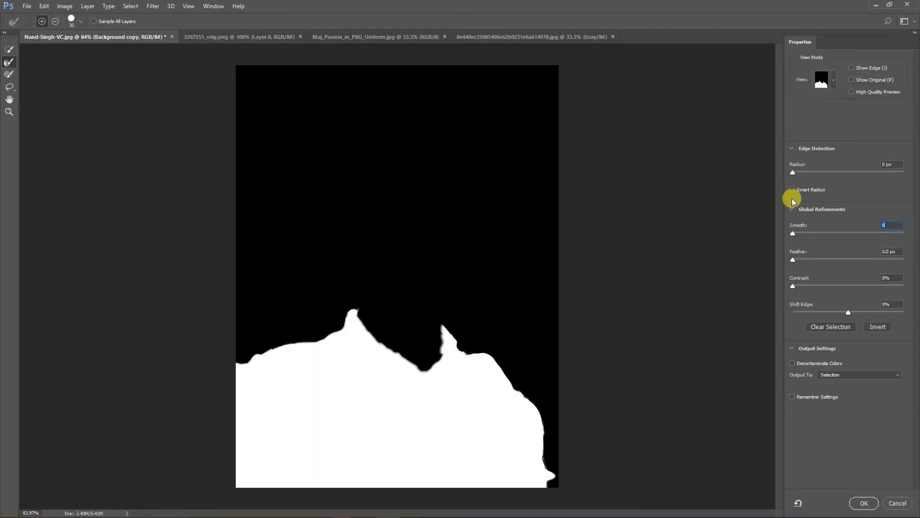
{"action": "left_click", "coordinate": [792, 190]}
{"action": "left_click_drag", "start_coordinate": [794, 173], "coordinate": [799, 174]}
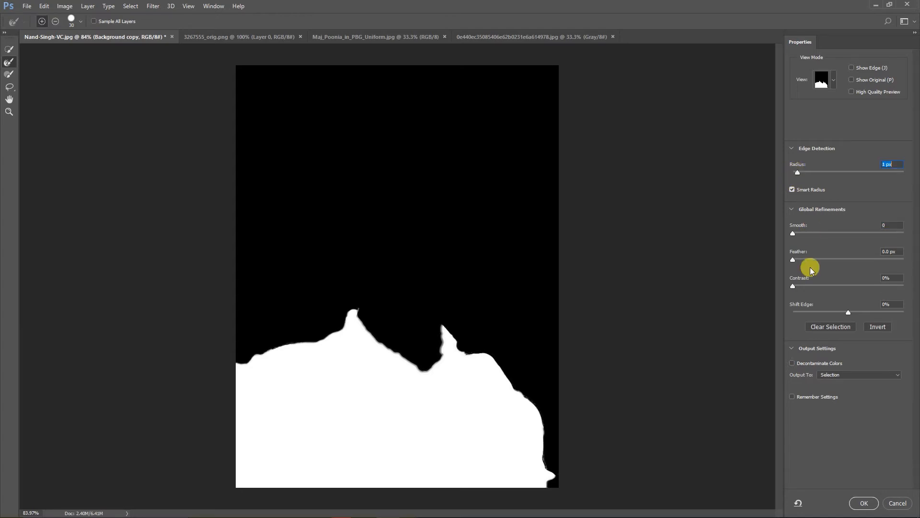
{"action": "left_click_drag", "start_coordinate": [793, 233], "coordinate": [801, 234]}
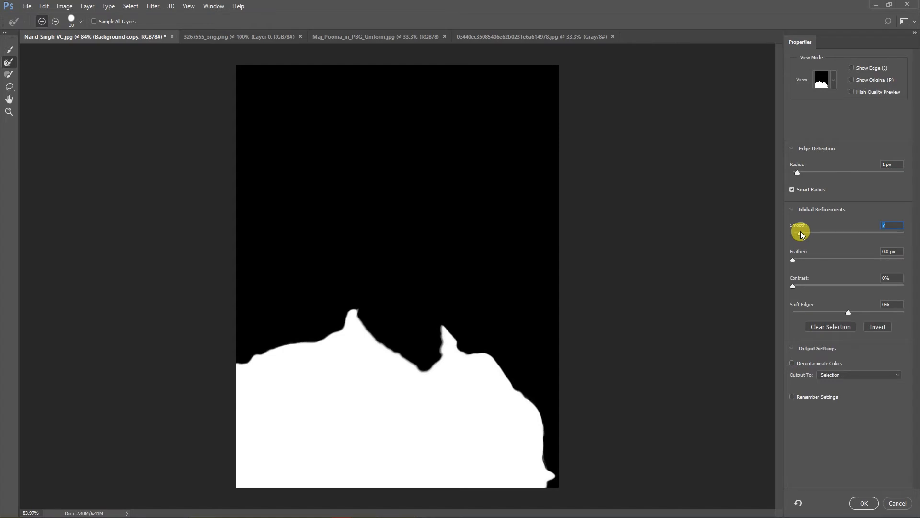
{"action": "left_click", "coordinate": [858, 502]}
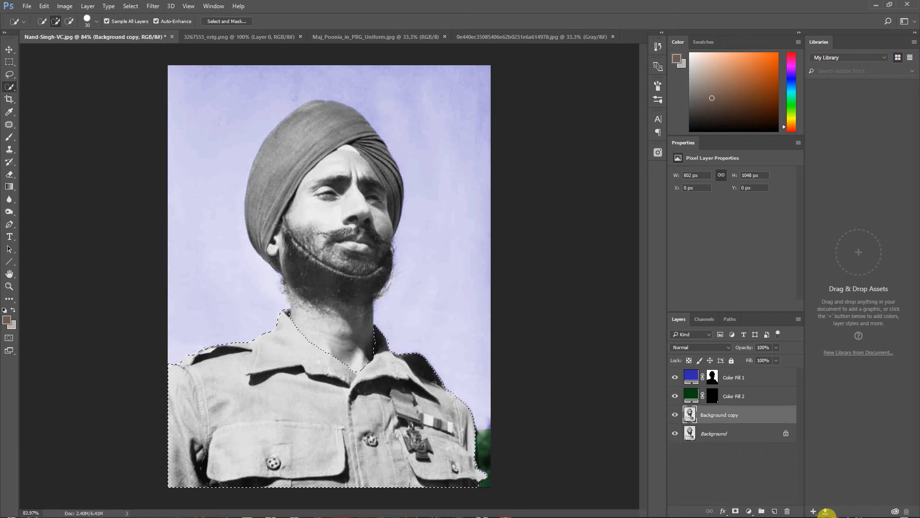
Step: Fill the selected shirt with a Solid Color layer in brown #865c3b and set its blend mode to Overlay
{"action": "left_click", "coordinate": [749, 510]}
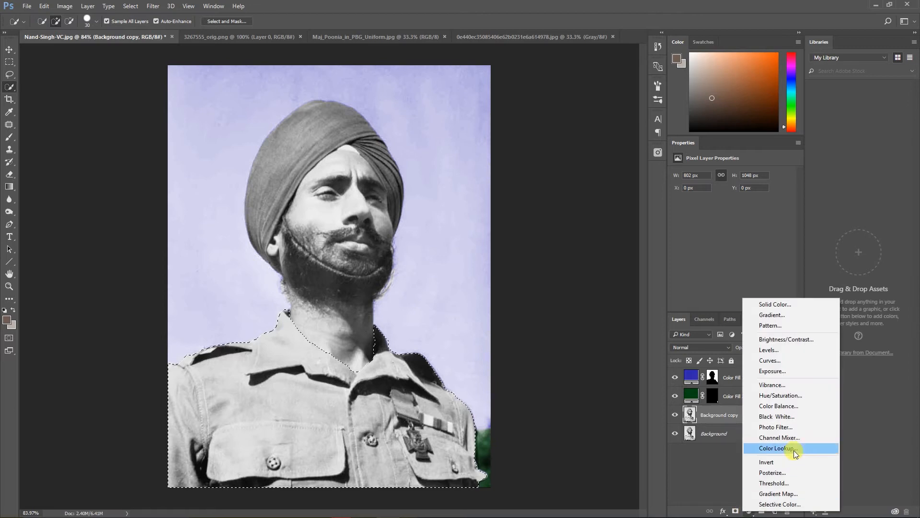
{"action": "left_click", "coordinate": [775, 304]}
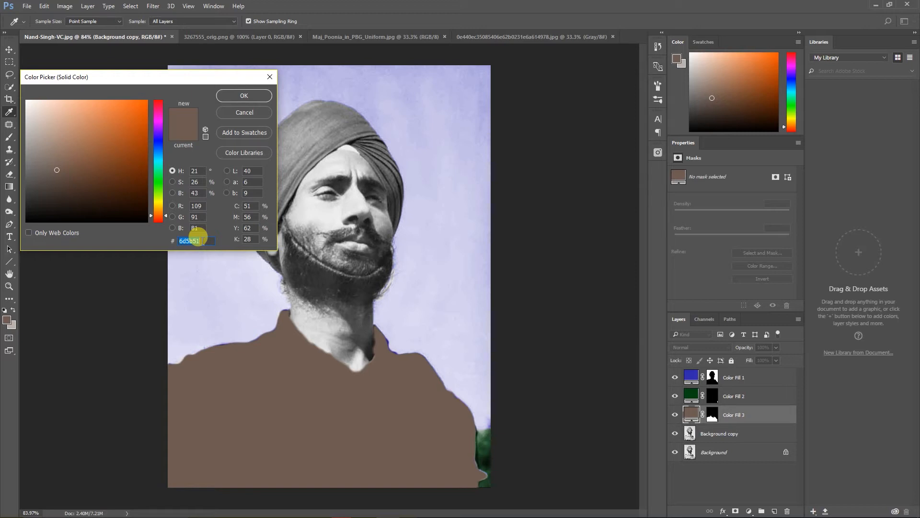
{"action": "type", "text": "000086"}
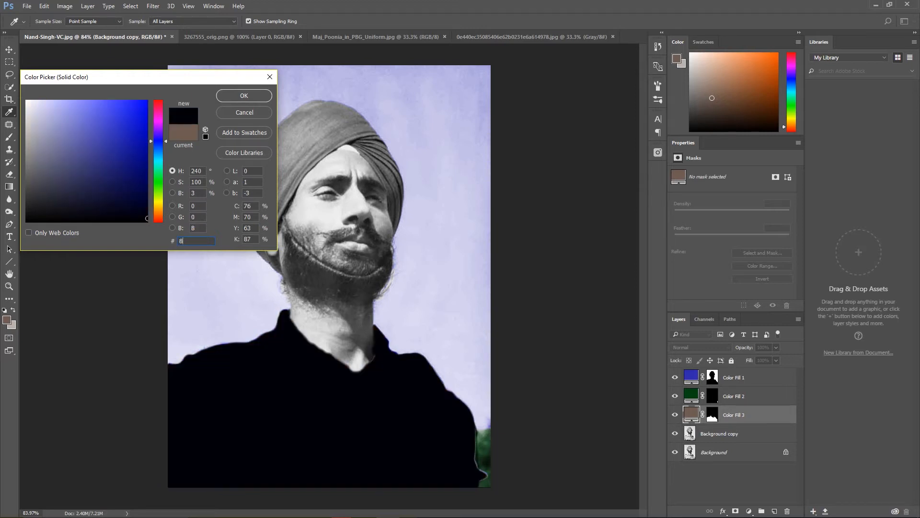
{"action": "type", "text": "86"}
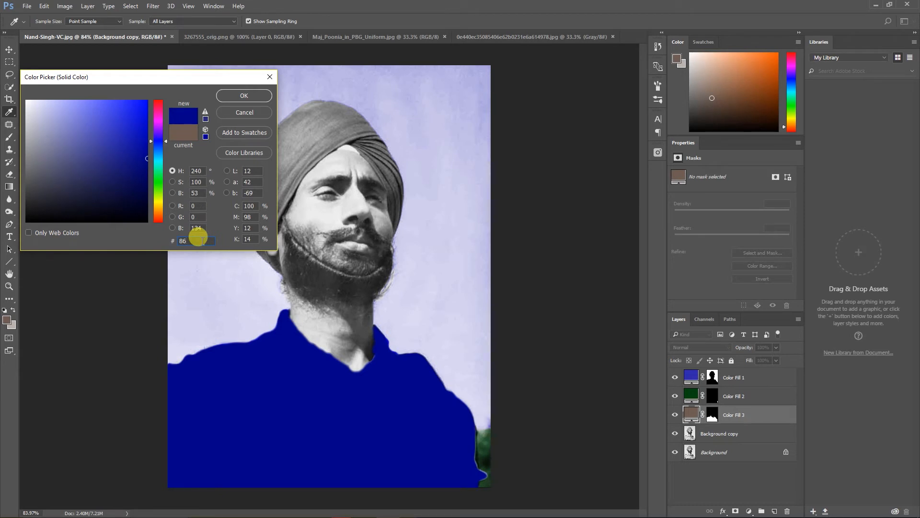
{"action": "type", "text": "5"}
{"action": "left_click", "coordinate": [198, 239]}
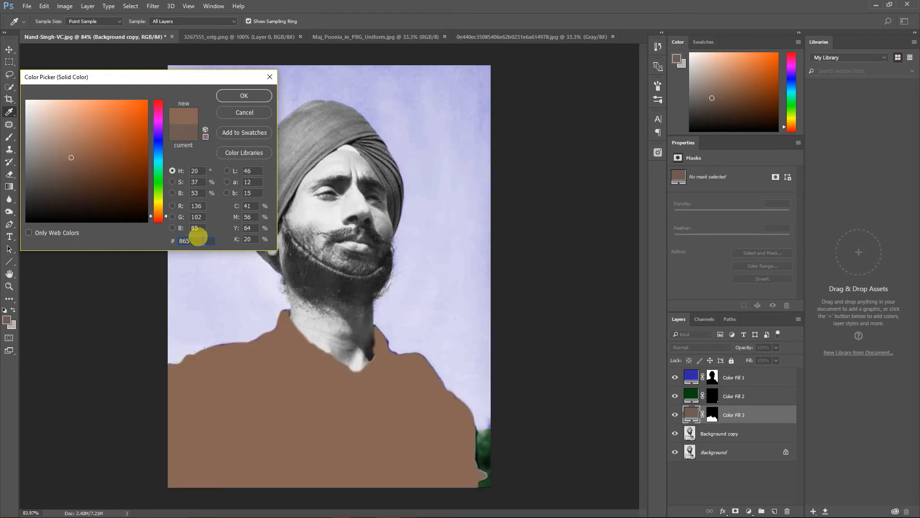
{"action": "type", "text": "c"}
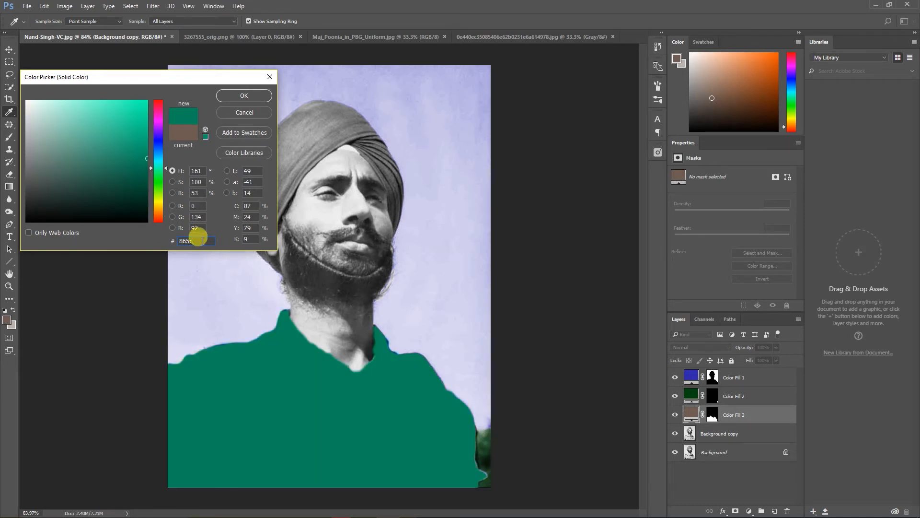
{"action": "type", "text": "3b"}
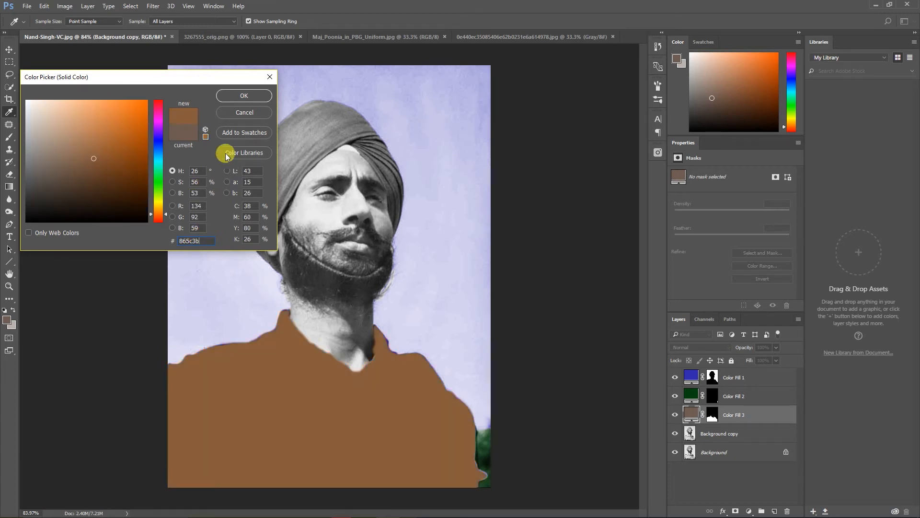
{"action": "left_click", "coordinate": [244, 95]}
{"action": "key", "text": "w"}
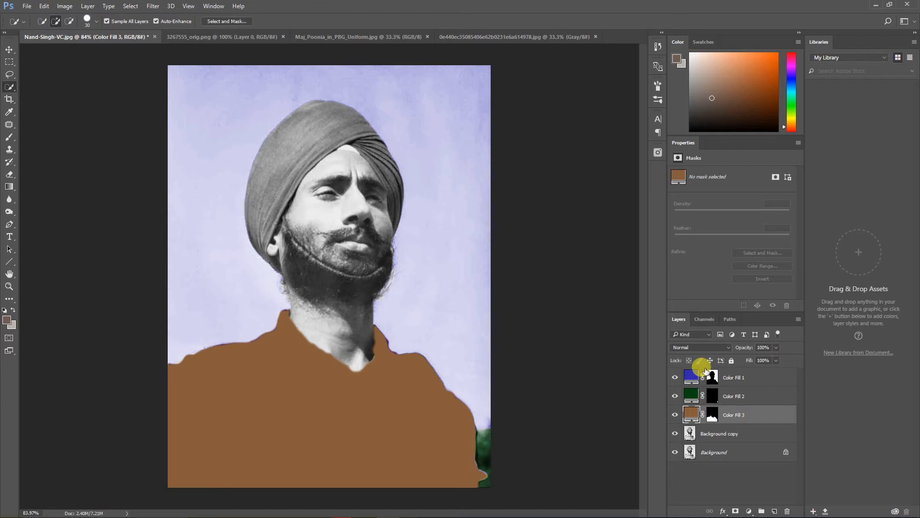
{"action": "left_click", "coordinate": [695, 347]}
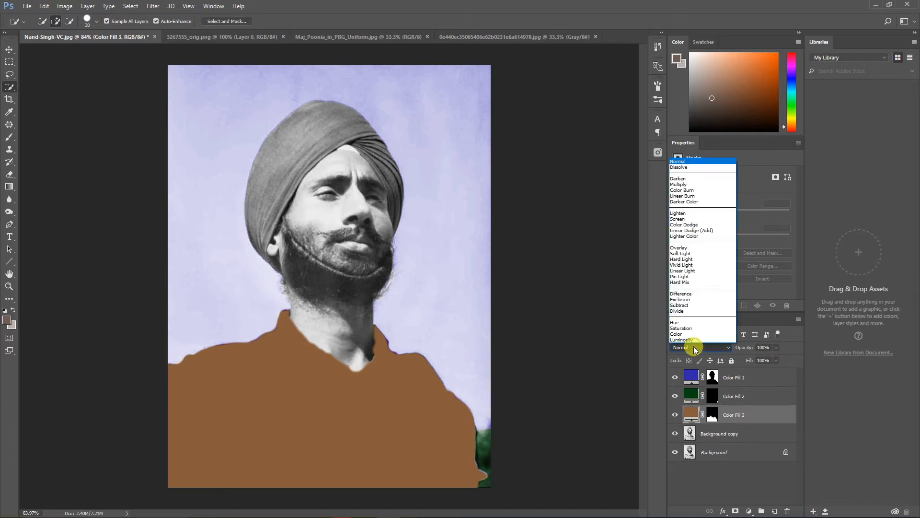
{"action": "left_click", "coordinate": [685, 248]}
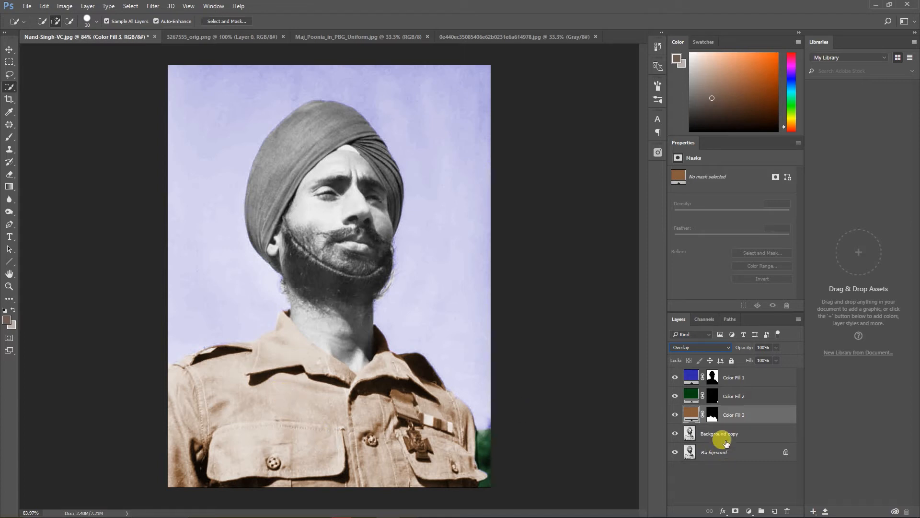
Step: Select the whole turban on the Background copy layer with Quick Selection, keeping the face and ear out of the selection
{"action": "left_click", "coordinate": [701, 434]}
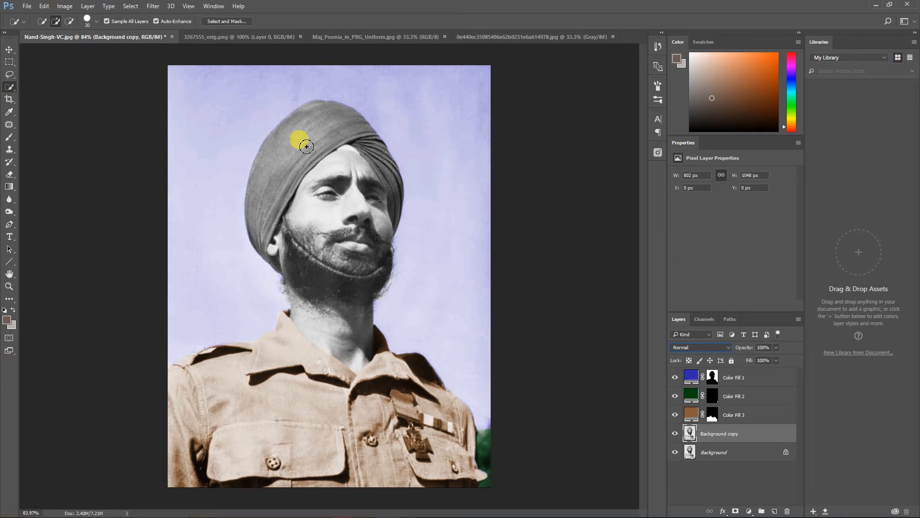
{"action": "mouse_move", "coordinate": [322, 107]}
{"action": "left_mouse_down"}
{"action": "mouse_move", "coordinate": [277, 156]}
{"action": "mouse_move", "coordinate": [350, 154]}
{"action": "left_mouse_up"}
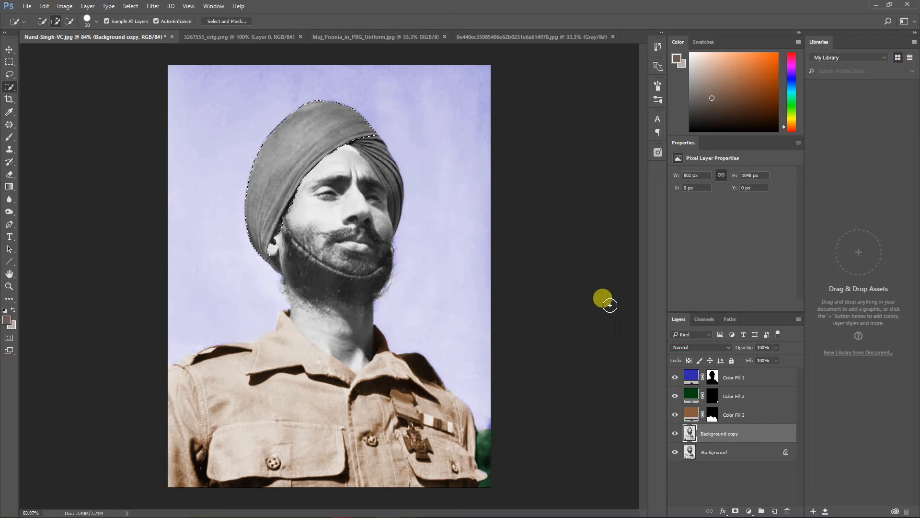
{"action": "left_click", "coordinate": [698, 346]}
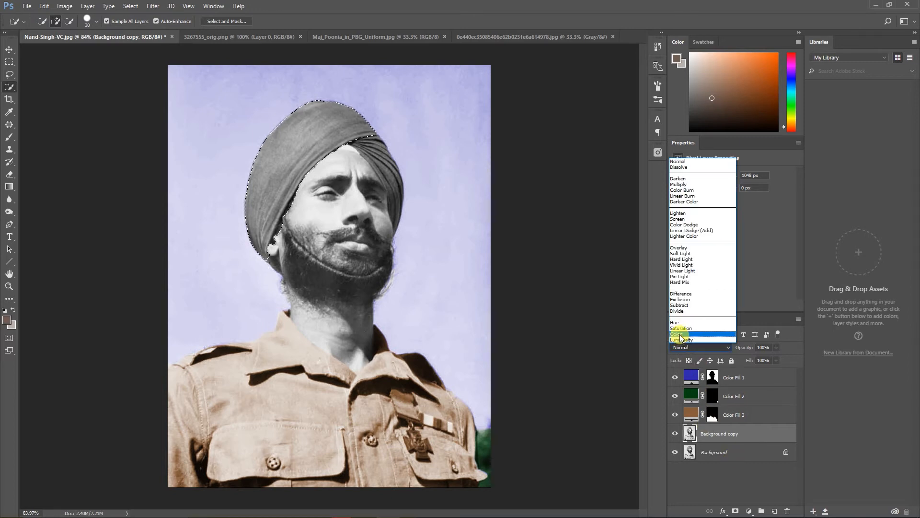
{"action": "left_click", "coordinate": [757, 323]}
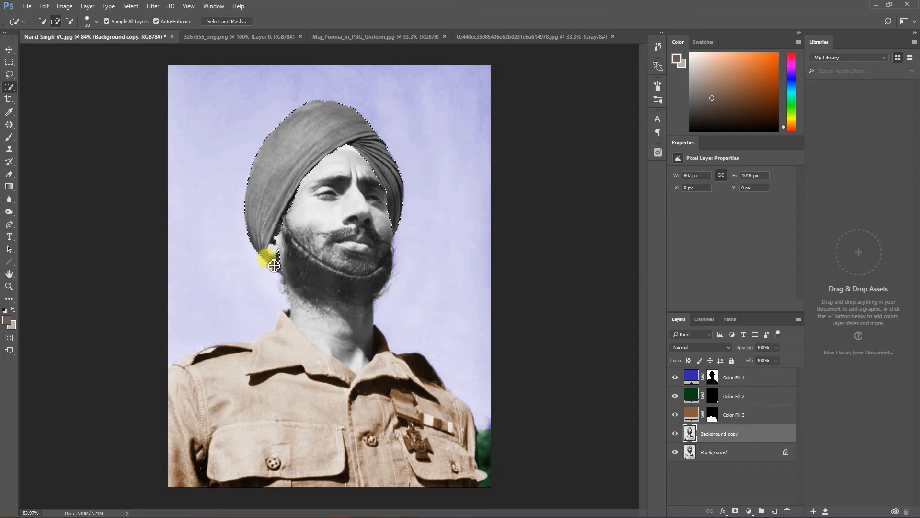
{"action": "key", "text": "alt"}
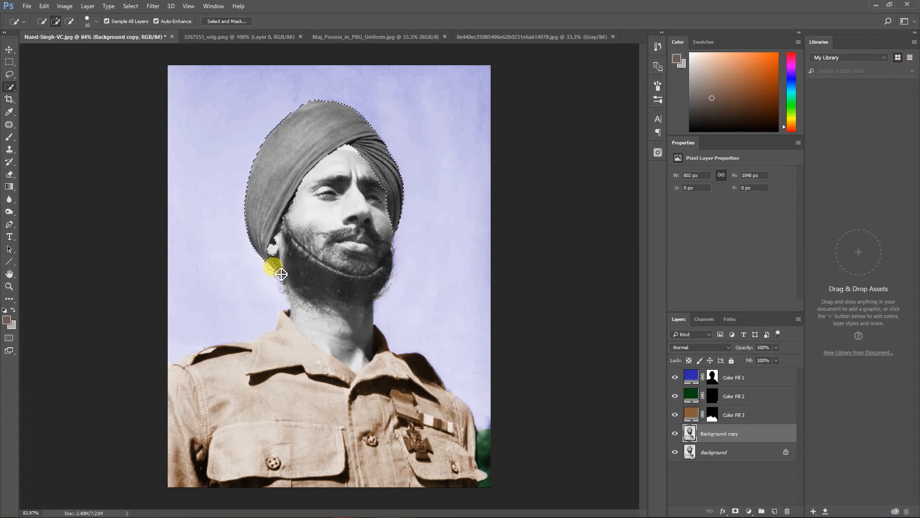
{"action": "key", "text": "alt"}
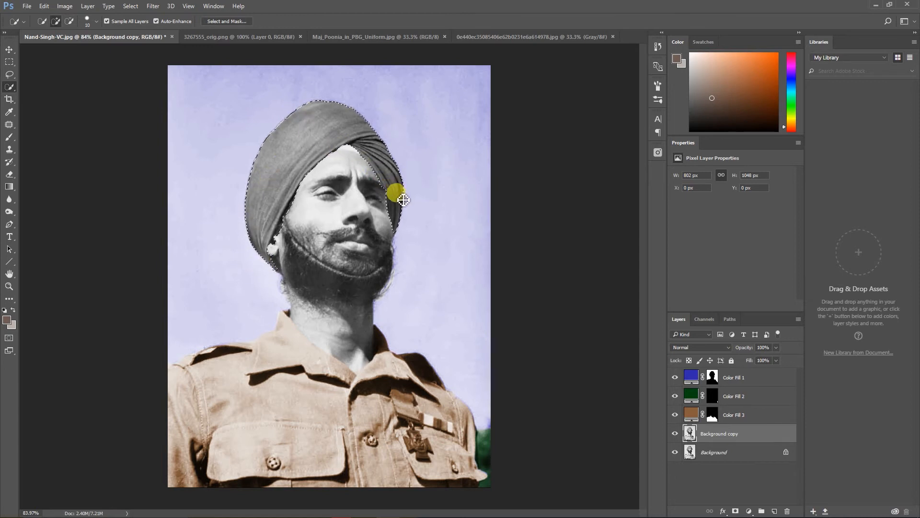
{"action": "key", "text": "alt"}
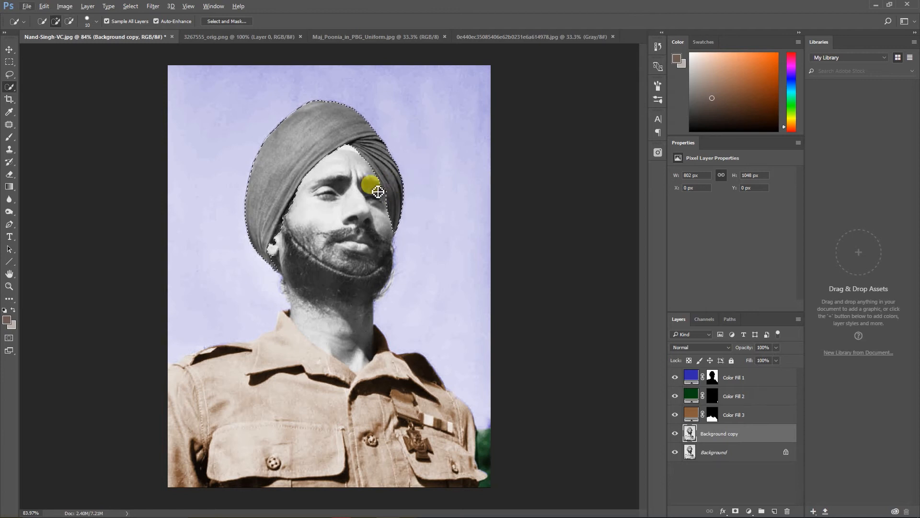
{"action": "key", "text": "alt"}
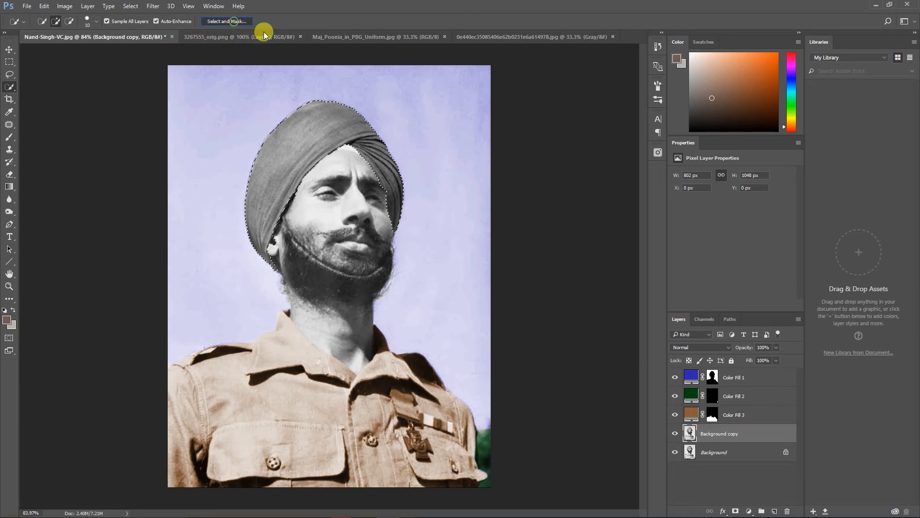
Step: Refine the turban selection with Smart Radius on, a 2 px radius and slight smoothing
{"action": "left_click", "coordinate": [230, 21]}
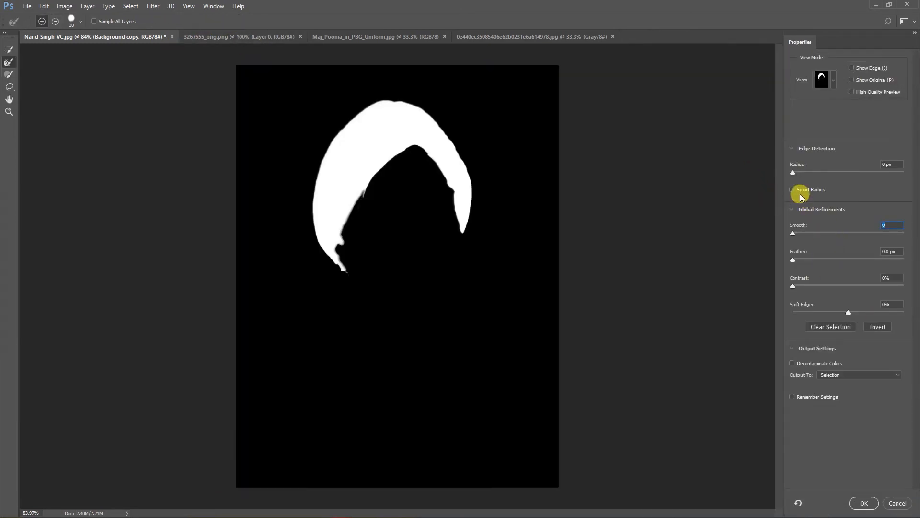
{"action": "left_click", "coordinate": [792, 190]}
{"action": "left_click_drag", "start_coordinate": [796, 173], "coordinate": [803, 174]}
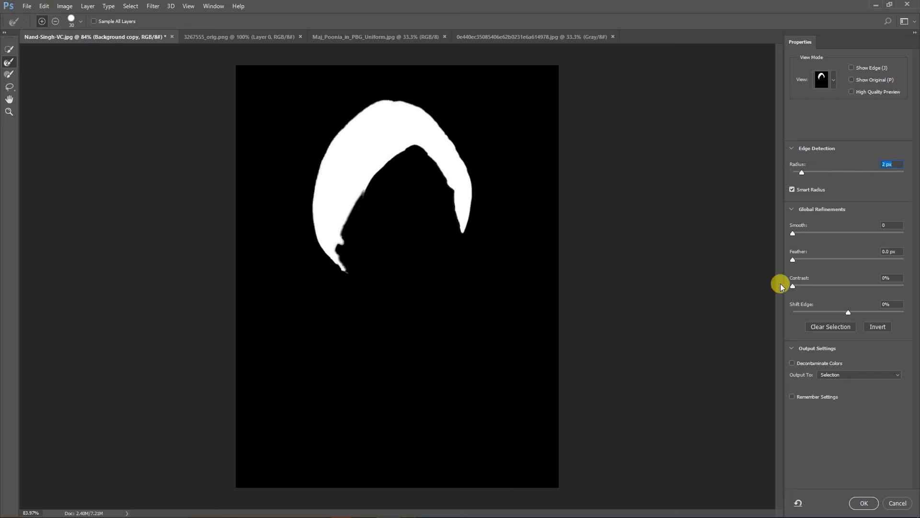
{"action": "left_click_drag", "start_coordinate": [793, 233], "coordinate": [804, 233]}
{"action": "left_click", "coordinate": [862, 504]}
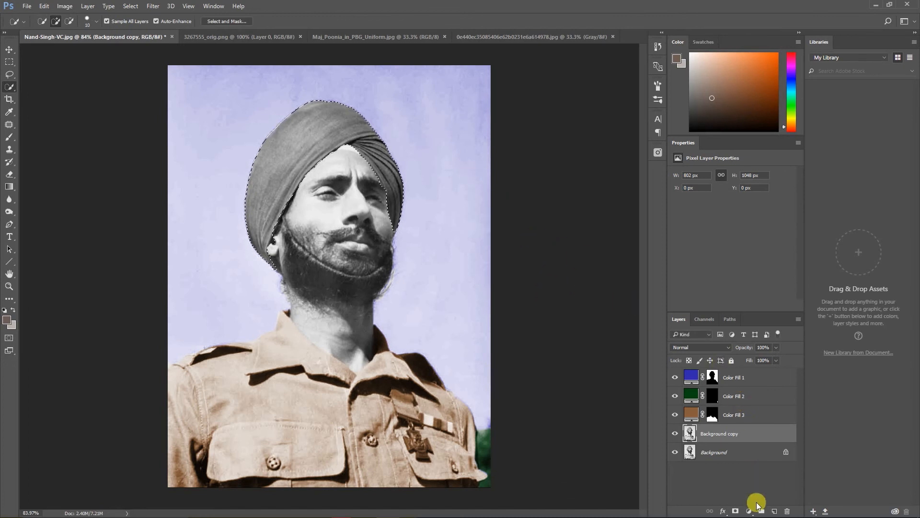
Step: Fill the selected turban with a Solid Color layer in brown #7f6658 and set its blend mode to Overlay
{"action": "left_click", "coordinate": [749, 511]}
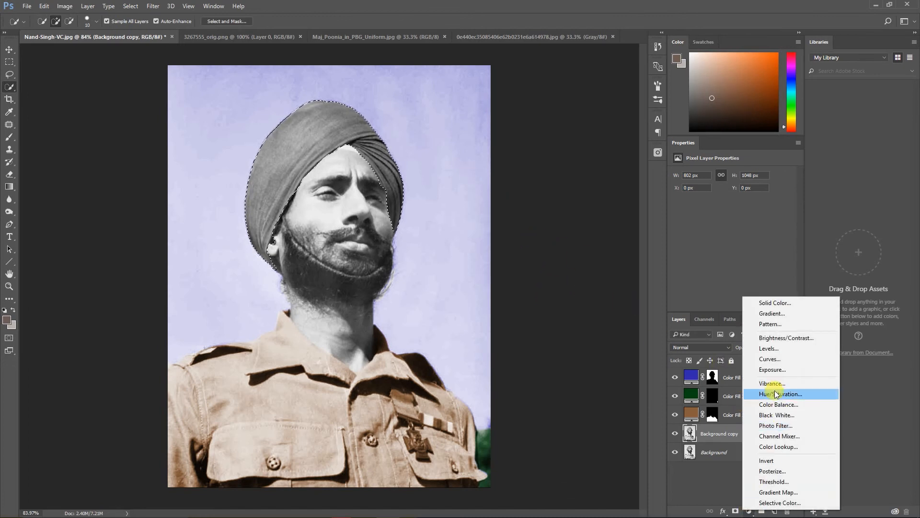
{"action": "left_click", "coordinate": [776, 303]}
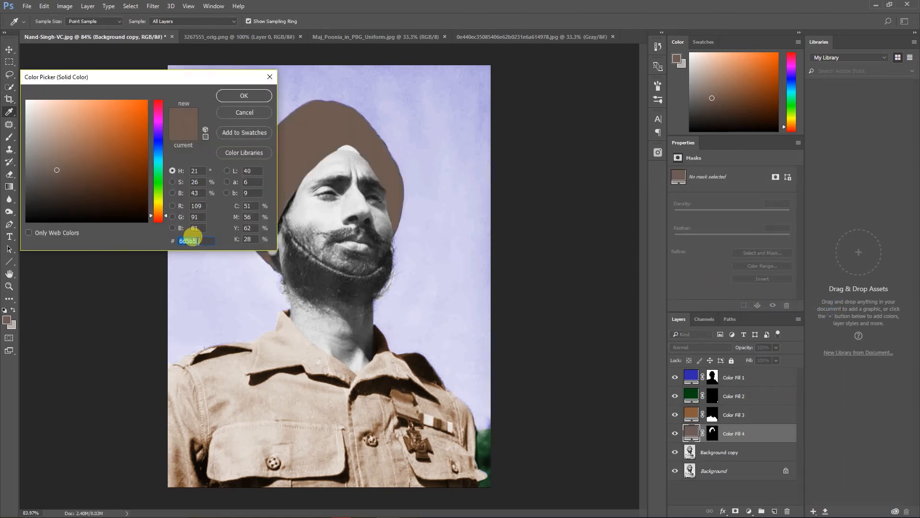
{"action": "type", "text": "7f6658"}
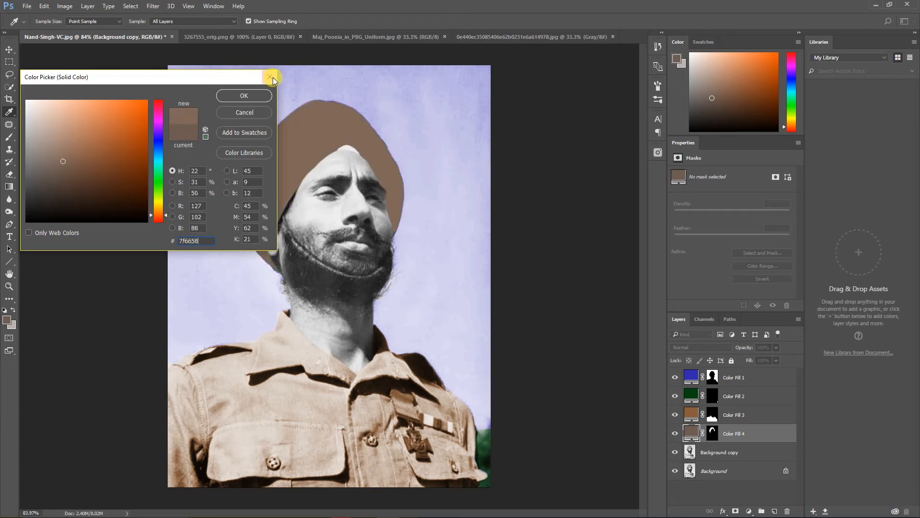
{"action": "left_click", "coordinate": [244, 95]}
{"action": "key", "text": "w"}
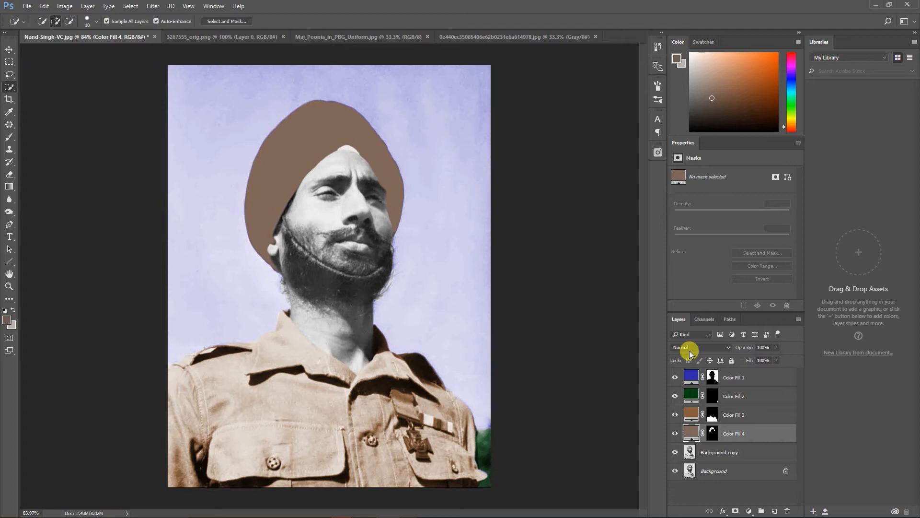
{"action": "left_click", "coordinate": [690, 347]}
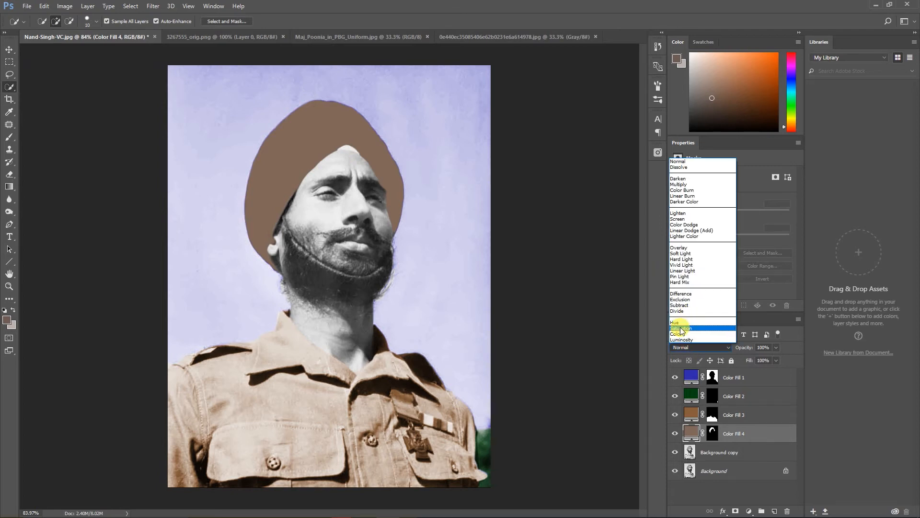
{"action": "left_click", "coordinate": [683, 248]}
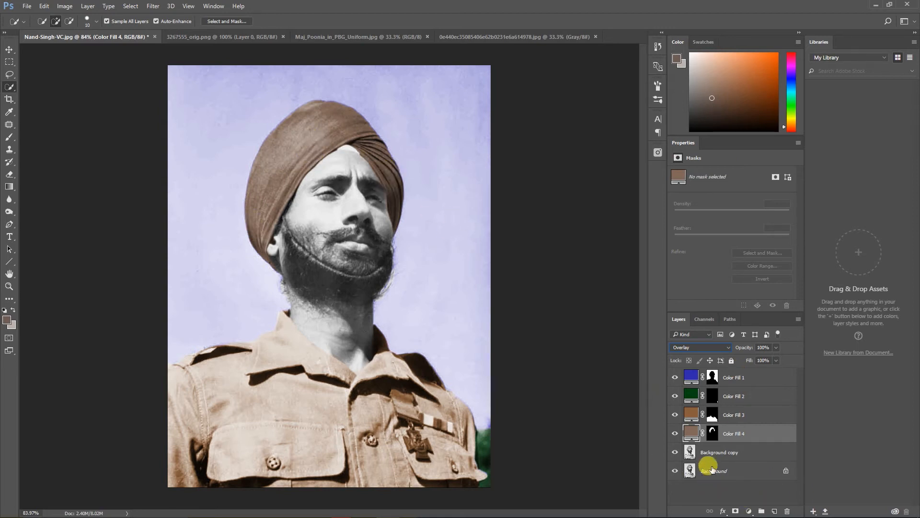
Step: Group the four color fill layers with the Background copy layer and name the group "color image"
{"action": "left_click", "coordinate": [720, 453]}
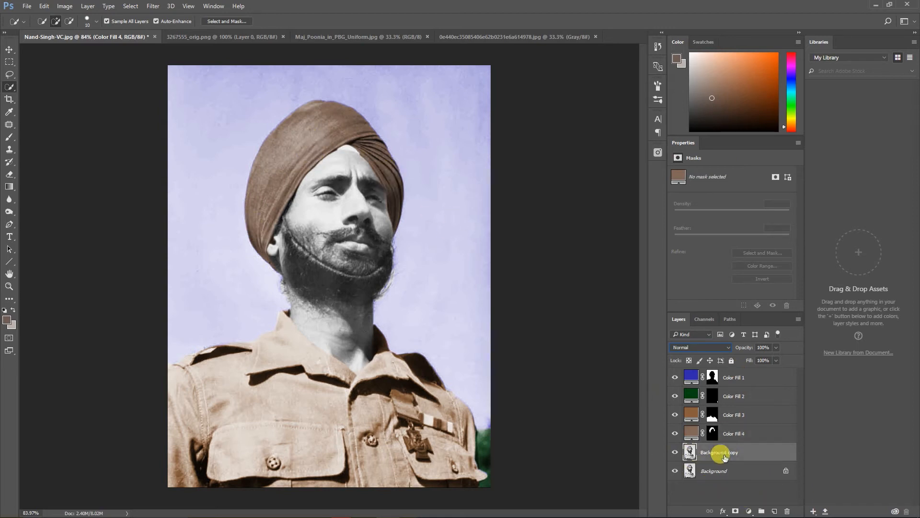
{"action": "left_click", "coordinate": [738, 378], "text": "shift"}
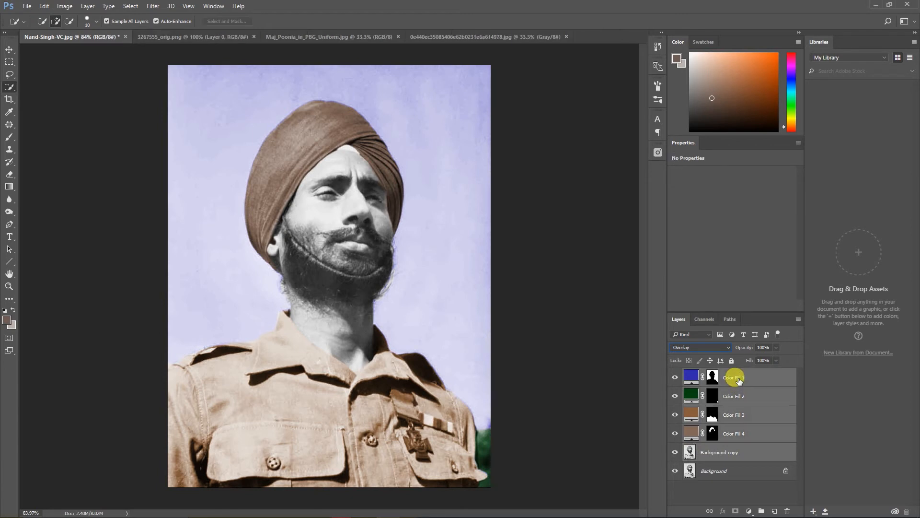
{"action": "key", "text": "ctrl+g"}
{"action": "double_click", "coordinate": [709, 374]}
{"action": "type", "text": "colo"}
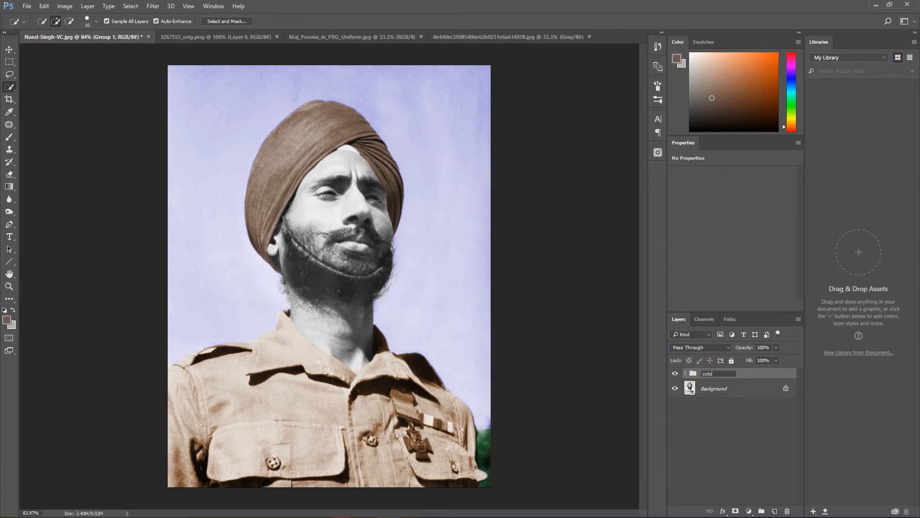
{"action": "type", "text": "r image"}
{"action": "left_click", "coordinate": [730, 419]}
Step: Compare the colorized picture with the black-and-white original by hiding and showing the color image group
{"action": "left_click", "coordinate": [675, 374]}
{"action": "left_click", "coordinate": [676, 374]}
{"action": "left_click", "coordinate": [675, 374]}
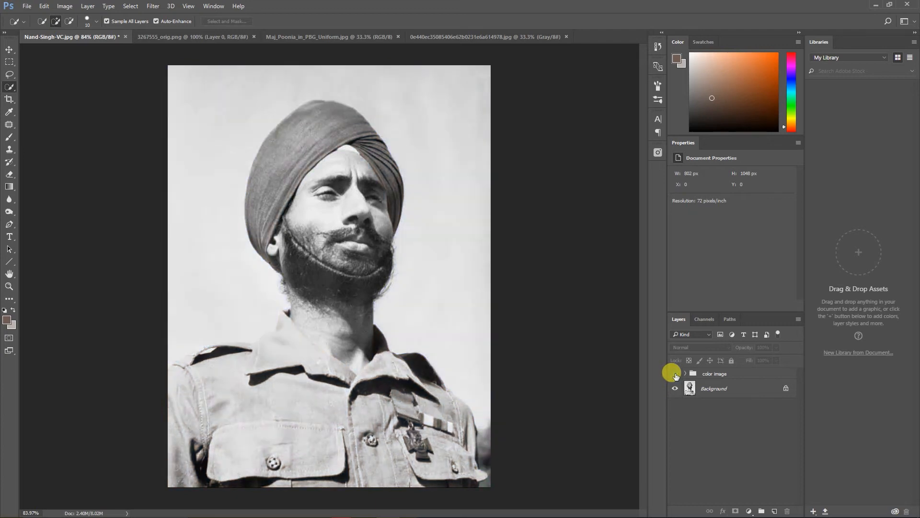
{"action": "left_click", "coordinate": [676, 374]}
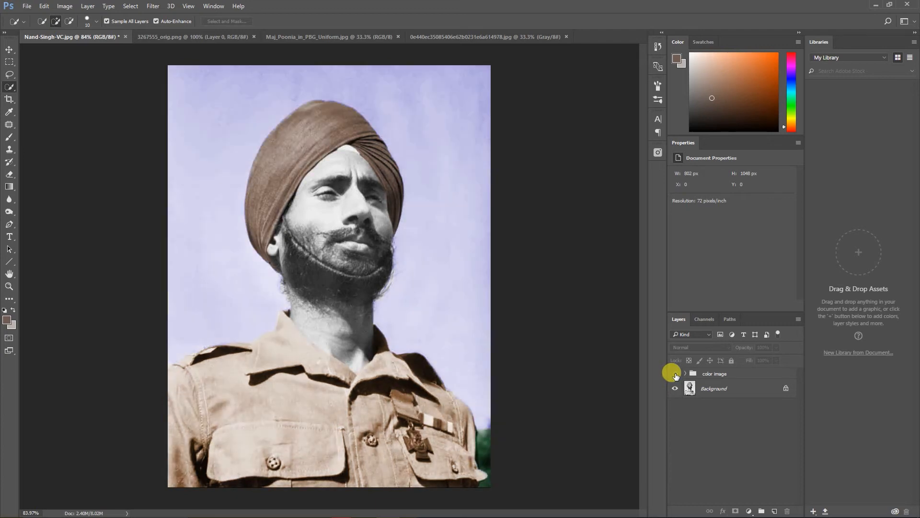
{"action": "left_click", "coordinate": [675, 374]}
{"action": "left_click", "coordinate": [676, 374]}
Step: Select the face skin and ear on the Background copy layer inside the color image group with Quick Selection, leaving out the mustache and mouth
{"action": "left_click", "coordinate": [695, 373]}
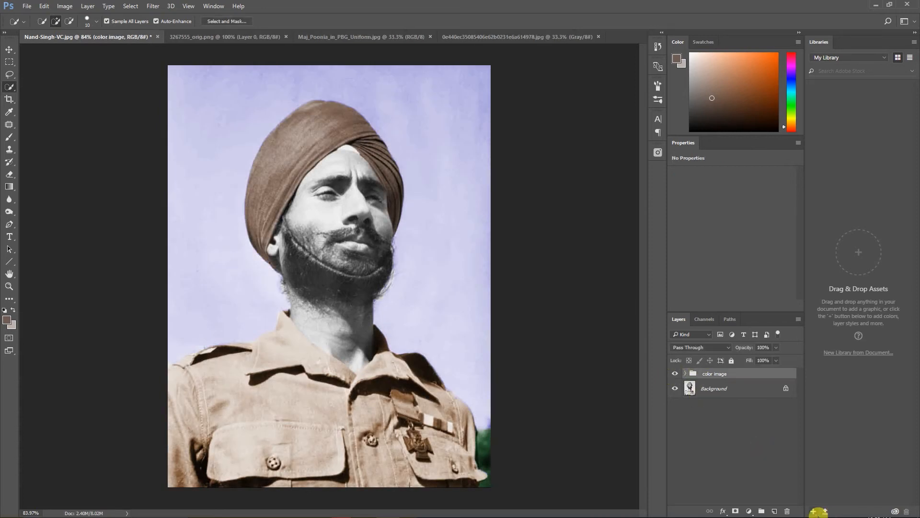
{"action": "left_click", "coordinate": [686, 374]}
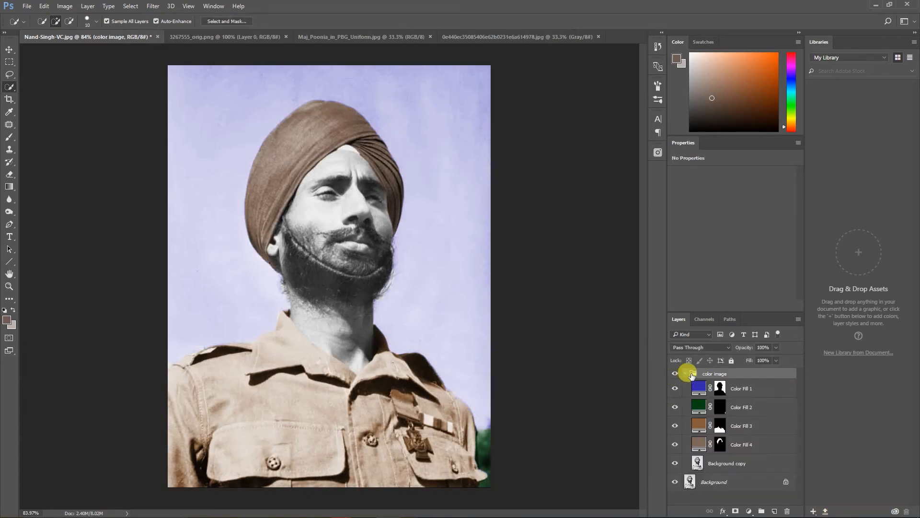
{"action": "left_click", "coordinate": [707, 463]}
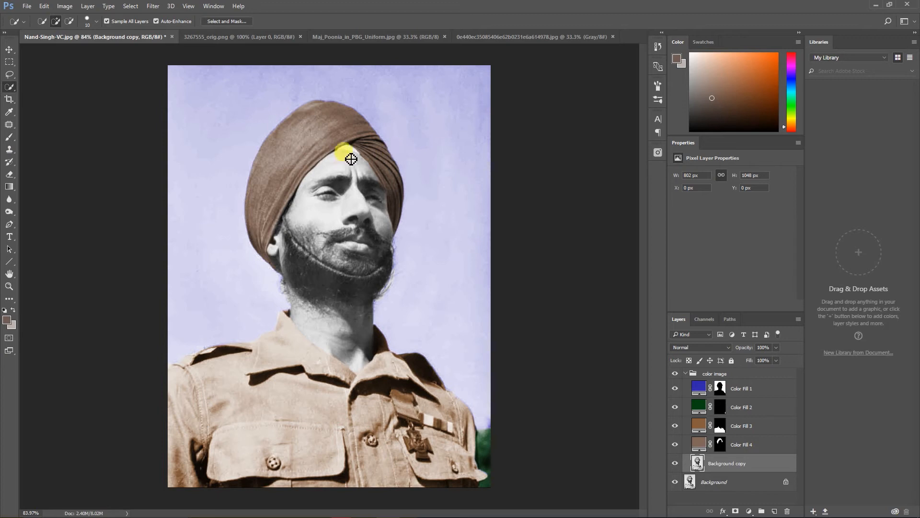
{"action": "mouse_move", "coordinate": [350, 156]}
{"action": "left_mouse_down"}
{"action": "mouse_move", "coordinate": [326, 208]}
{"action": "mouse_move", "coordinate": [341, 245]}
{"action": "mouse_move", "coordinate": [345, 219]}
{"action": "mouse_move", "coordinate": [392, 238]}
{"action": "mouse_move", "coordinate": [364, 178]}
{"action": "mouse_move", "coordinate": [383, 159]}
{"action": "mouse_move", "coordinate": [369, 153]}
{"action": "mouse_move", "coordinate": [391, 195]}
{"action": "left_mouse_up"}
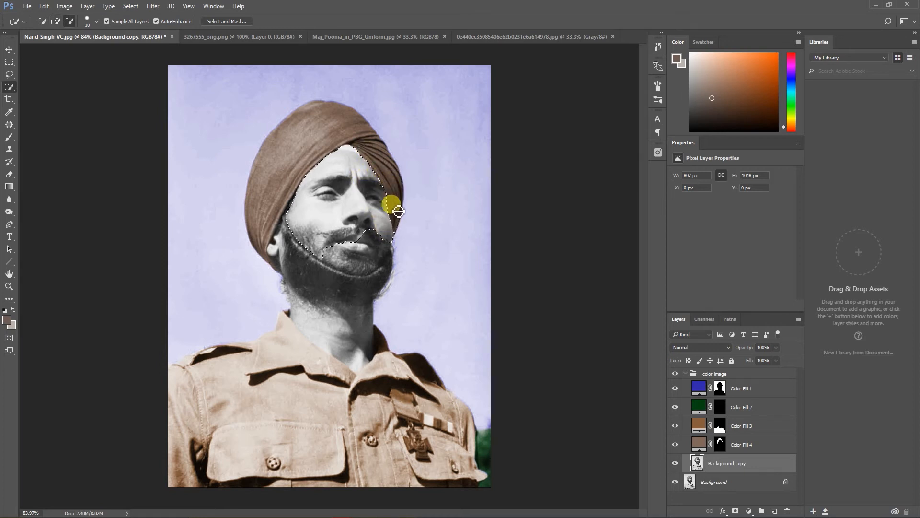
{"action": "mouse_move", "coordinate": [339, 272]}
{"action": "left_mouse_down"}
{"action": "mouse_move", "coordinate": [314, 251]}
{"action": "mouse_move", "coordinate": [350, 267]}
{"action": "mouse_move", "coordinate": [324, 252]}
{"action": "mouse_move", "coordinate": [344, 281]}
{"action": "mouse_move", "coordinate": [341, 254]}
{"action": "mouse_move", "coordinate": [361, 247]}
{"action": "left_mouse_up"}
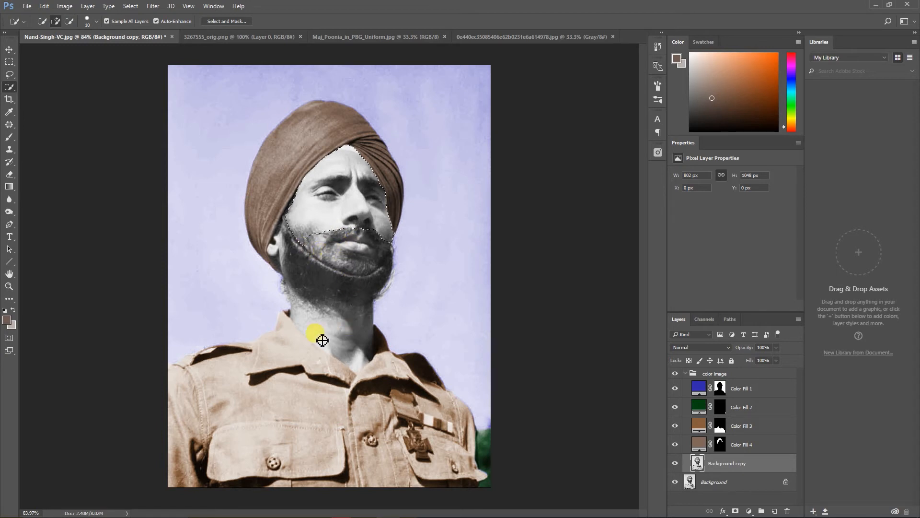
{"action": "left_click", "coordinate": [286, 272]}
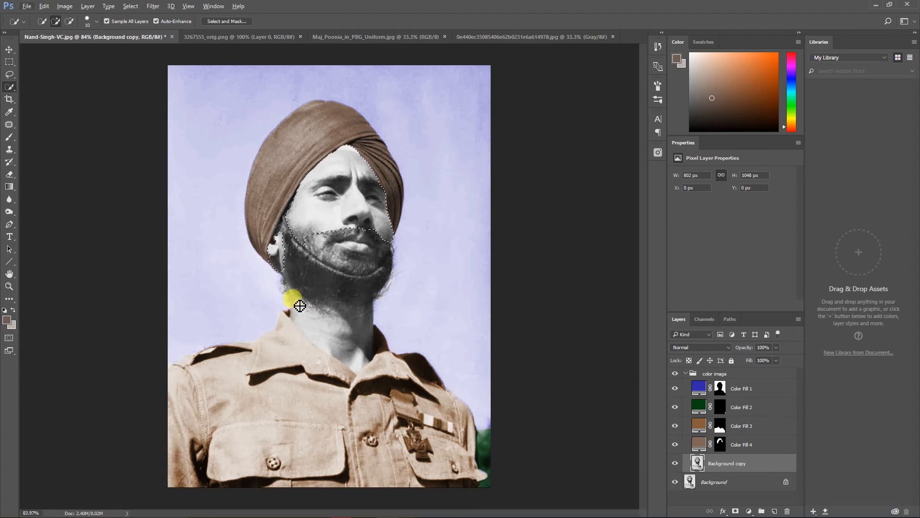
Step: Add the neck to the skin selection and remove the beard and the spill along the jaw and collar edges
{"action": "mouse_move", "coordinate": [293, 301]}
{"action": "left_mouse_down"}
{"action": "mouse_move", "coordinate": [353, 355]}
{"action": "mouse_move", "coordinate": [353, 329]}
{"action": "mouse_move", "coordinate": [361, 368]}
{"action": "mouse_move", "coordinate": [354, 365]}
{"action": "mouse_move", "coordinate": [396, 371]}
{"action": "mouse_move", "coordinate": [390, 361]}
{"action": "mouse_move", "coordinate": [403, 362]}
{"action": "mouse_move", "coordinate": [356, 388]}
{"action": "mouse_move", "coordinate": [358, 371]}
{"action": "mouse_move", "coordinate": [381, 363]}
{"action": "mouse_move", "coordinate": [386, 345]}
{"action": "mouse_move", "coordinate": [385, 357]}
{"action": "left_mouse_up"}
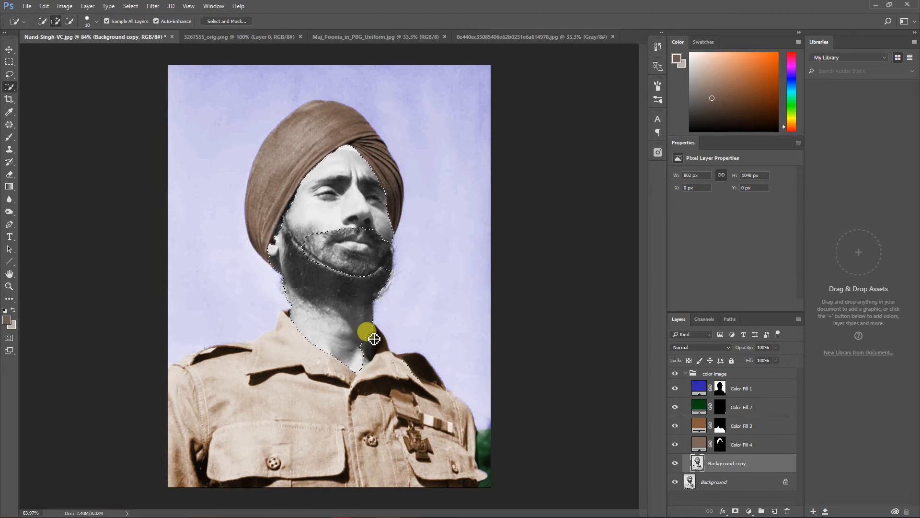
{"action": "mouse_move", "coordinate": [372, 364]}
{"action": "left_mouse_down"}
{"action": "mouse_move", "coordinate": [375, 341]}
{"action": "mouse_move", "coordinate": [340, 322]}
{"action": "mouse_move", "coordinate": [305, 283]}
{"action": "mouse_move", "coordinate": [342, 303]}
{"action": "mouse_move", "coordinate": [312, 273]}
{"action": "mouse_move", "coordinate": [307, 249]}
{"action": "mouse_move", "coordinate": [288, 244]}
{"action": "mouse_move", "coordinate": [288, 226]}
{"action": "mouse_move", "coordinate": [313, 290]}
{"action": "mouse_move", "coordinate": [337, 301]}
{"action": "mouse_move", "coordinate": [334, 284]}
{"action": "mouse_move", "coordinate": [293, 258]}
{"action": "mouse_move", "coordinate": [317, 271]}
{"action": "mouse_move", "coordinate": [302, 290]}
{"action": "mouse_move", "coordinate": [368, 320]}
{"action": "mouse_move", "coordinate": [308, 308]}
{"action": "mouse_move", "coordinate": [359, 312]}
{"action": "mouse_move", "coordinate": [345, 311]}
{"action": "mouse_move", "coordinate": [339, 287]}
{"action": "mouse_move", "coordinate": [279, 273]}
{"action": "mouse_move", "coordinate": [289, 276]}
{"action": "left_mouse_up"}
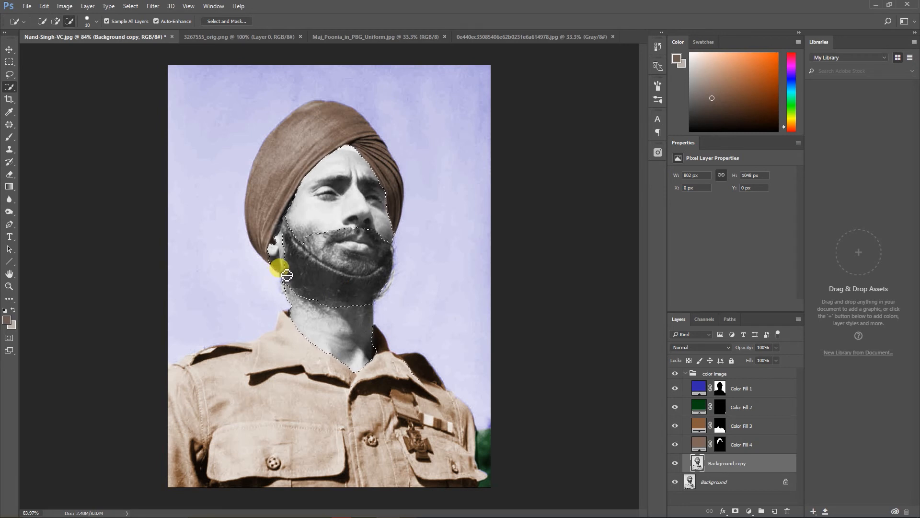
{"action": "left_click_drag", "start_coordinate": [282, 274], "coordinate": [293, 278]}
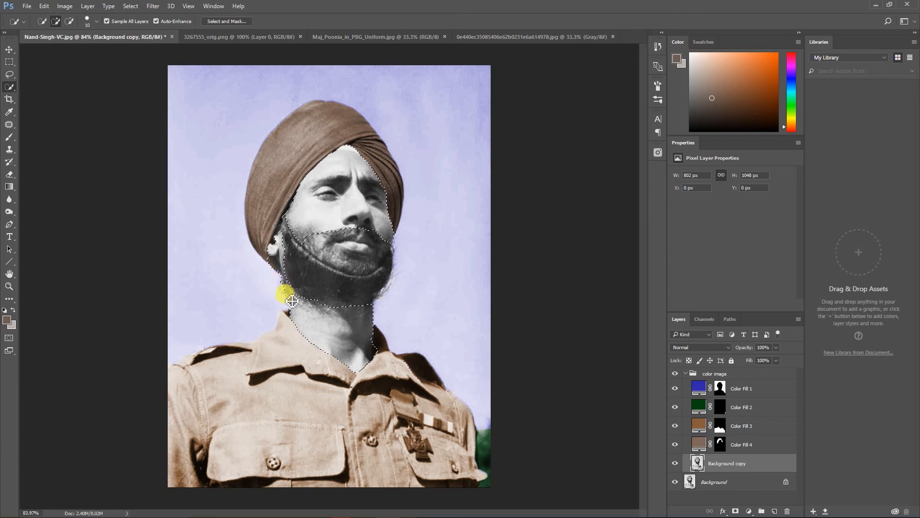
{"action": "left_click_drag", "start_coordinate": [278, 271], "coordinate": [273, 264]}
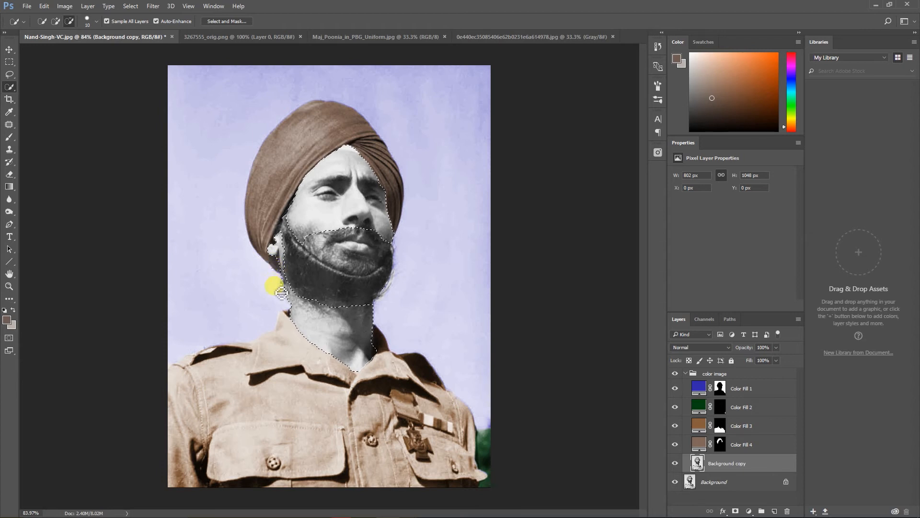
{"action": "left_click_drag", "start_coordinate": [285, 306], "coordinate": [340, 319]}
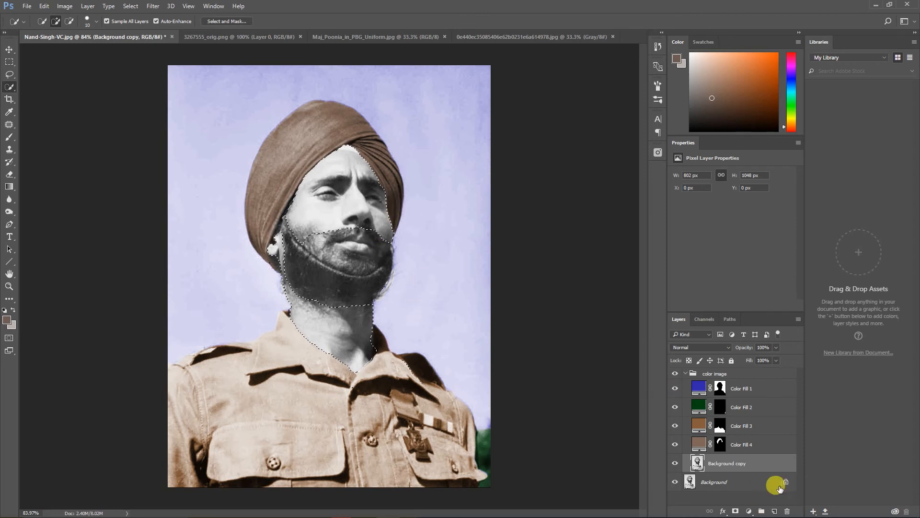
Step: Add a solid color fill layer in #a2815b over the face and neck skin selection and blend it in Overlay mode
{"action": "left_click", "coordinate": [749, 510]}
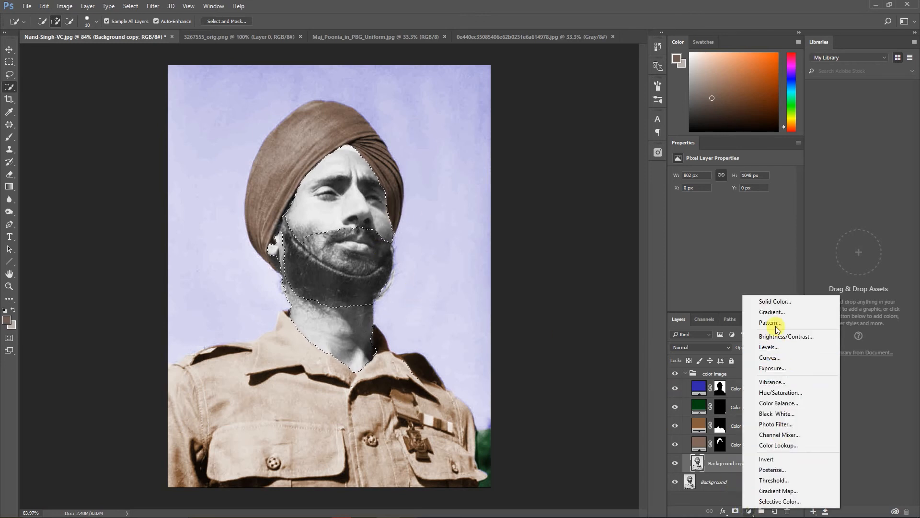
{"action": "left_click", "coordinate": [775, 301]}
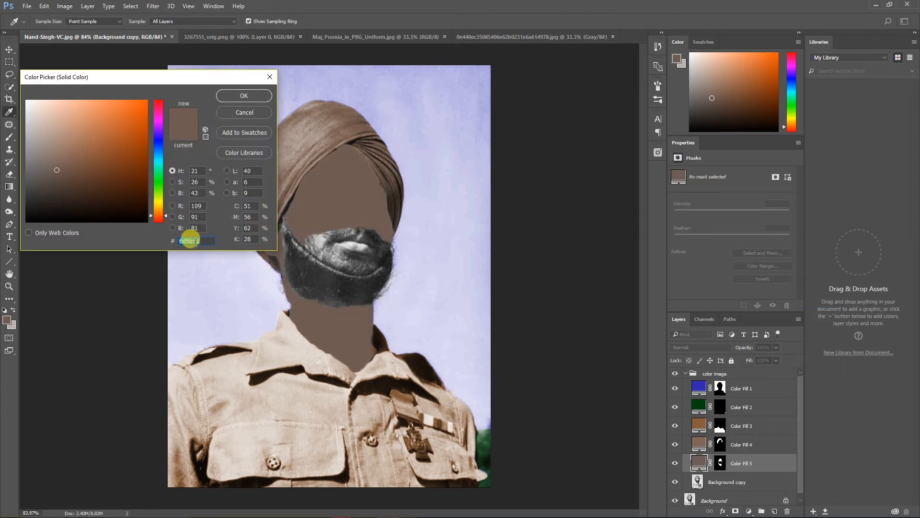
{"action": "type", "text": "a2"}
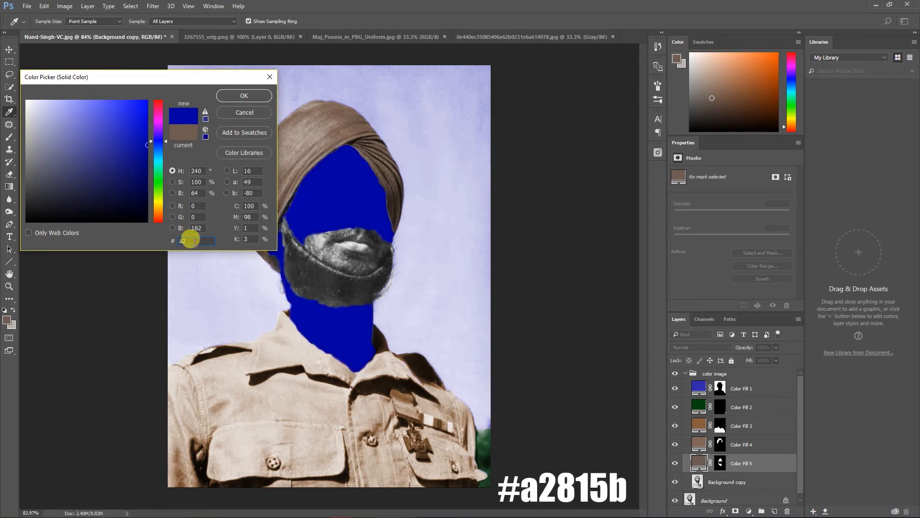
{"action": "type", "text": "8"}
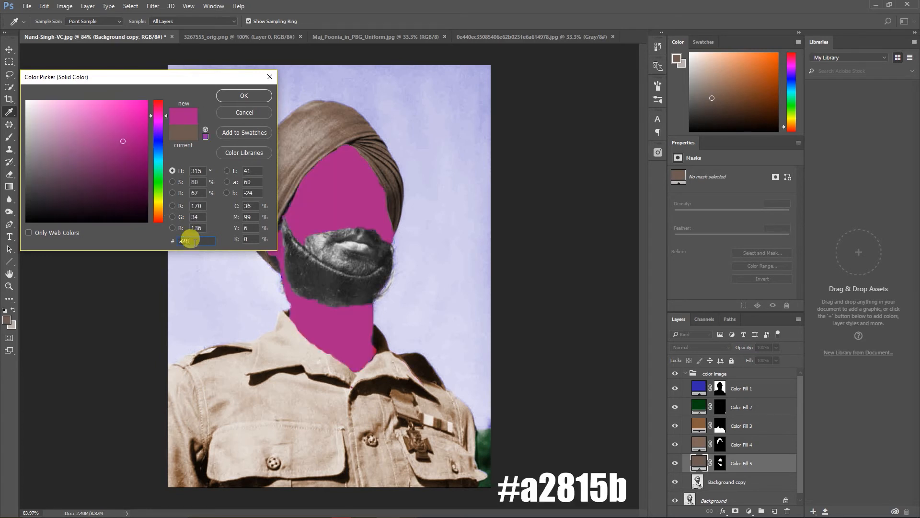
{"action": "type", "text": "15b"}
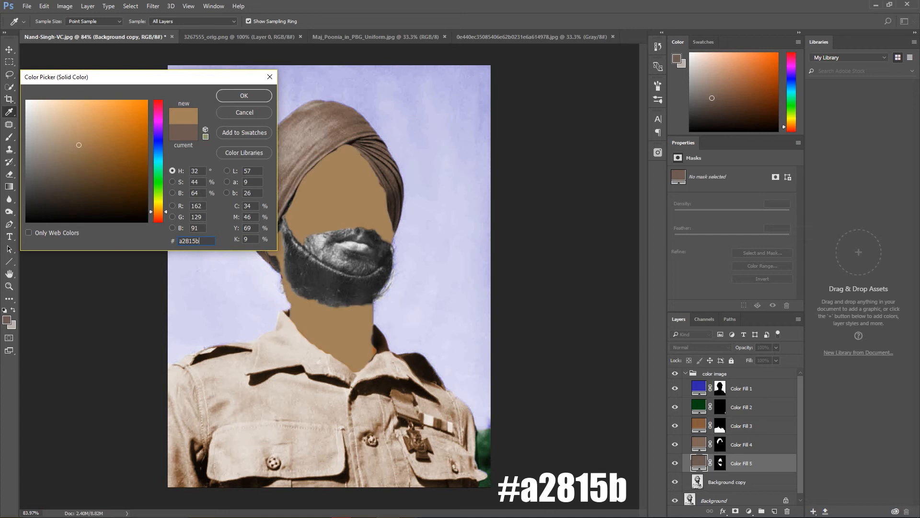
{"action": "left_click", "coordinate": [244, 96]}
{"action": "left_click", "coordinate": [690, 348]}
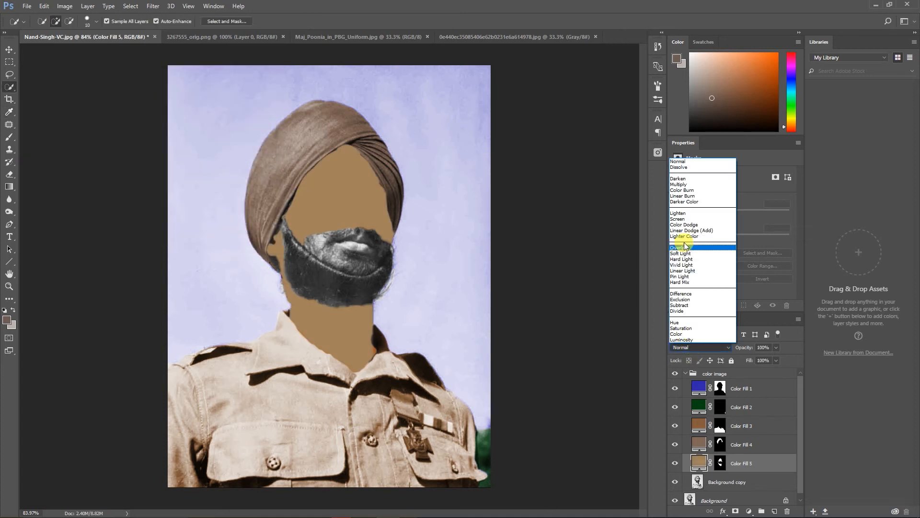
{"action": "left_click", "coordinate": [682, 248]}
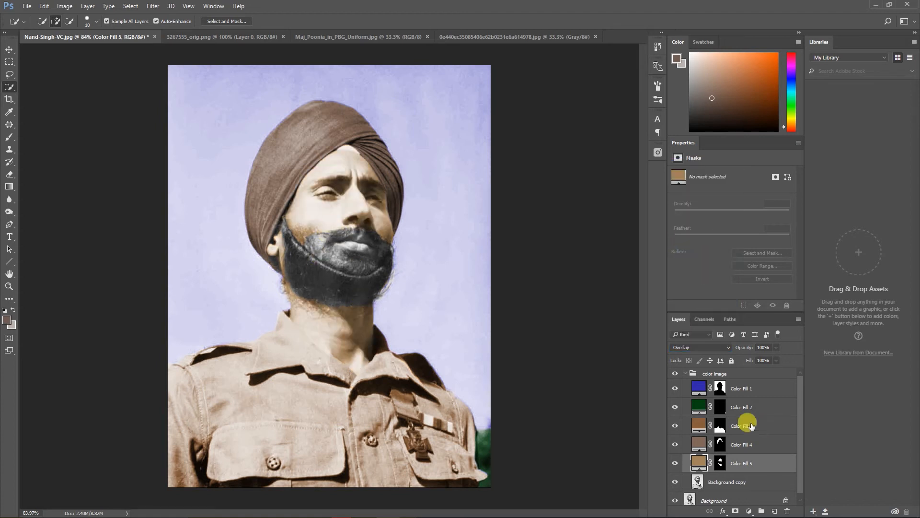
Step: Select the beard and mustache on the Background copy layer with Quick Selection, leaving out the lips
{"action": "left_click", "coordinate": [726, 482]}
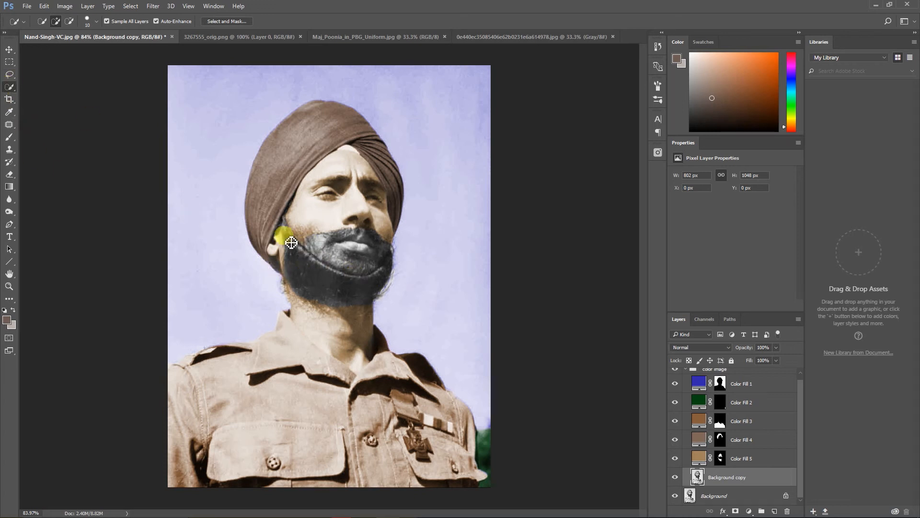
{"action": "mouse_move", "coordinate": [281, 222]}
{"action": "left_mouse_down"}
{"action": "mouse_move", "coordinate": [438, 347]}
{"action": "mouse_move", "coordinate": [420, 317]}
{"action": "mouse_move", "coordinate": [367, 287]}
{"action": "mouse_move", "coordinate": [370, 278]}
{"action": "mouse_move", "coordinate": [316, 263]}
{"action": "left_mouse_up"}
{"action": "key", "text": "ctrl+d"}
{"action": "mouse_move", "coordinate": [298, 250]}
{"action": "left_mouse_down"}
{"action": "mouse_move", "coordinate": [369, 273]}
{"action": "mouse_move", "coordinate": [335, 284]}
{"action": "mouse_move", "coordinate": [315, 275]}
{"action": "mouse_move", "coordinate": [364, 294]}
{"action": "mouse_move", "coordinate": [363, 241]}
{"action": "left_mouse_up"}
{"action": "left_click_drag", "start_coordinate": [286, 241], "coordinate": [282, 238]}
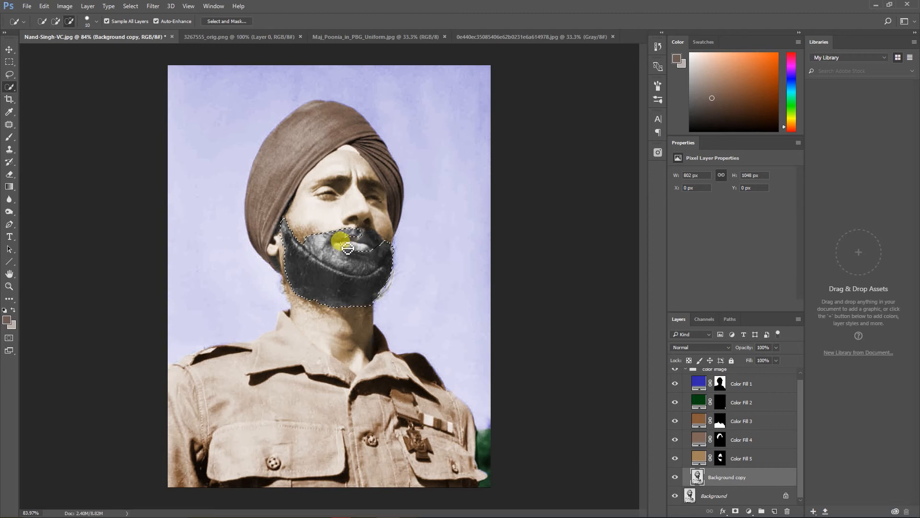
{"action": "left_click_drag", "start_coordinate": [357, 248], "coordinate": [365, 238]}
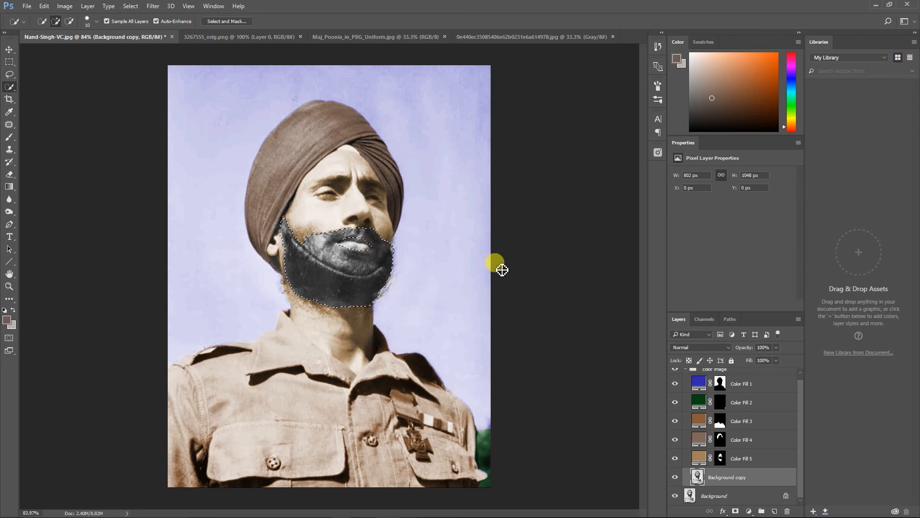
{"action": "key", "text": "alt"}
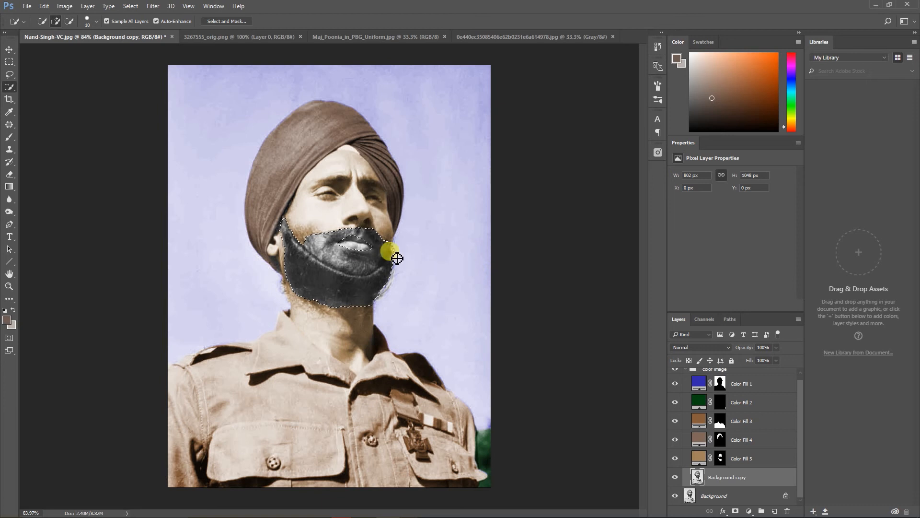
{"action": "key", "text": "alt"}
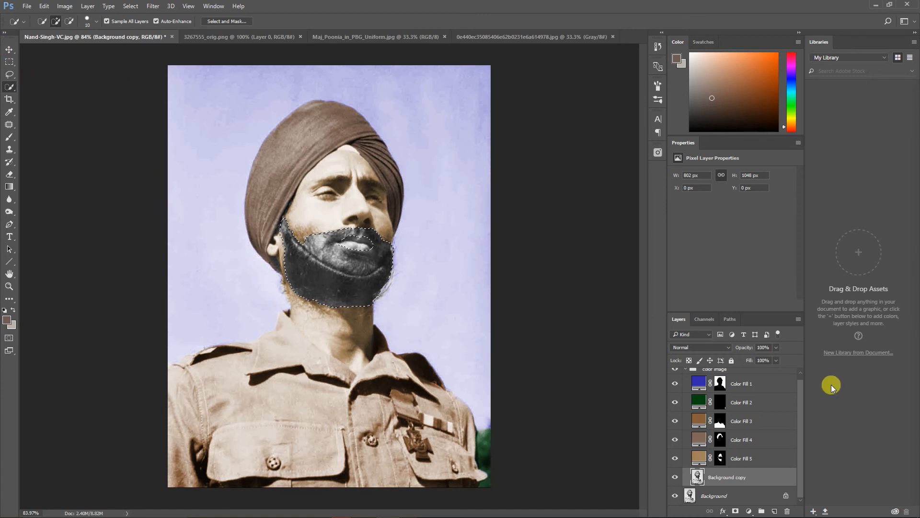
Step: Add a very dark brown solid color fill layer over the beard selection and blend it in Color mode
{"action": "left_click", "coordinate": [748, 511]}
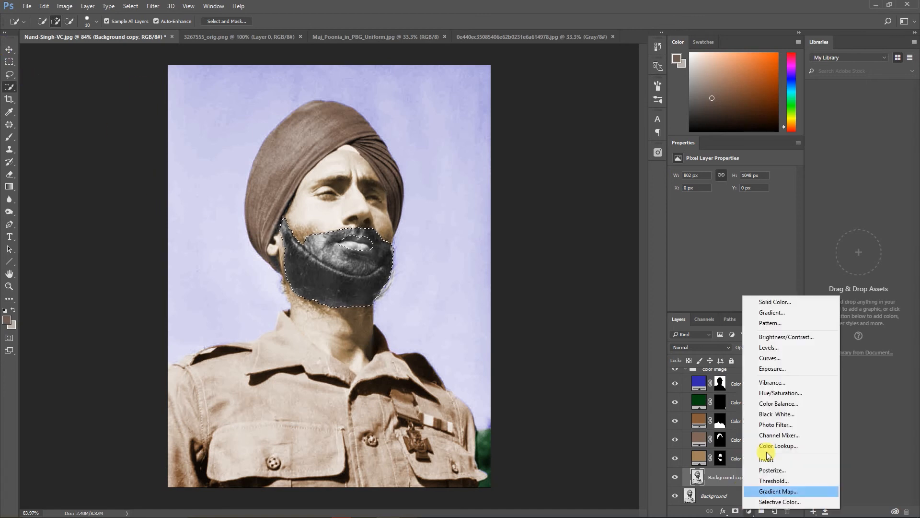
{"action": "left_click", "coordinate": [781, 302]}
{"action": "left_click", "coordinate": [317, 187]}
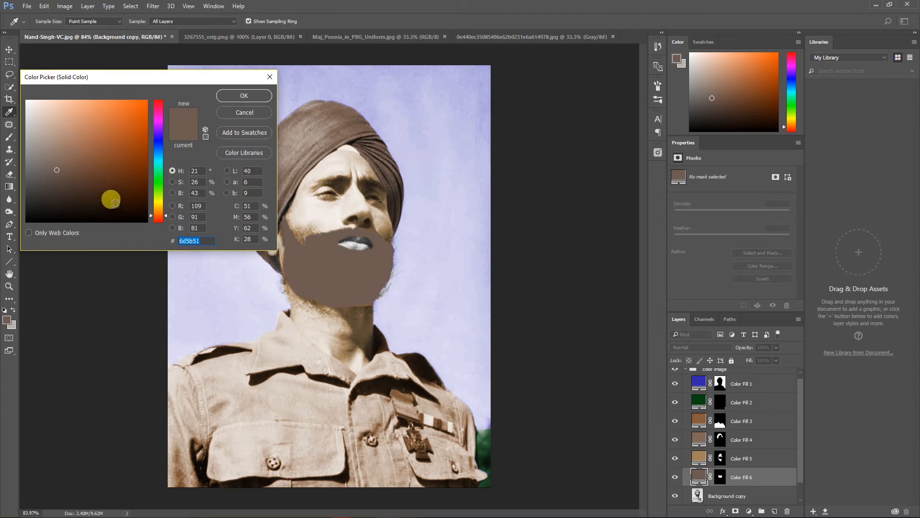
{"action": "left_click", "coordinate": [115, 204]}
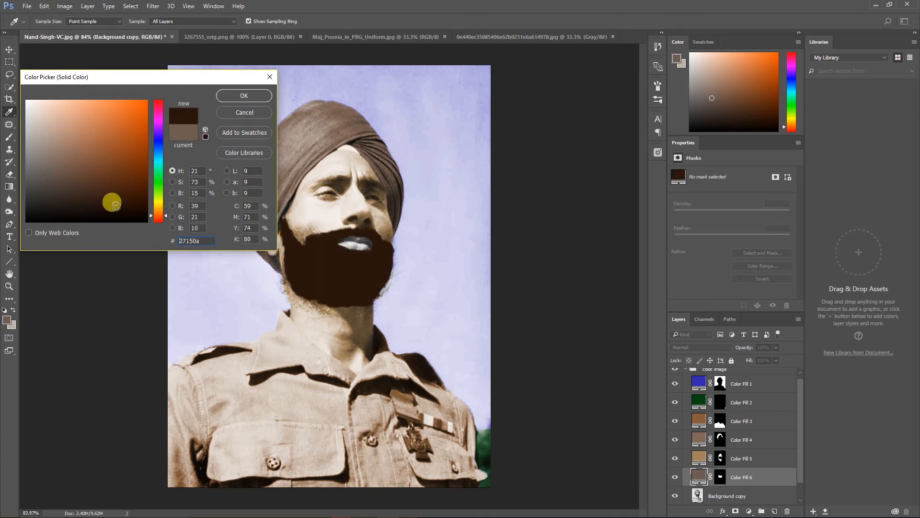
{"action": "left_click_drag", "start_coordinate": [115, 205], "coordinate": [114, 206]}
{"action": "left_click", "coordinate": [243, 96]}
{"action": "left_click", "coordinate": [703, 349]}
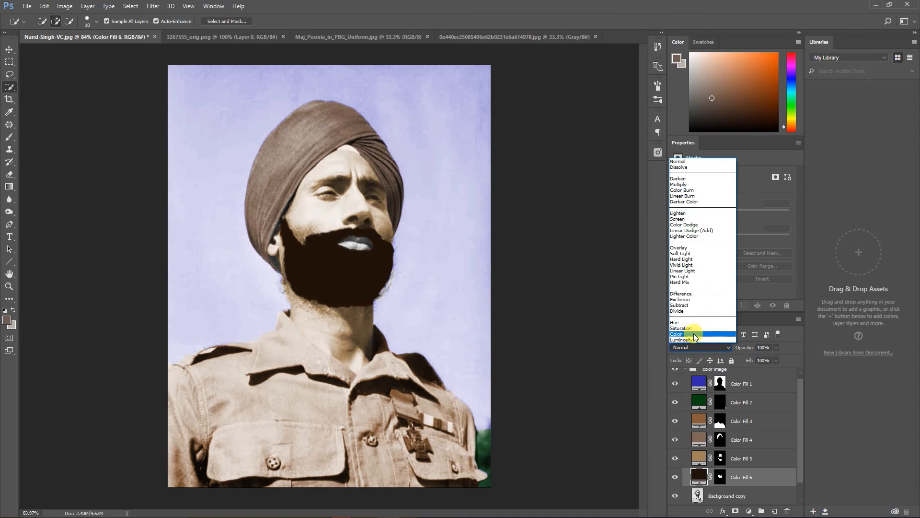
{"action": "left_click", "coordinate": [694, 334]}
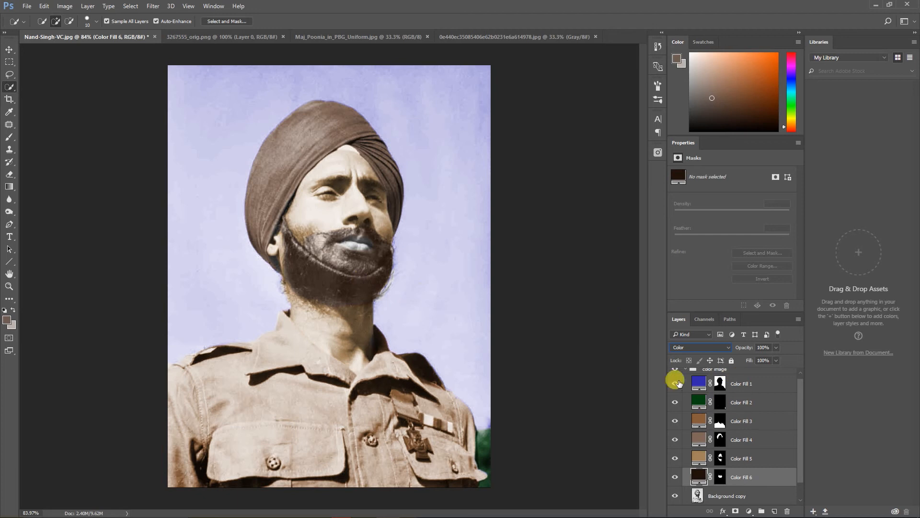
Step: Try the Overlay blend mode on the beard's fill layer and return it to Color
{"action": "left_click", "coordinate": [696, 350]}
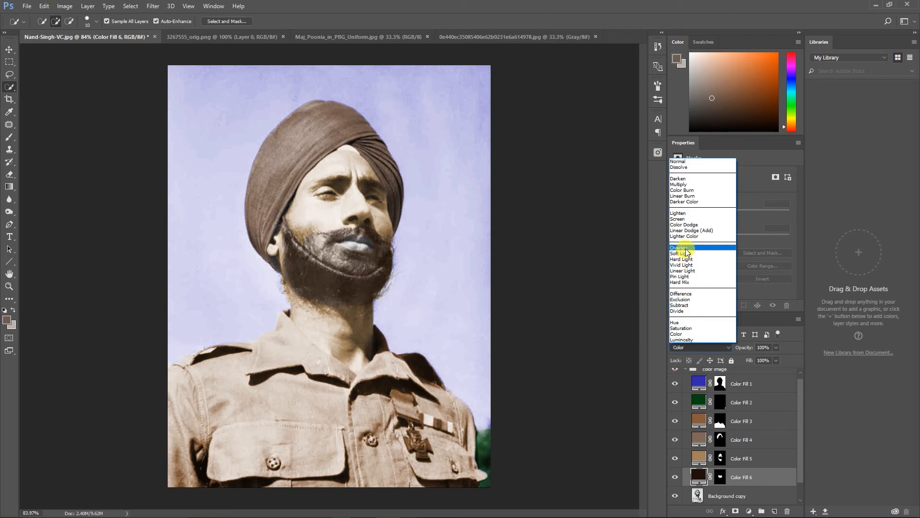
{"action": "left_click", "coordinate": [686, 247]}
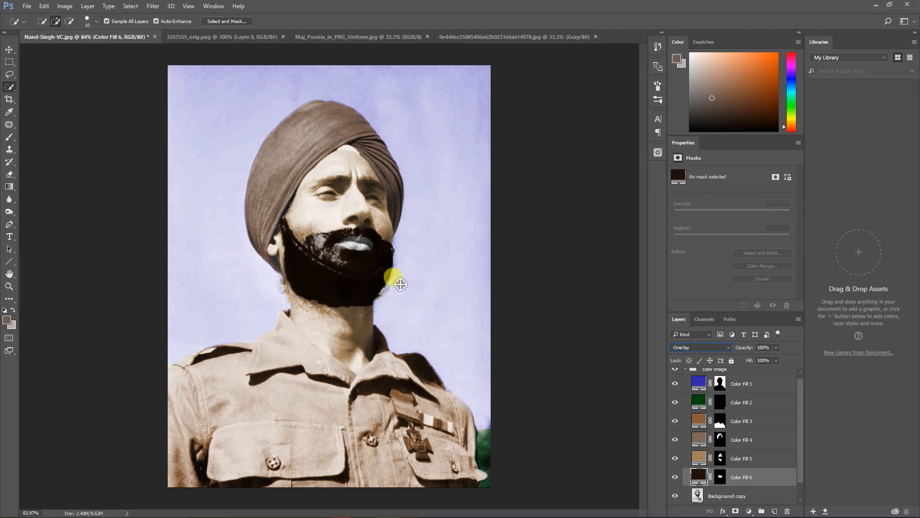
{"action": "left_click", "coordinate": [688, 348]}
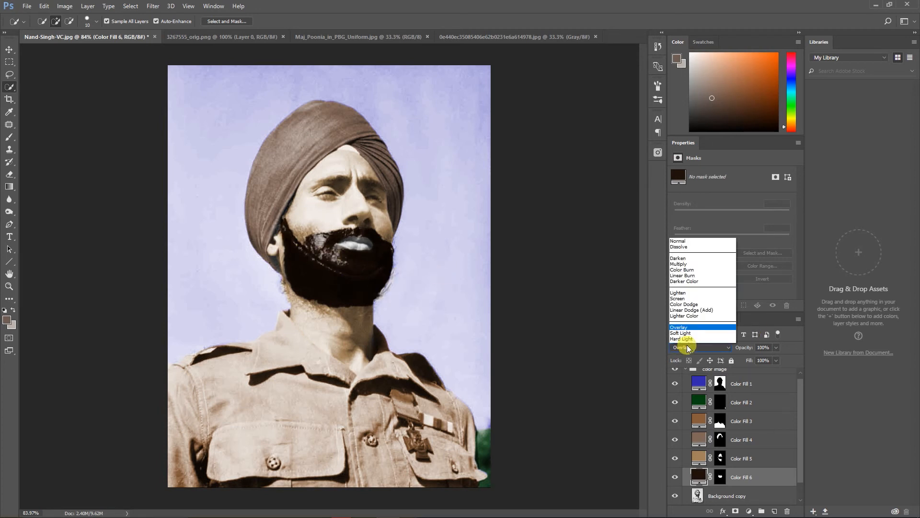
{"action": "left_click", "coordinate": [688, 333]}
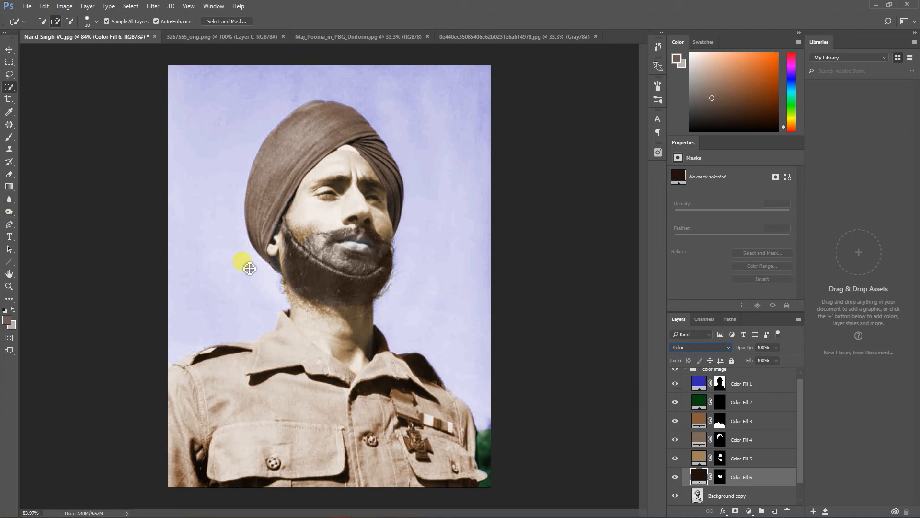
Step: Select the lips on the Background copy layer and add a #c38383 solid color fill layer blended in Overlay mode
{"action": "left_click", "coordinate": [715, 495]}
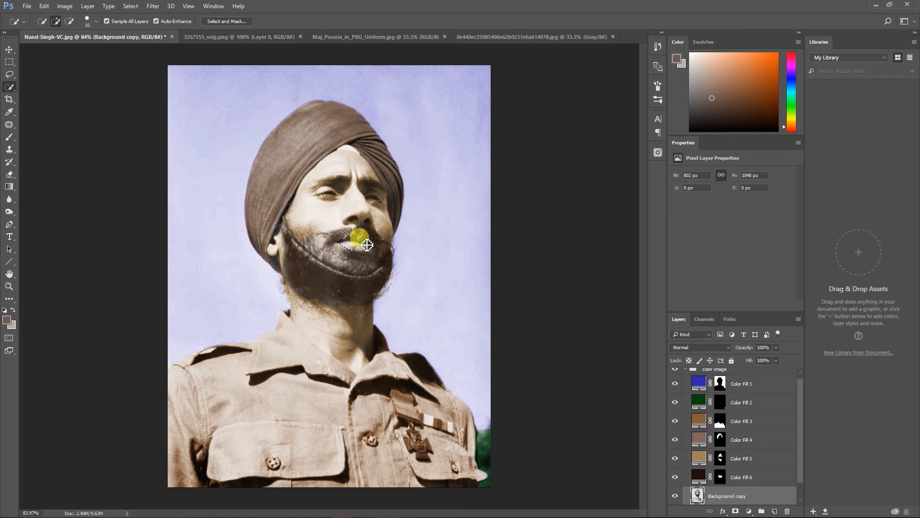
{"action": "mouse_move", "coordinate": [367, 253]}
{"action": "left_mouse_down"}
{"action": "mouse_move", "coordinate": [350, 226]}
{"action": "mouse_move", "coordinate": [377, 236]}
{"action": "mouse_move", "coordinate": [381, 266]}
{"action": "mouse_move", "coordinate": [386, 246]}
{"action": "mouse_move", "coordinate": [367, 234]}
{"action": "mouse_move", "coordinate": [394, 234]}
{"action": "left_mouse_up"}
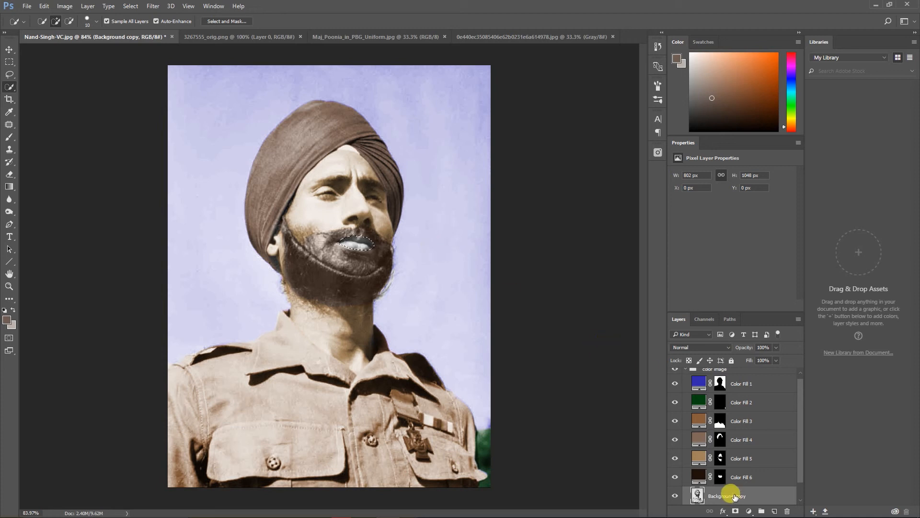
{"action": "left_click", "coordinate": [749, 511]}
{"action": "left_click", "coordinate": [767, 303]}
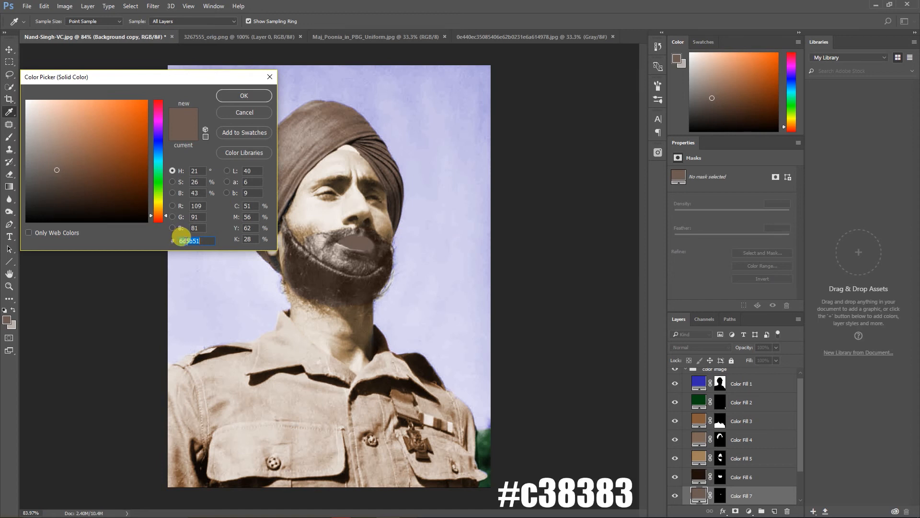
{"action": "type", "text": "c38383"}
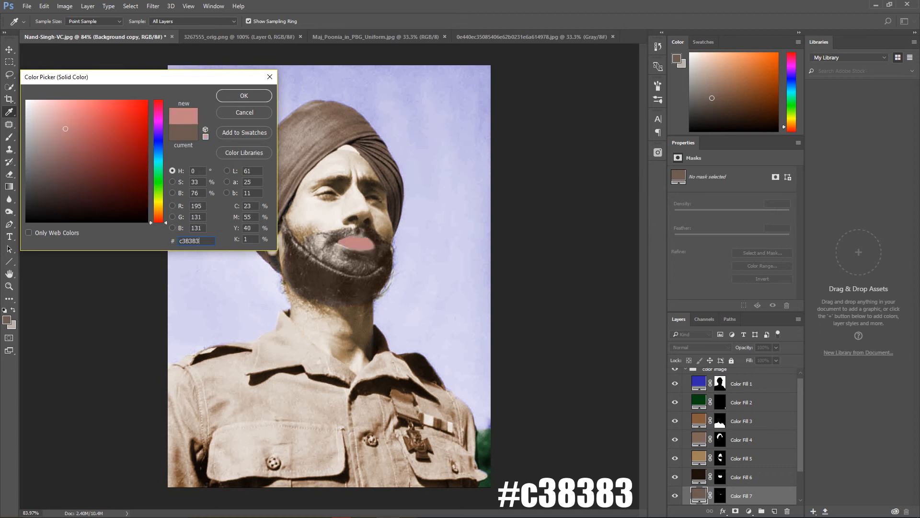
{"action": "left_click", "coordinate": [184, 240]}
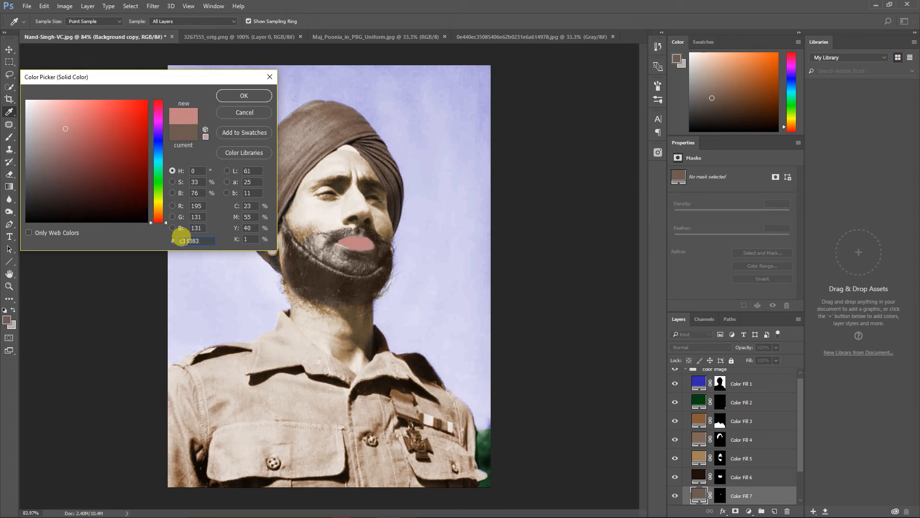
{"action": "left_click", "coordinate": [244, 95]}
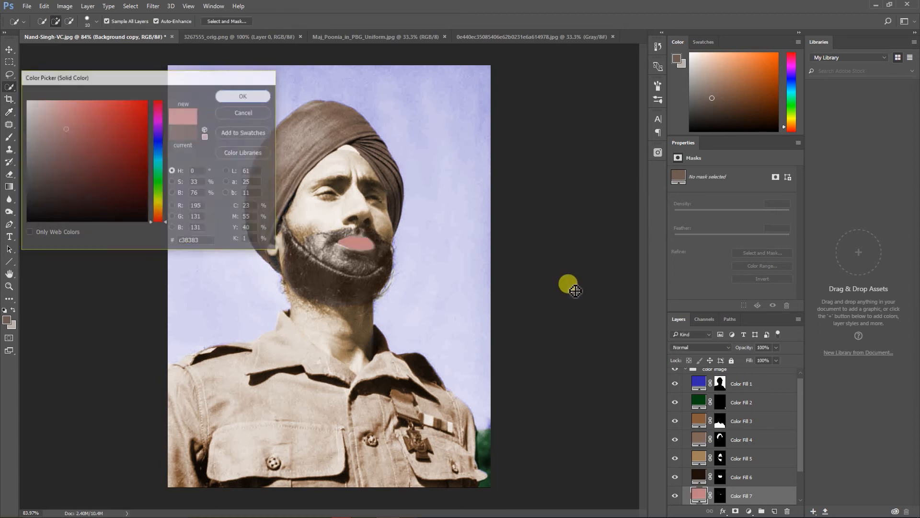
{"action": "left_click", "coordinate": [688, 346]}
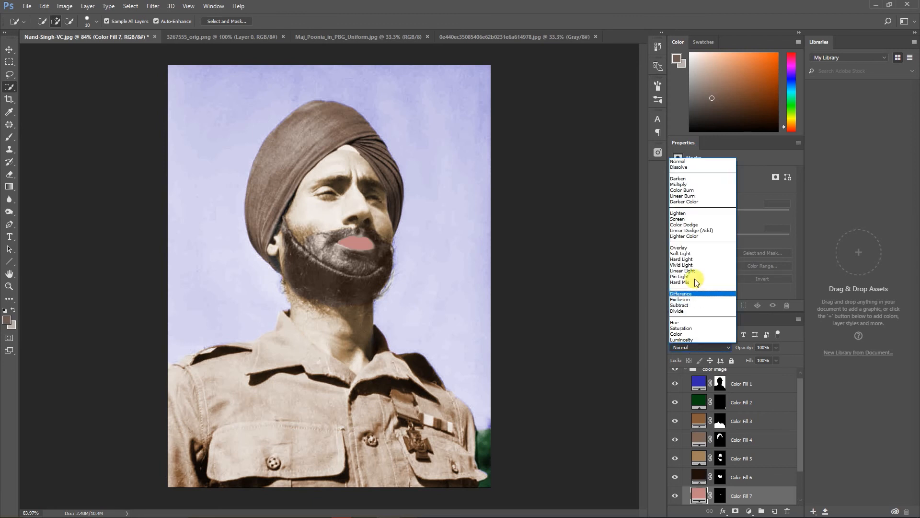
{"action": "left_click", "coordinate": [688, 248]}
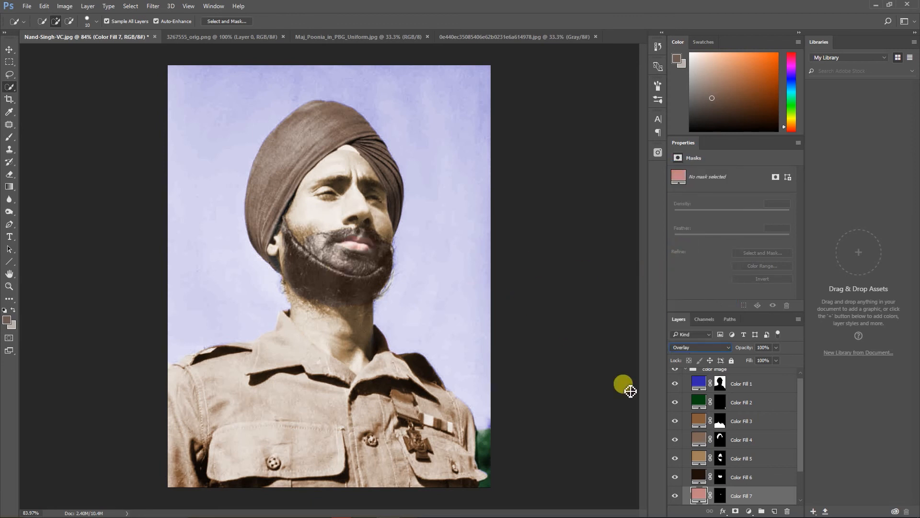
Step: Collapse the color image group and toggle its visibility to compare the colorized portrait with the black-and-white original
{"action": "left_click", "coordinate": [684, 371]}
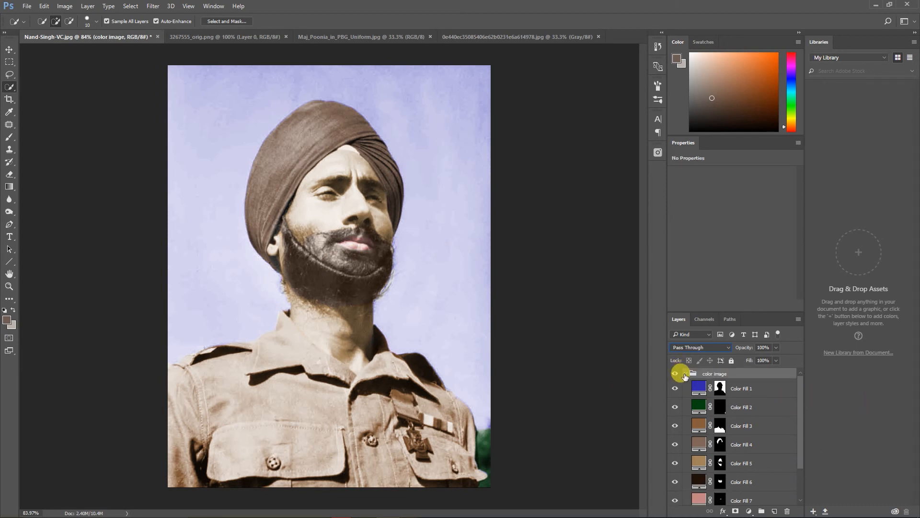
{"action": "left_click", "coordinate": [684, 374]}
{"action": "left_click", "coordinate": [675, 374]}
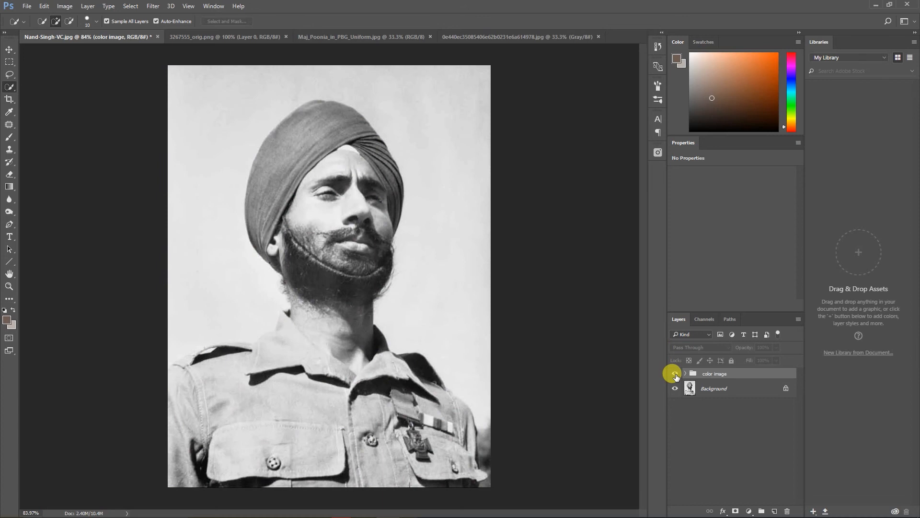
{"action": "left_click", "coordinate": [675, 374]}
{"action": "left_click", "coordinate": [675, 374]}
{"action": "left_click", "coordinate": [676, 374]}
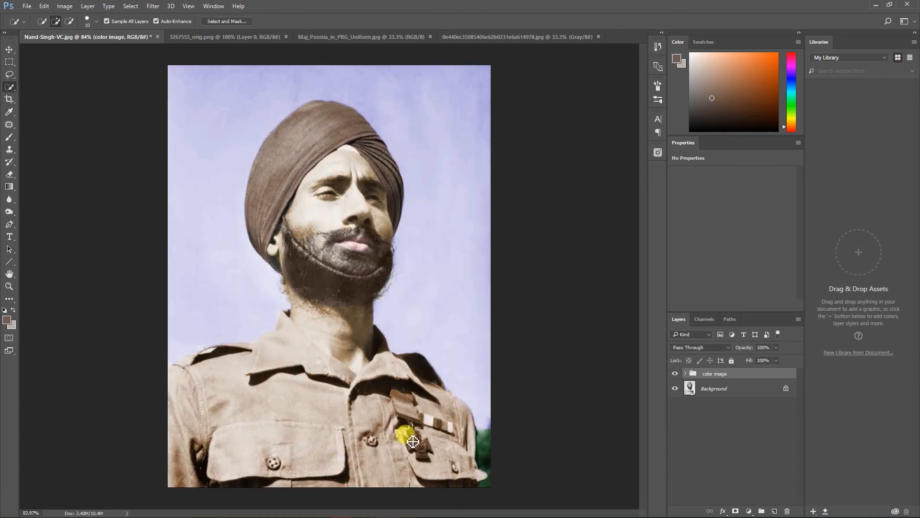
Step: Expand the color image group and select the cross-shaped medal on the Background copy layer
{"action": "left_click", "coordinate": [686, 373]}
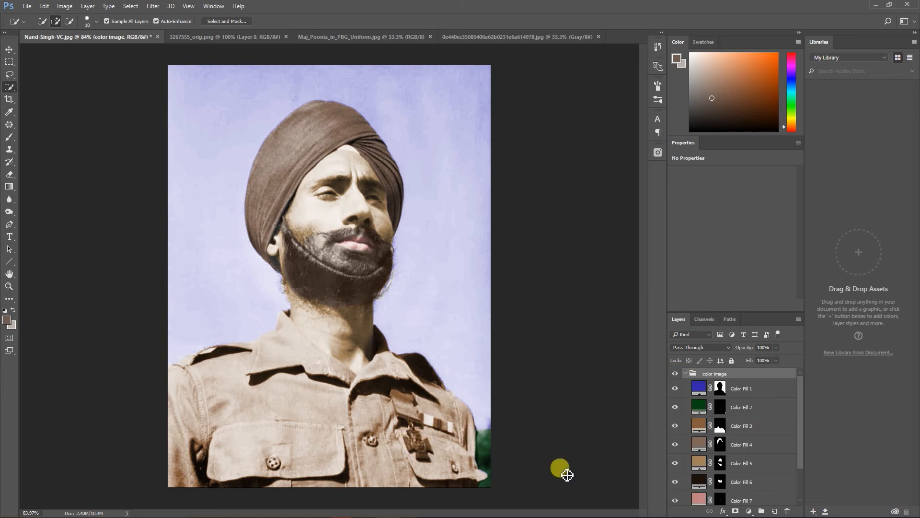
{"action": "left_click_drag", "start_coordinate": [800, 462], "coordinate": [801, 483]}
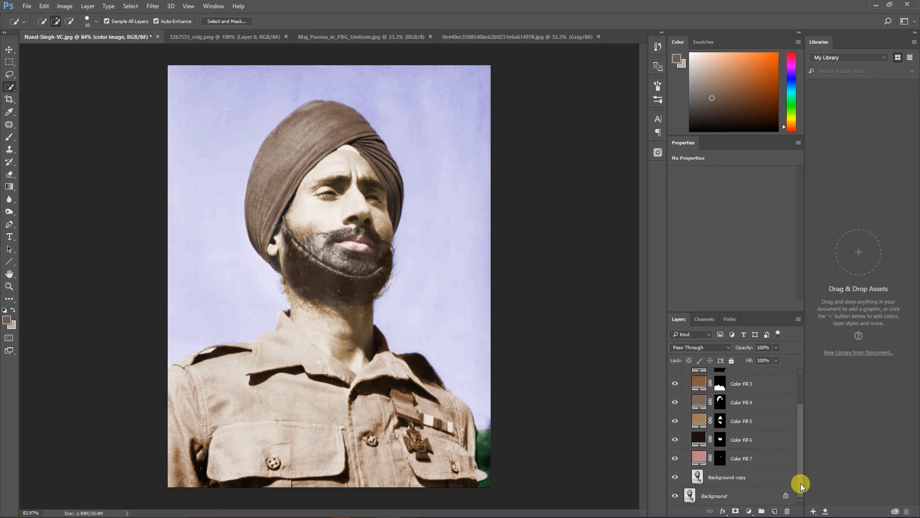
{"action": "left_click", "coordinate": [740, 485]}
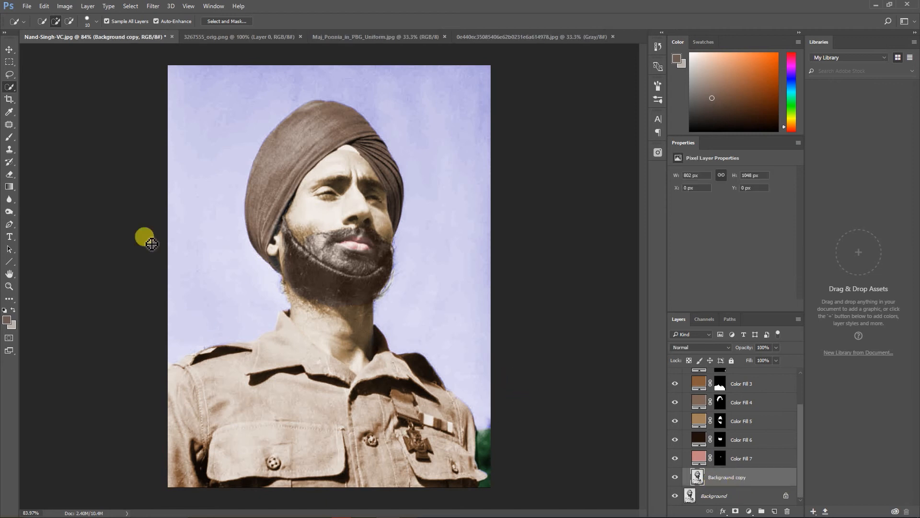
{"action": "left_click", "coordinate": [420, 441]}
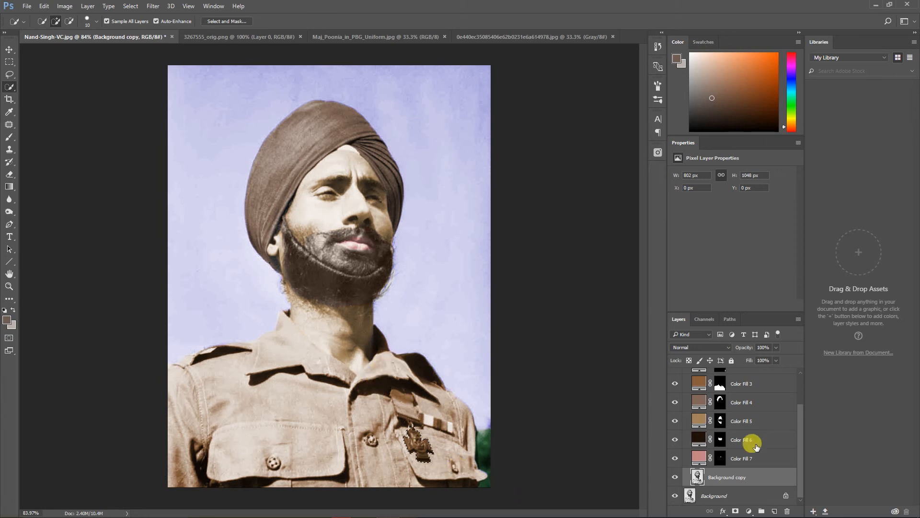
Step: Add a #cd7f32 solid color fill layer over the medal selection and blend it in Soft Light mode
{"action": "left_click", "coordinate": [751, 512]}
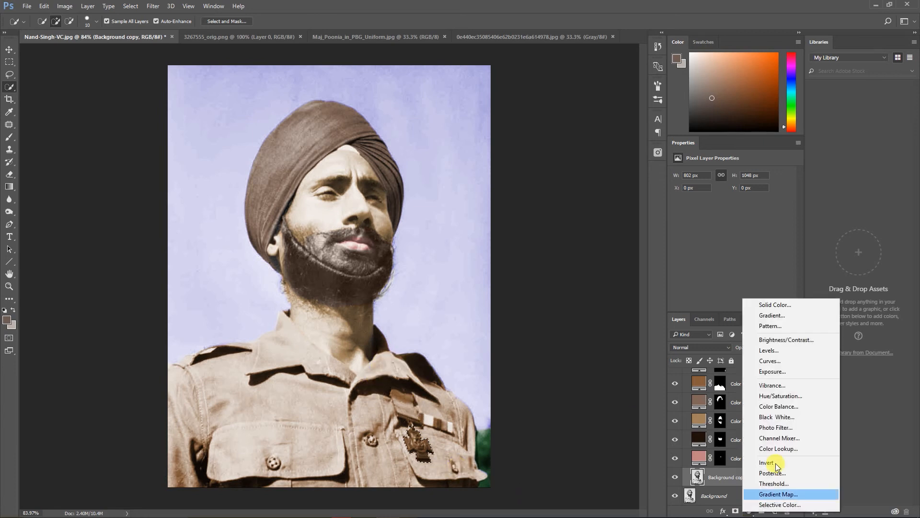
{"action": "left_click", "coordinate": [775, 305]}
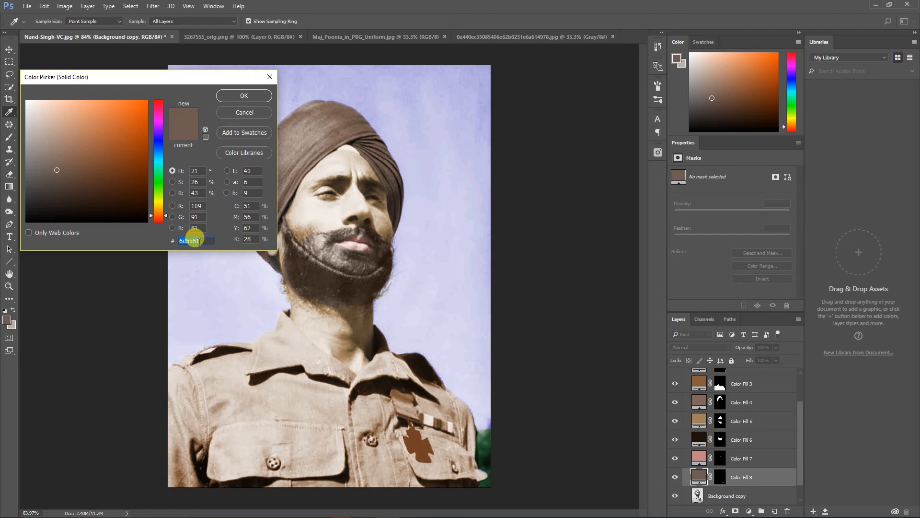
{"action": "type", "text": "cd7f32"}
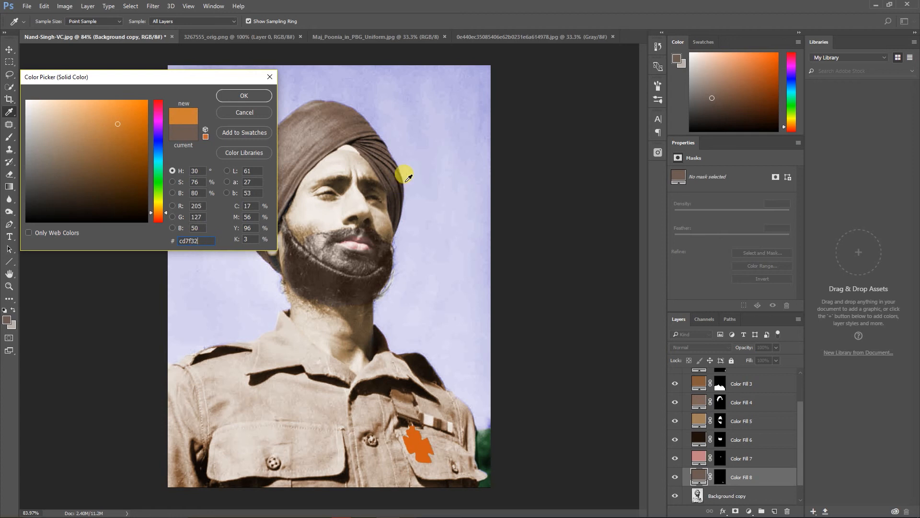
{"action": "left_click", "coordinate": [237, 96]}
{"action": "left_click", "coordinate": [676, 350]}
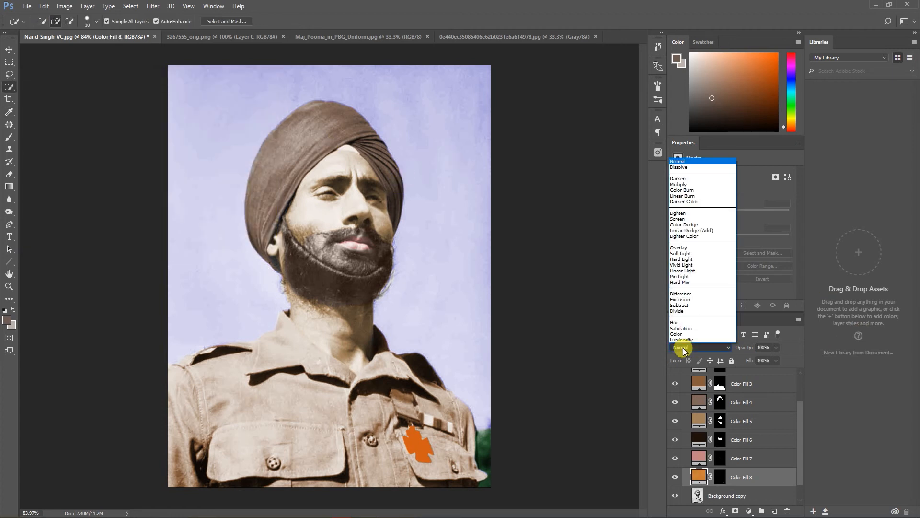
{"action": "left_click", "coordinate": [684, 253]}
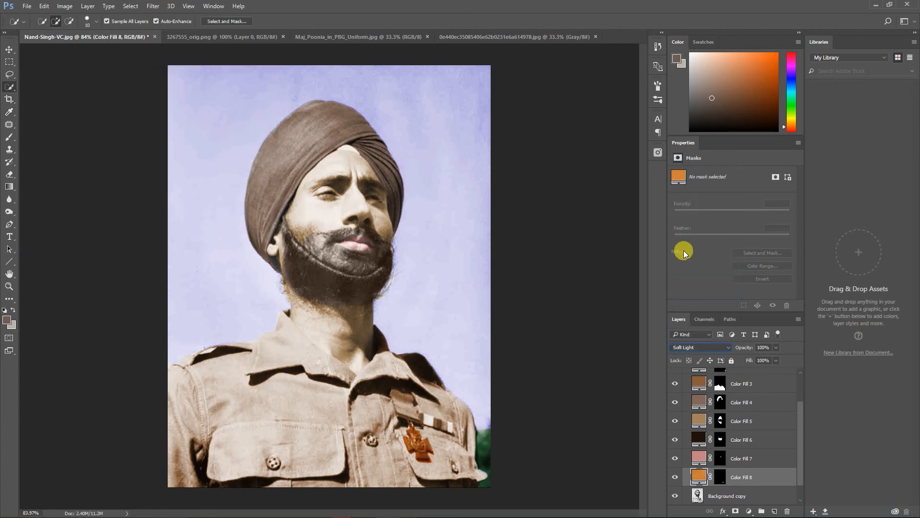
Step: Paint black on the medal fill's layer mask to clean up the color around the medal's lower edges
{"action": "left_click", "coordinate": [721, 477]}
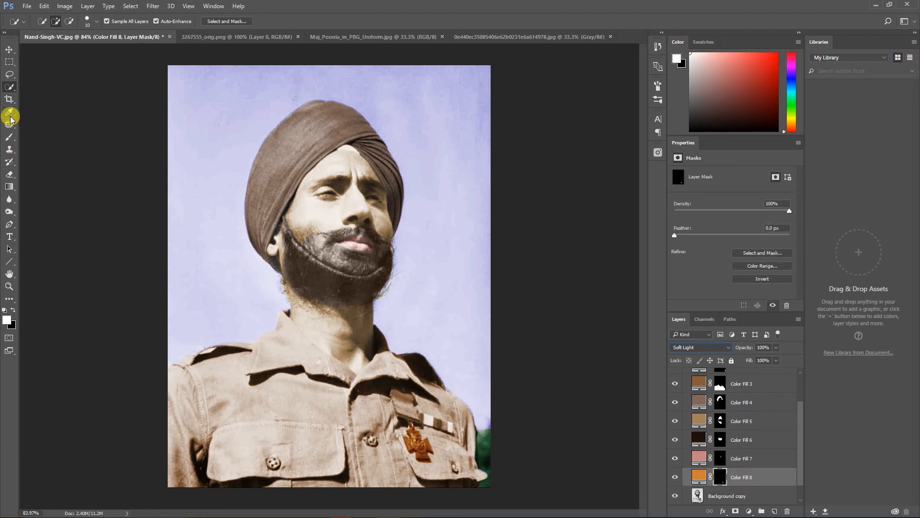
{"action": "left_click", "coordinate": [8, 138]}
{"action": "left_click", "coordinate": [13, 311]}
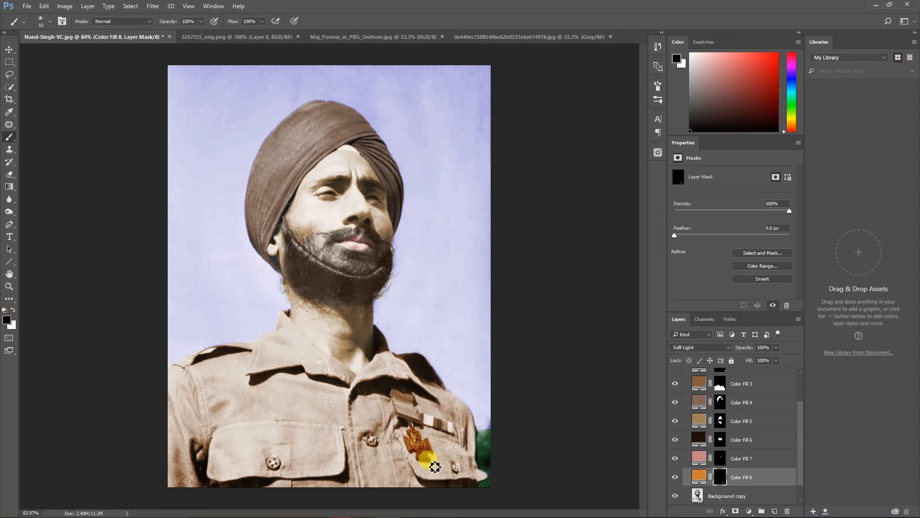
{"action": "mouse_move", "coordinate": [422, 468]}
{"action": "left_mouse_down"}
{"action": "mouse_move", "coordinate": [439, 467]}
{"action": "mouse_move", "coordinate": [431, 446]}
{"action": "mouse_move", "coordinate": [401, 456]}
{"action": "mouse_move", "coordinate": [412, 461]}
{"action": "left_mouse_up"}
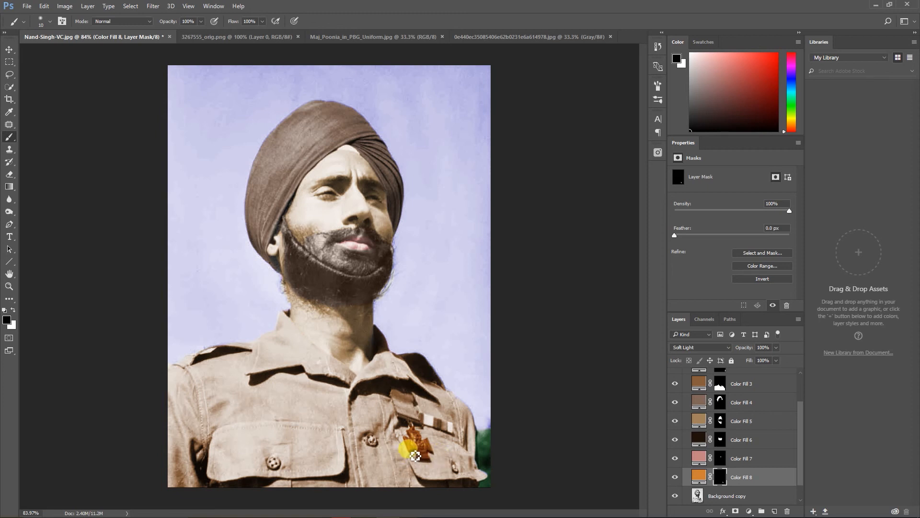
{"action": "left_click_drag", "start_coordinate": [415, 459], "coordinate": [407, 463]}
Step: Select the three shirt buttons on the Background copy layer with the Quick Selection tool
{"action": "left_click", "coordinate": [765, 477]}
{"action": "scroll", "coordinate": [800, 473], "scroll_direction": "down", "scroll_amount": 1}
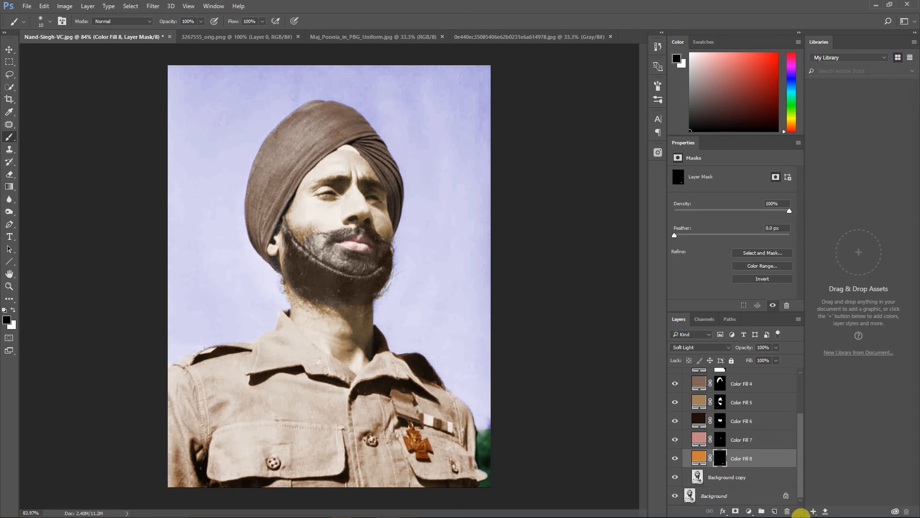
{"action": "left_click", "coordinate": [725, 479]}
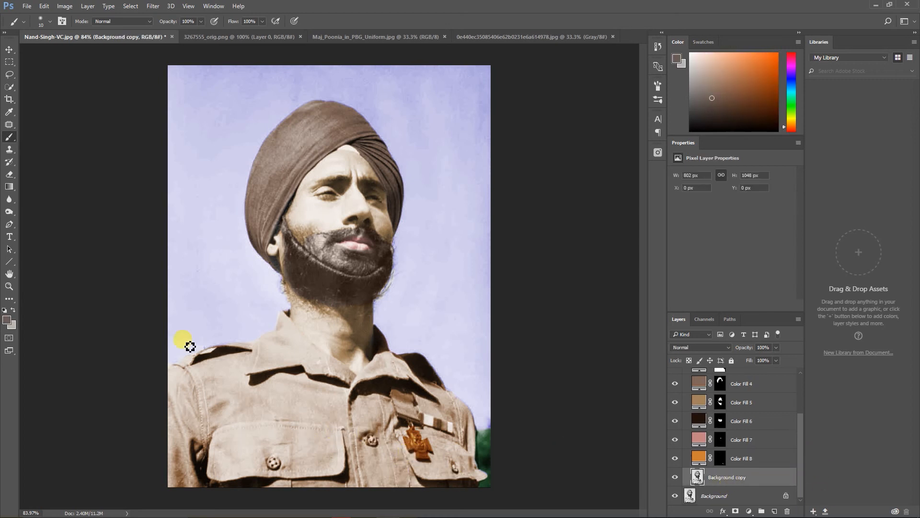
{"action": "left_click", "coordinate": [9, 87]}
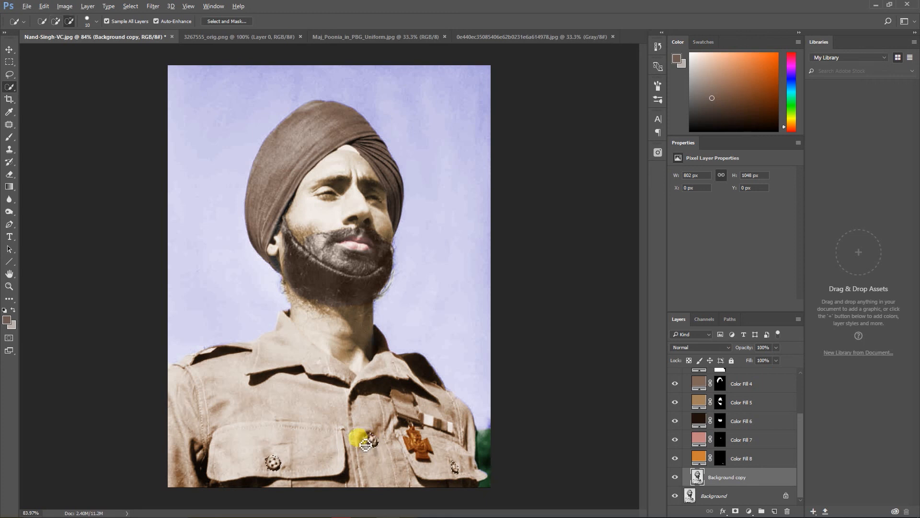
{"action": "left_click", "coordinate": [369, 442]}
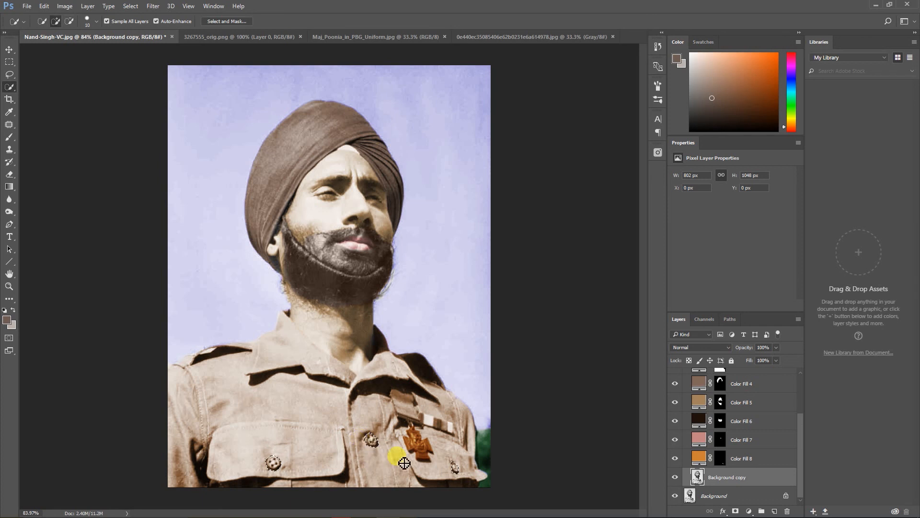
Step: Add a #0c3004 dark green solid color fill layer over the buttons and blend it in Overlay mode
{"action": "left_click", "coordinate": [749, 511]}
{"action": "left_click", "coordinate": [786, 308]}
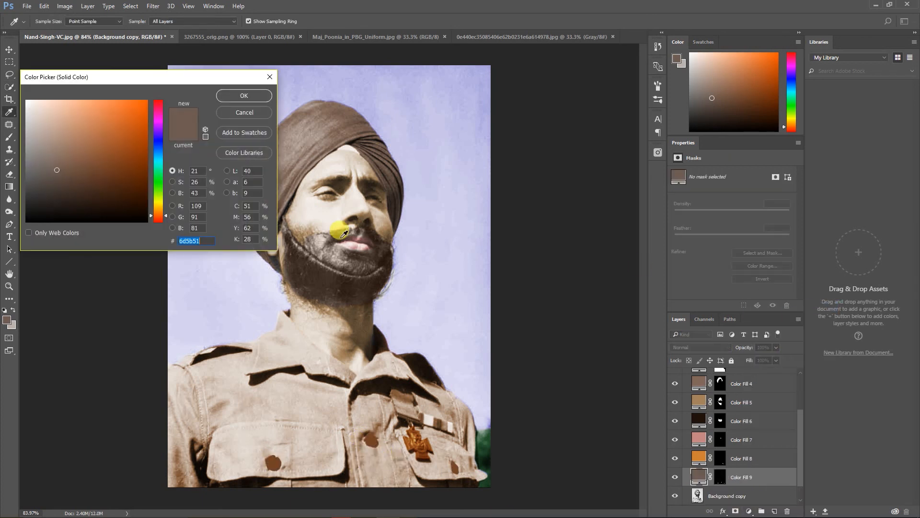
{"action": "left_click", "coordinate": [159, 185]}
{"action": "left_click_drag", "start_coordinate": [129, 206], "coordinate": [137, 203]}
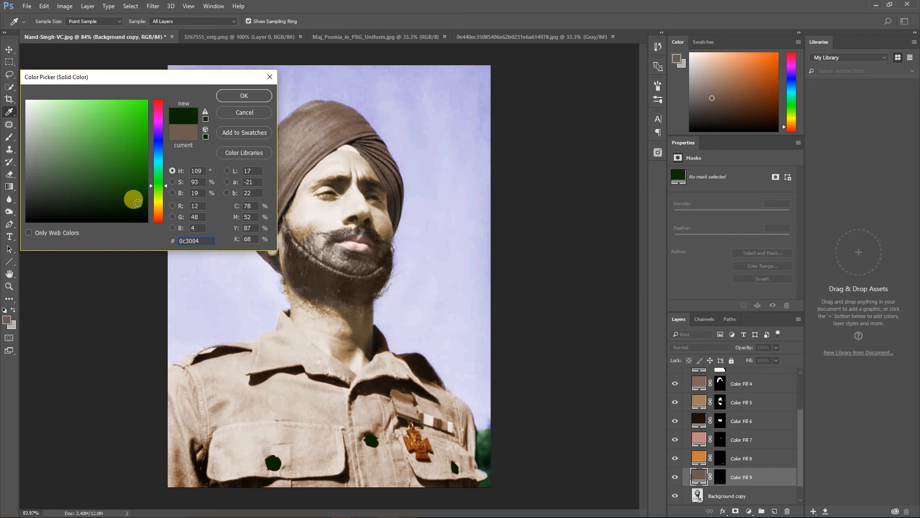
{"action": "left_click", "coordinate": [242, 94]}
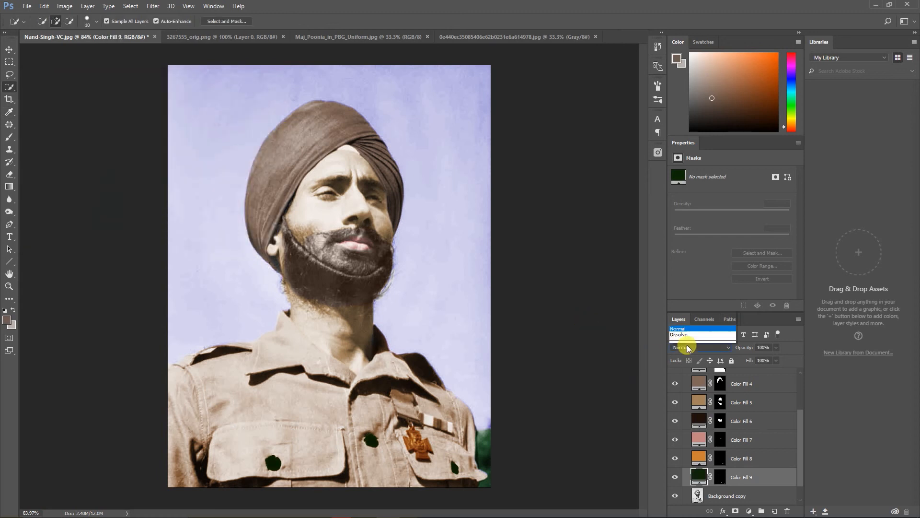
{"action": "left_click", "coordinate": [688, 347]}
{"action": "left_click", "coordinate": [688, 248]}
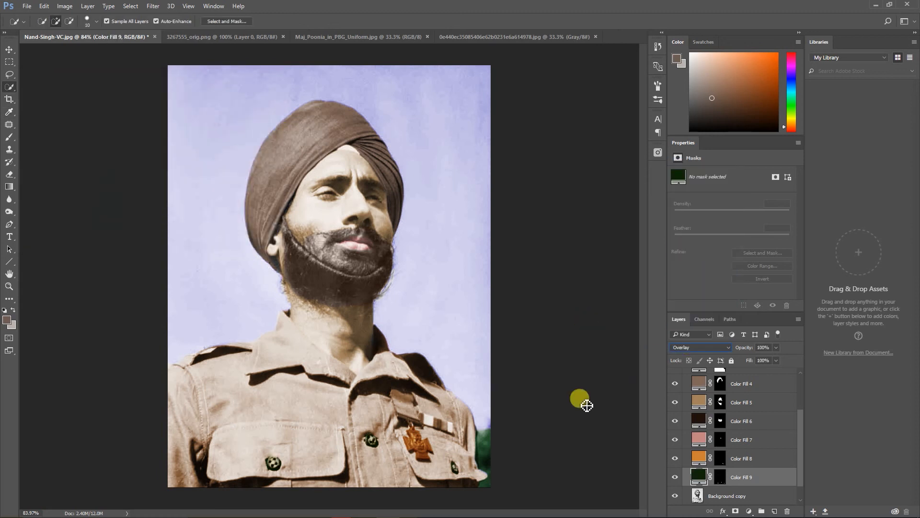
Step: Try the Color blend mode on the buttons' fill layer and return it to Overlay
{"action": "left_click", "coordinate": [686, 347]}
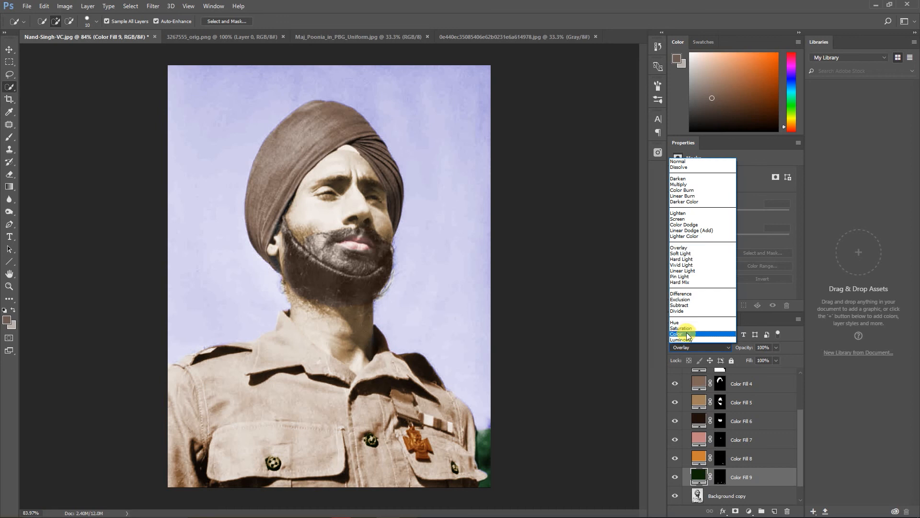
{"action": "left_click", "coordinate": [687, 334]}
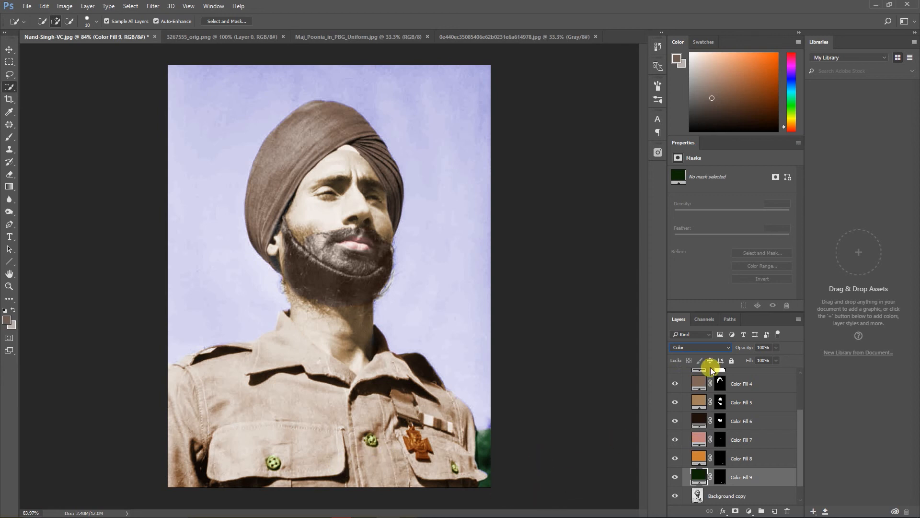
{"action": "left_click", "coordinate": [692, 347]}
{"action": "left_click", "coordinate": [680, 251]}
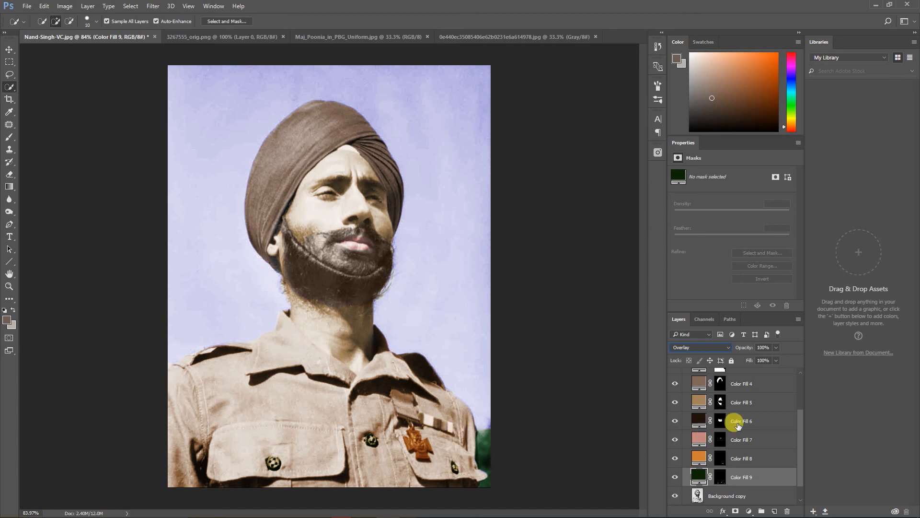
Step: Select the larger white patch of the ribbon bar above the medal on the Background copy layer
{"action": "left_click_drag", "start_coordinate": [799, 430], "coordinate": [801, 462]}
{"action": "left_click", "coordinate": [716, 481]}
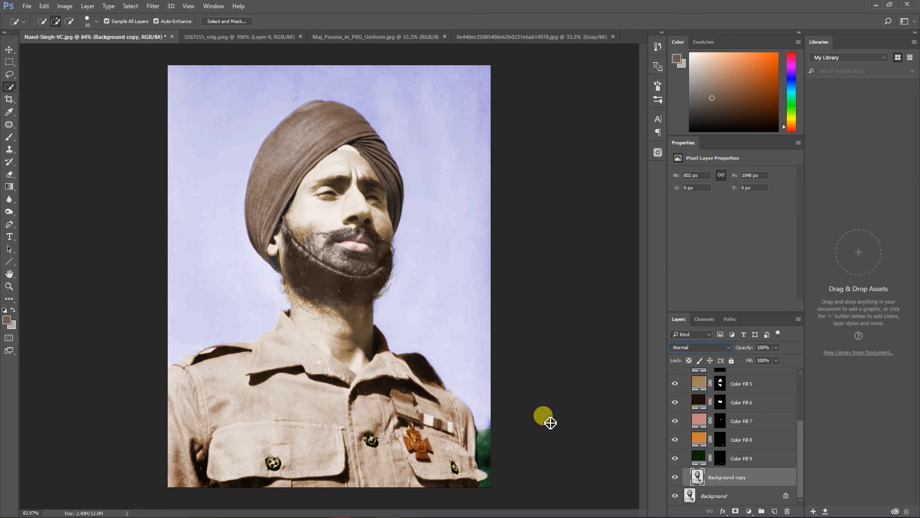
{"action": "left_click", "coordinate": [9, 49]}
{"action": "left_click", "coordinate": [569, 334]}
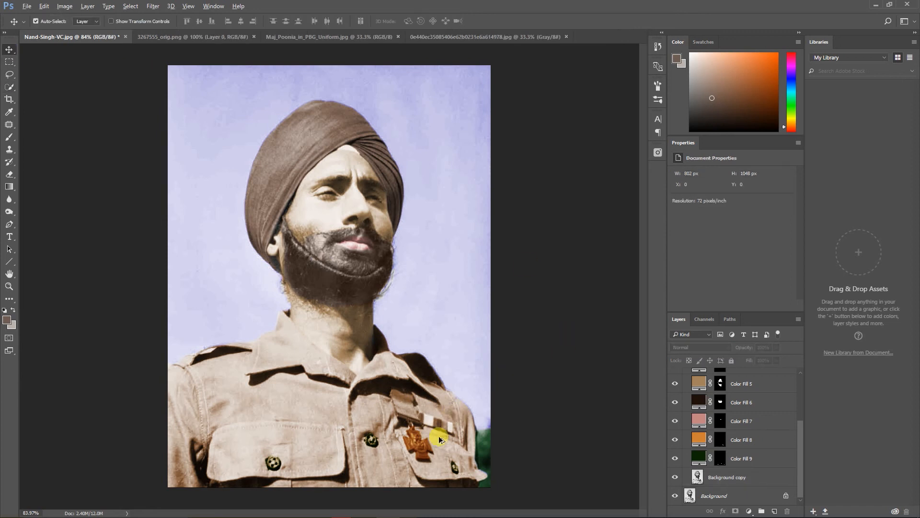
{"action": "scroll", "coordinate": [429, 428], "scroll_direction": "up", "scroll_amount": 5}
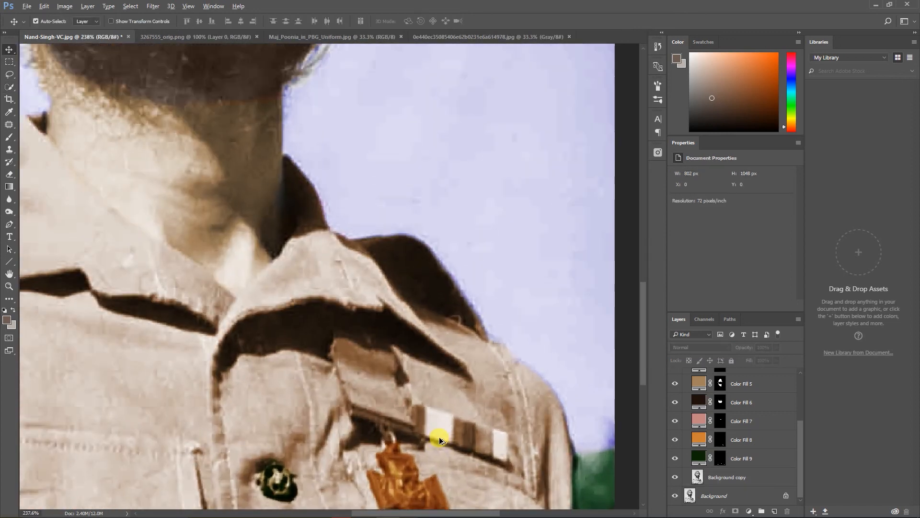
{"action": "scroll", "coordinate": [439, 436], "scroll_direction": "up", "scroll_amount": 3}
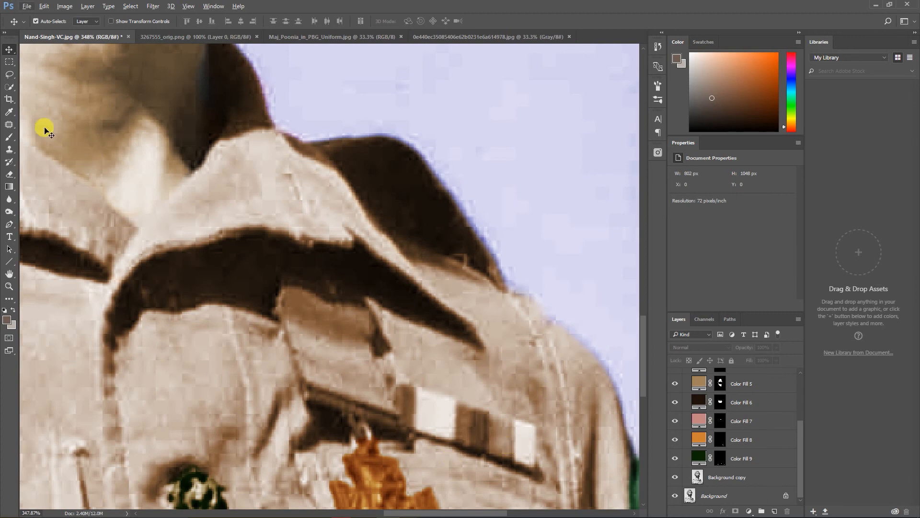
{"action": "left_click", "coordinate": [10, 86]}
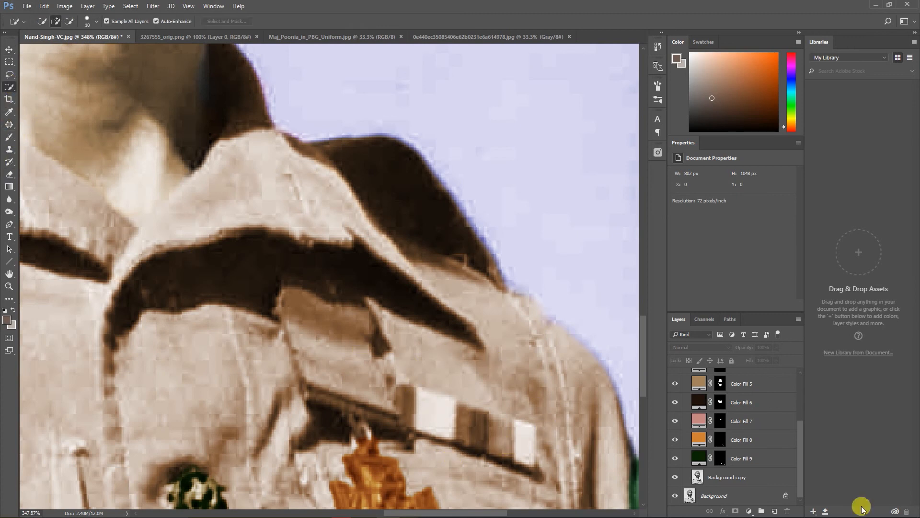
{"action": "left_click", "coordinate": [724, 480]}
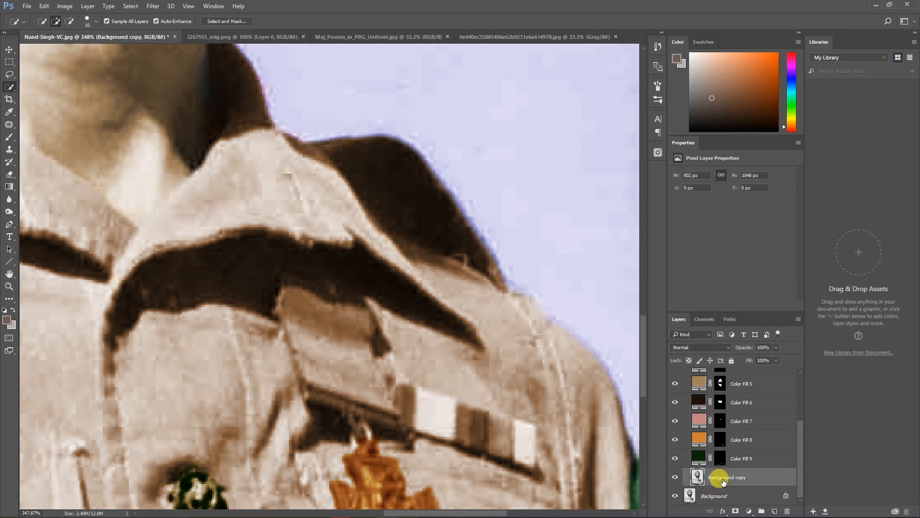
{"action": "left_click", "coordinate": [424, 395]}
Step: Add a #f30909 red solid color fill layer over the selected ribbon patch
{"action": "left_click", "coordinate": [744, 510]}
{"action": "left_click", "coordinate": [772, 304]}
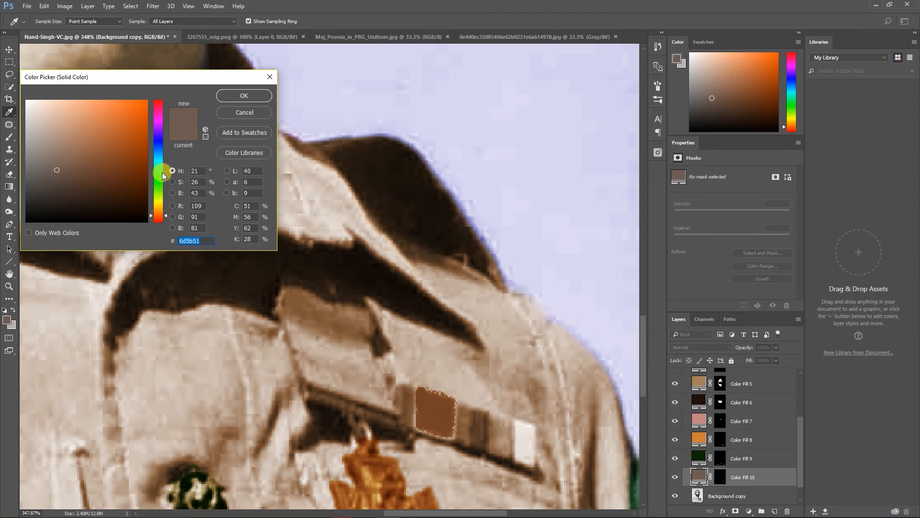
{"action": "left_click_drag", "start_coordinate": [157, 110], "coordinate": [160, 89]}
{"action": "left_click", "coordinate": [145, 101]}
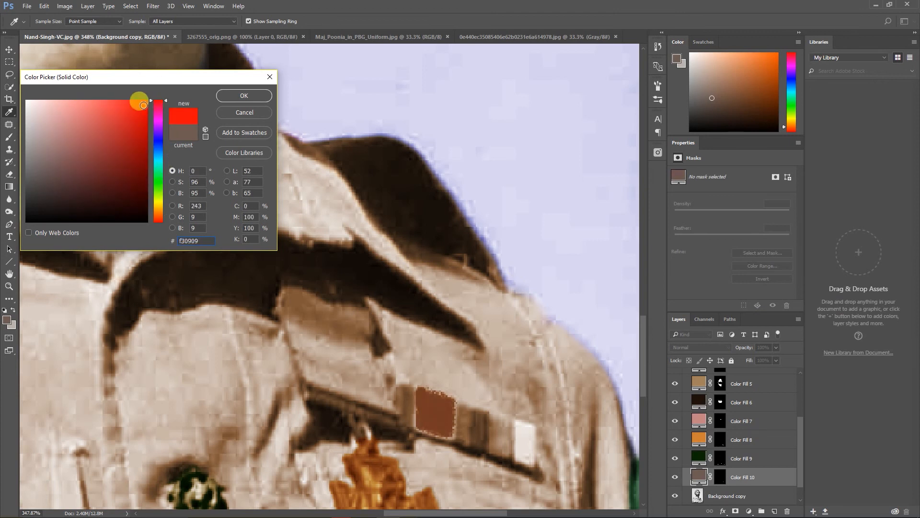
{"action": "left_click", "coordinate": [248, 97]}
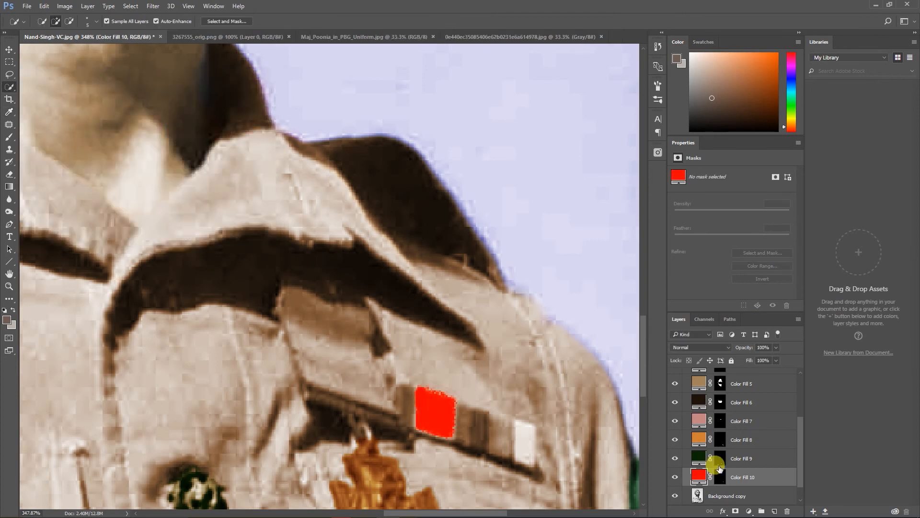
Step: Paint white on the red fill layer's mask to clean up the edges of the red ribbon patch
{"action": "left_click", "coordinate": [720, 477]}
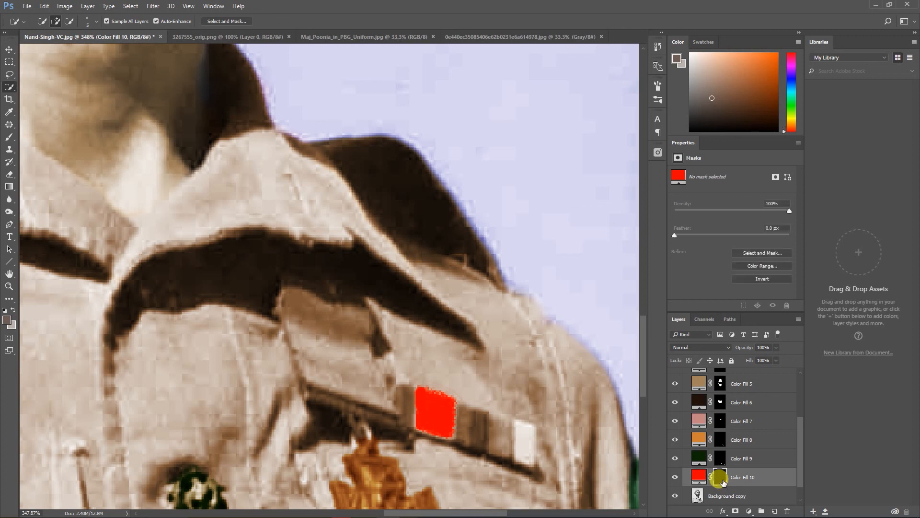
{"action": "left_click", "coordinate": [10, 137]}
{"action": "left_click", "coordinate": [12, 310]}
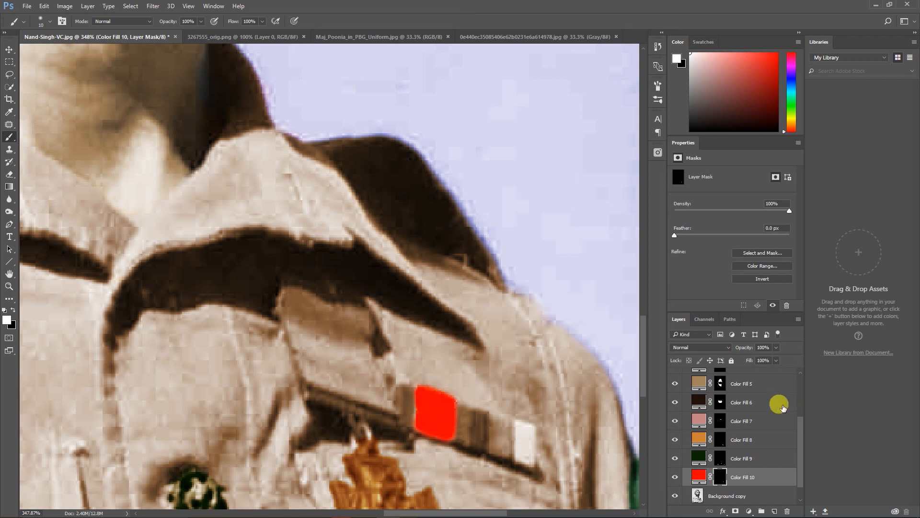
Step: Blend the red ribbon fill layer in Multiply mode and set its opacity to 78%
{"action": "left_click", "coordinate": [687, 348]}
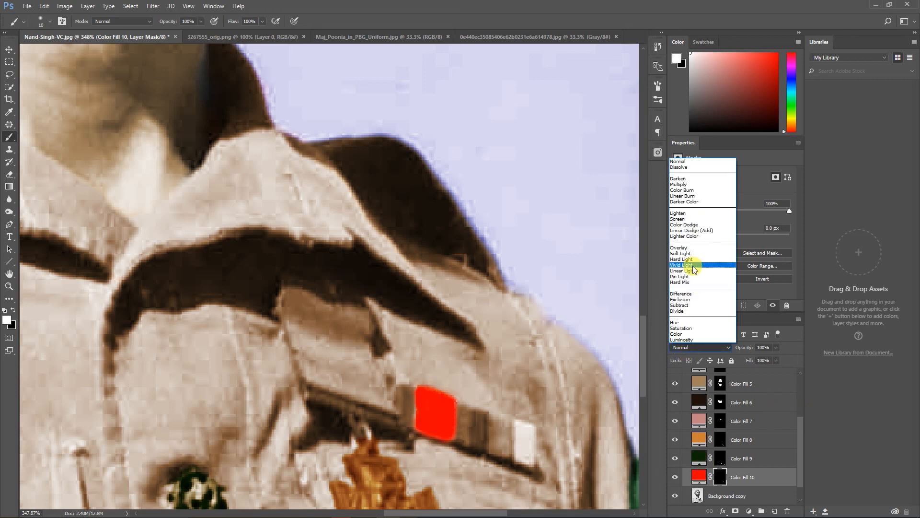
{"action": "left_click", "coordinate": [684, 185]}
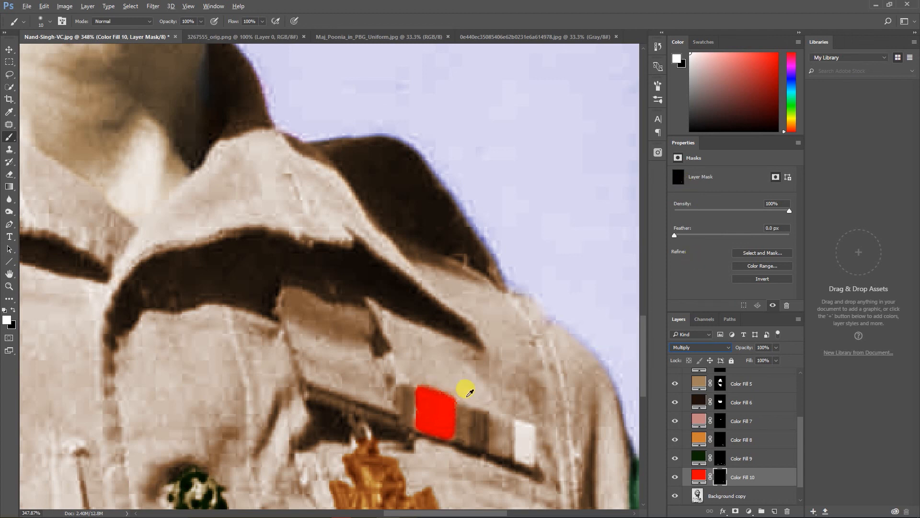
{"action": "left_click", "coordinate": [776, 347]}
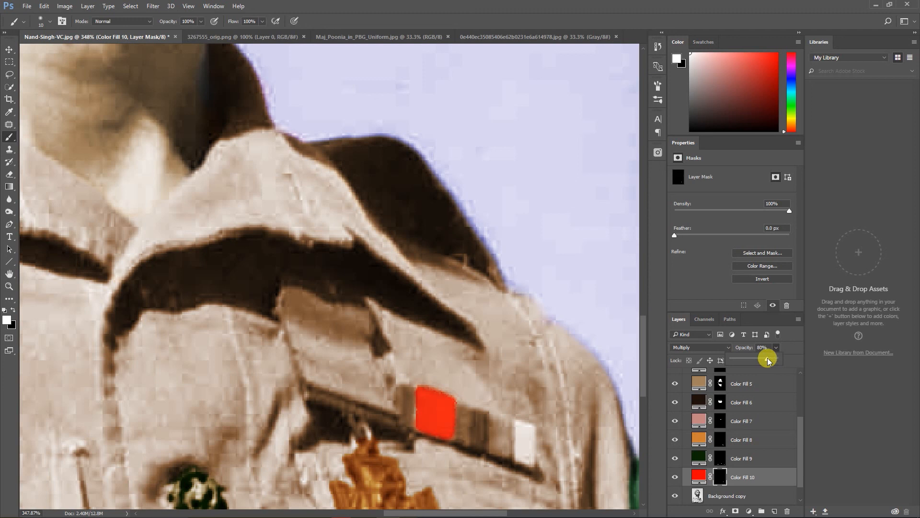
{"action": "left_click_drag", "start_coordinate": [767, 357], "coordinate": [756, 359]}
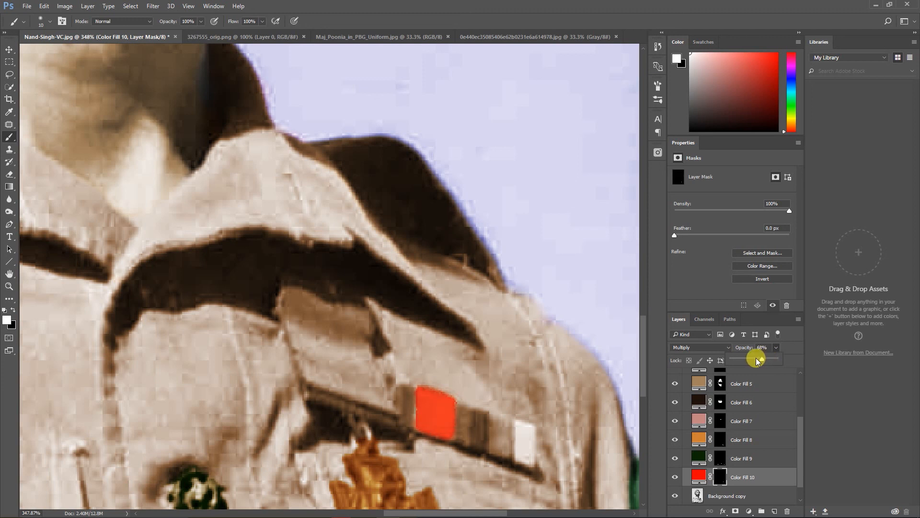
{"action": "scroll", "coordinate": [419, 371], "scroll_direction": "down", "scroll_amount": 1}
{"action": "scroll", "coordinate": [419, 371], "scroll_direction": "down", "scroll_amount": 12}
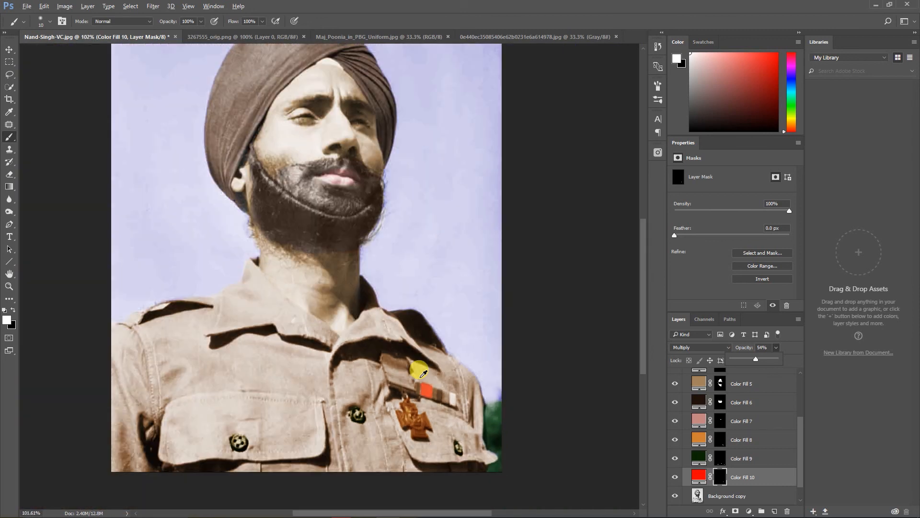
{"action": "scroll", "coordinate": [420, 371], "scroll_direction": "up", "scroll_amount": 10}
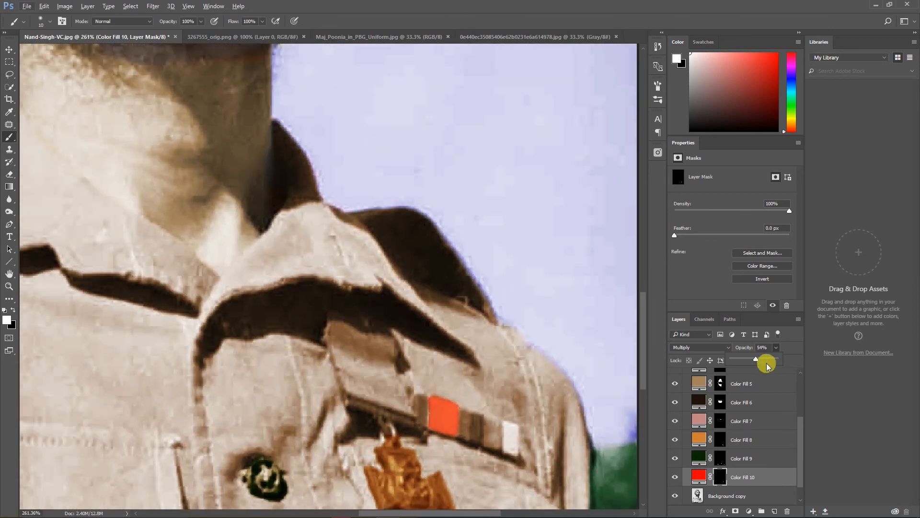
{"action": "left_click", "coordinate": [767, 358]}
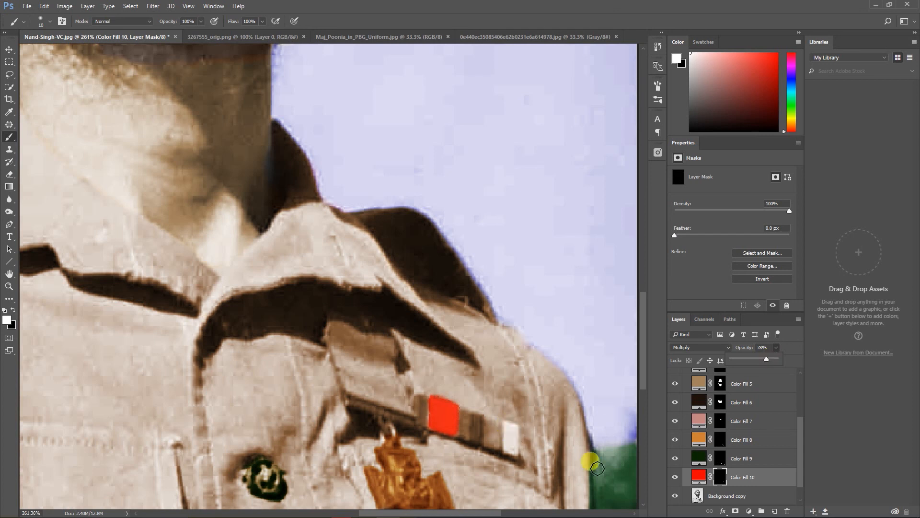
Step: Select the smaller white patch of the ribbon bar on the Background copy layer with the Quick Selection tool
{"action": "left_click_drag", "start_coordinate": [803, 441], "coordinate": [803, 452]}
{"action": "left_click", "coordinate": [716, 478]}
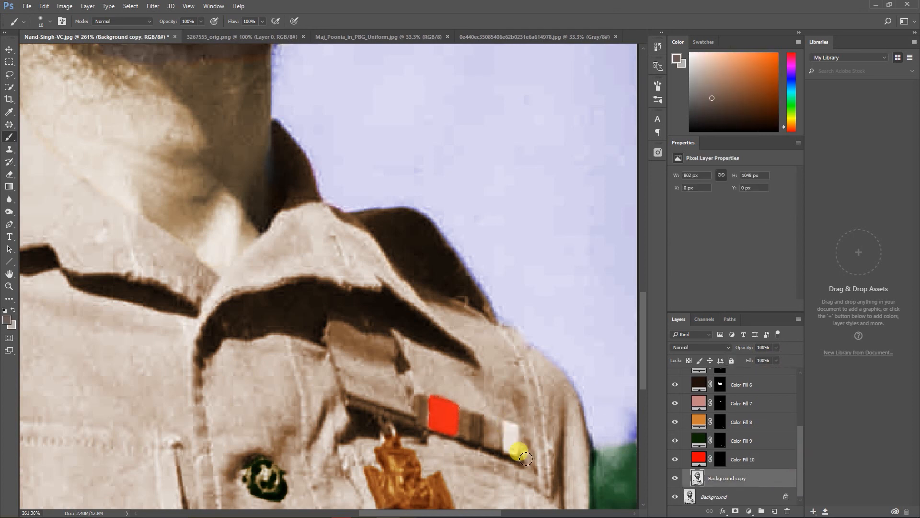
{"action": "left_click", "coordinate": [509, 429]}
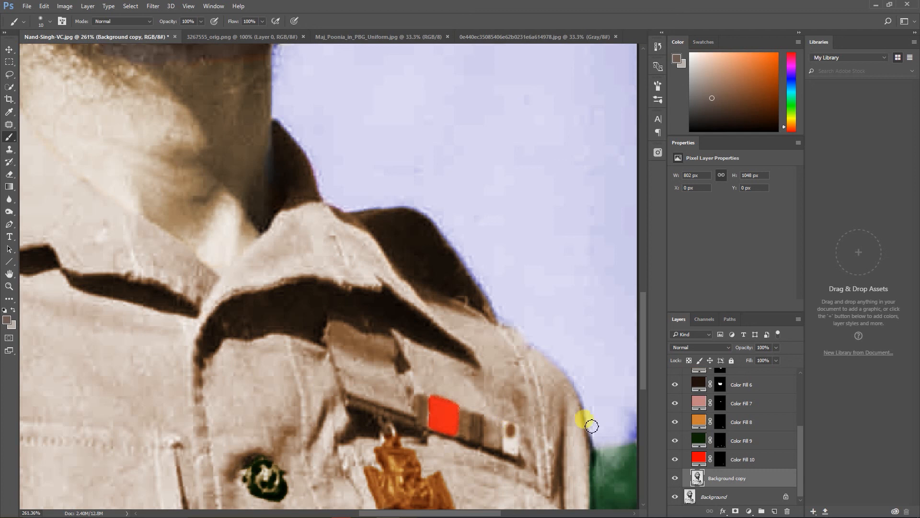
{"action": "key", "text": "ctrl+z"}
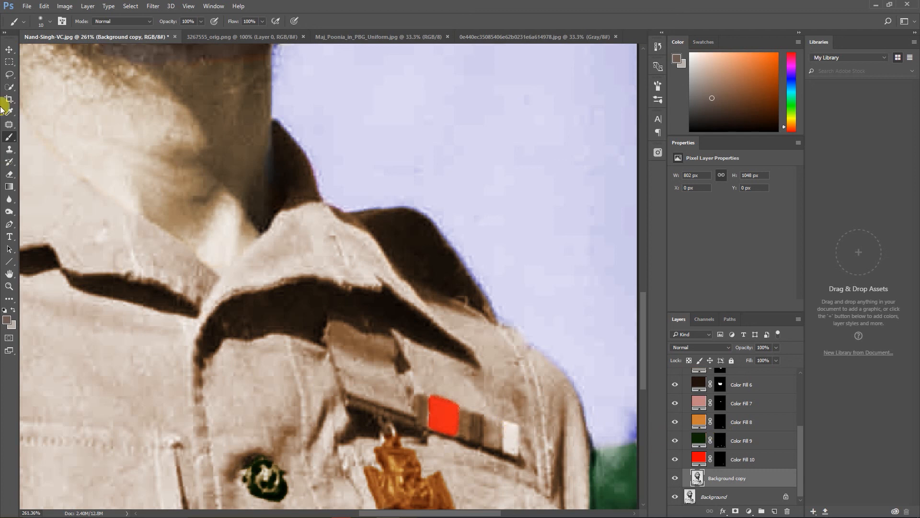
{"action": "left_click", "coordinate": [8, 86]}
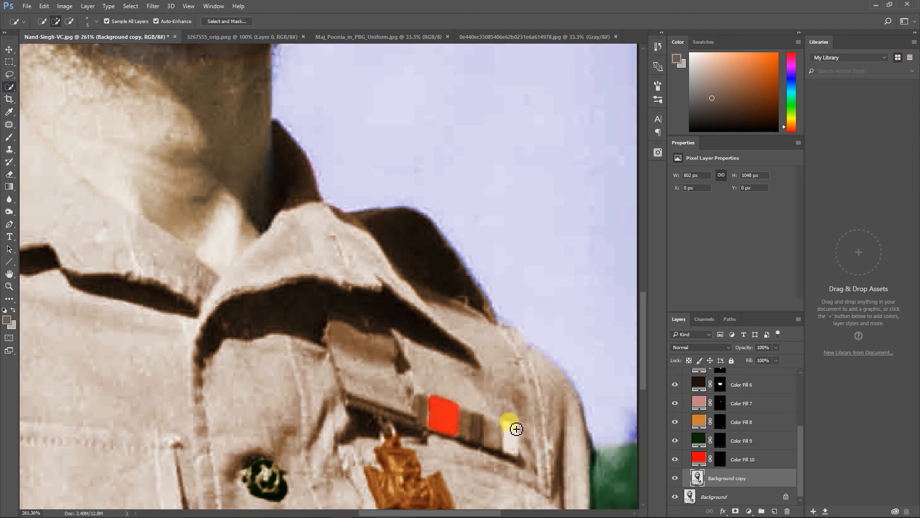
{"action": "left_click_drag", "start_coordinate": [516, 430], "coordinate": [515, 448]}
{"action": "scroll", "coordinate": [799, 440], "scroll_direction": "up", "scroll_amount": 1}
{"action": "scroll", "coordinate": [798, 440], "scroll_direction": "down", "scroll_amount": 1}
Step: Add a bright yellow solid color fill layer over the selected ribbon patch and blend it in Multiply mode
{"action": "left_click", "coordinate": [749, 511]}
{"action": "left_click", "coordinate": [788, 302]}
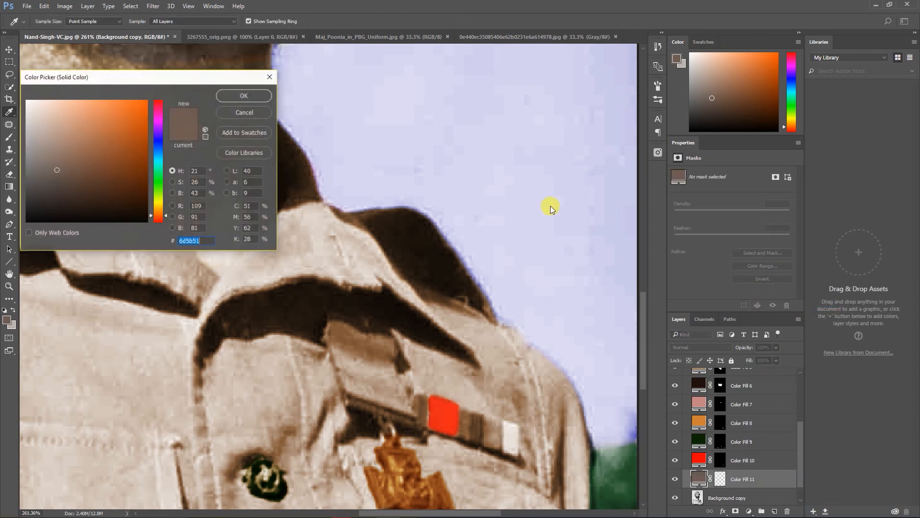
{"action": "left_click_drag", "start_coordinate": [167, 187], "coordinate": [156, 202]}
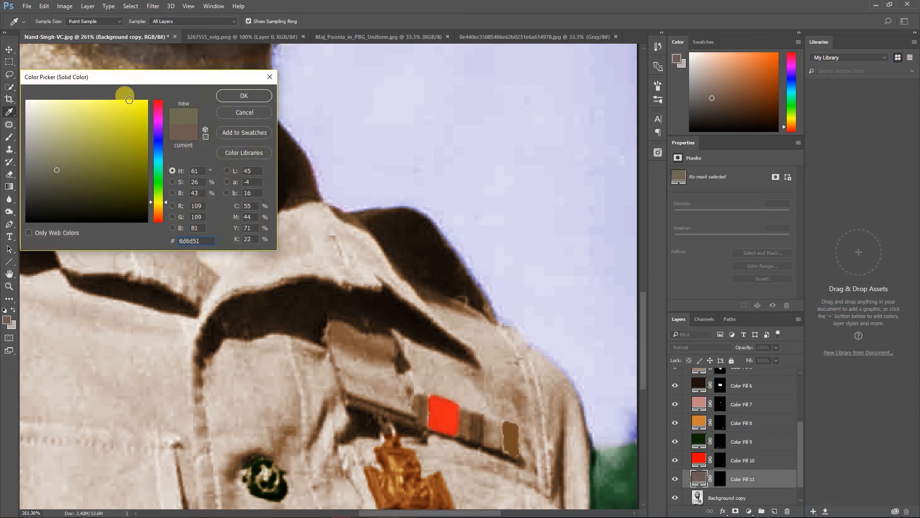
{"action": "left_click_drag", "start_coordinate": [121, 100], "coordinate": [157, 95]}
{"action": "left_click", "coordinate": [244, 95]}
{"action": "key", "text": "w"}
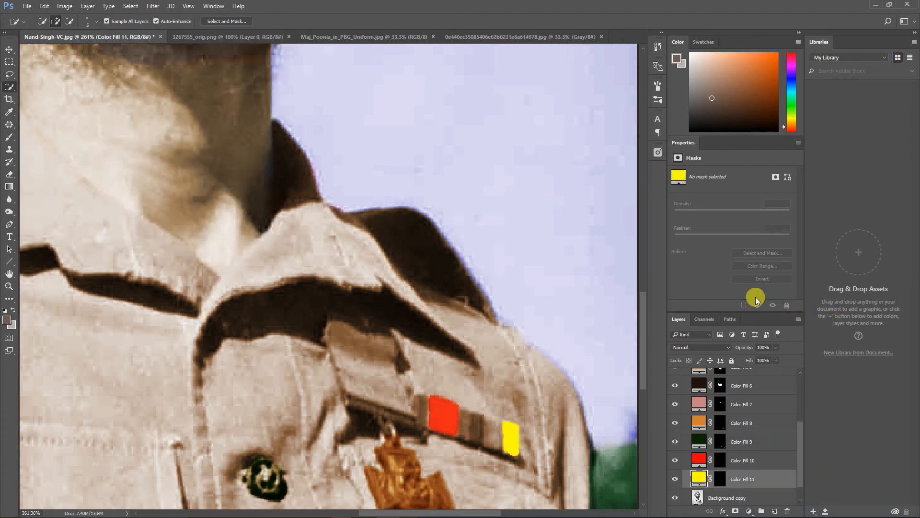
{"action": "left_click", "coordinate": [695, 346]}
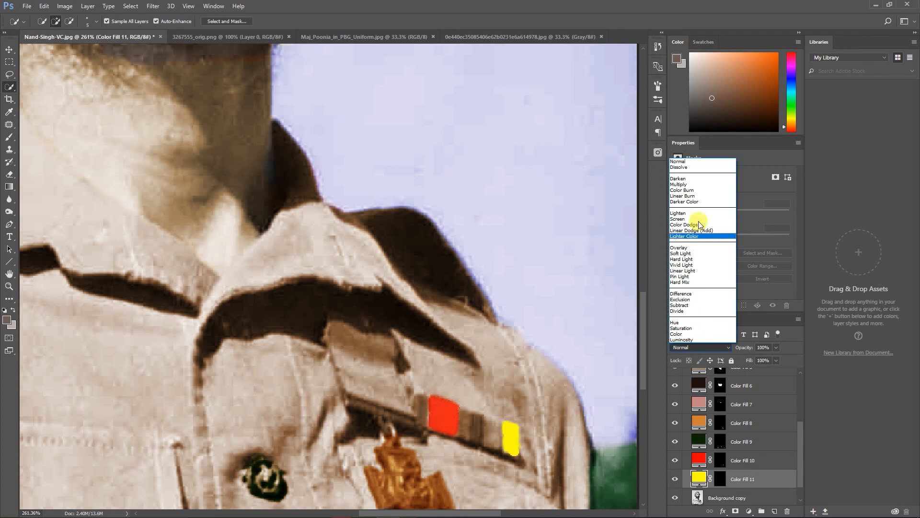
{"action": "left_click", "coordinate": [690, 185]}
Step: Paint white on the yellow fill layer's mask to clean up the edges of the yellow ribbon patch
{"action": "left_click", "coordinate": [719, 477]}
{"action": "key", "text": "d"}
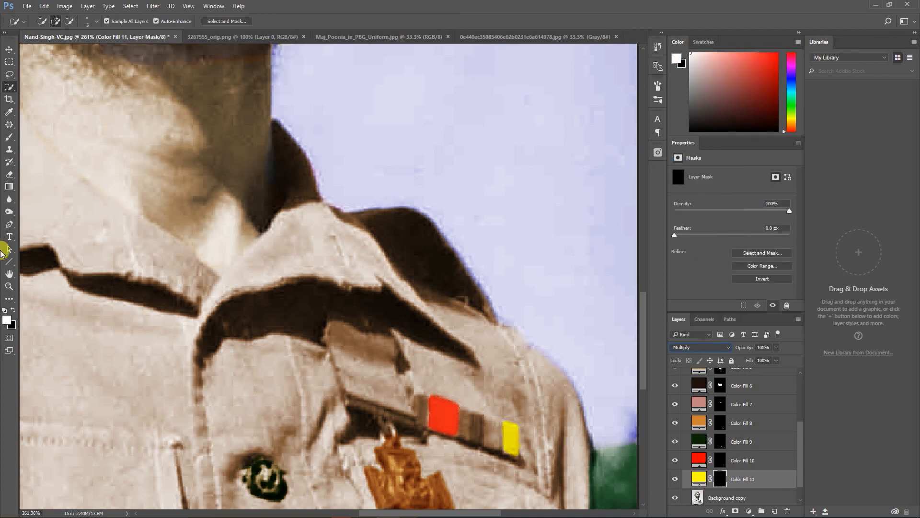
{"action": "left_click", "coordinate": [7, 138]}
{"action": "left_click_drag", "start_coordinate": [546, 459], "coordinate": [554, 467]}
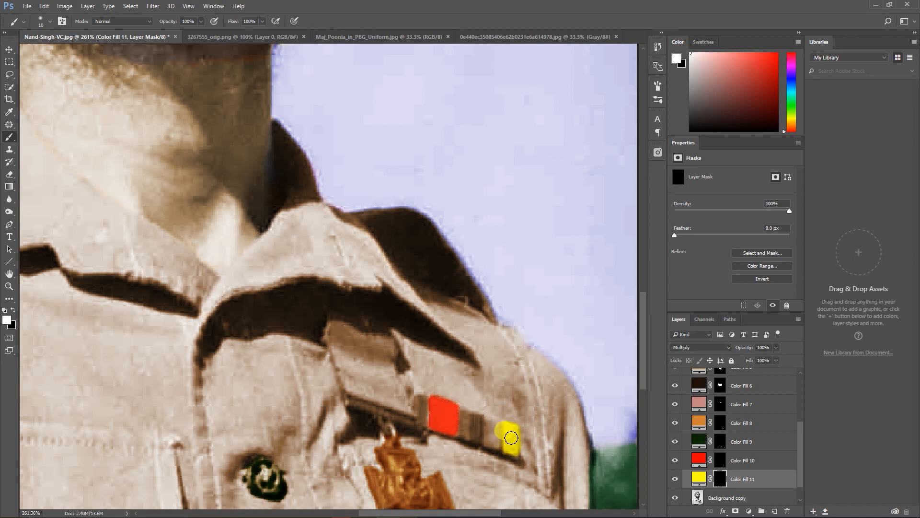
Step: Collapse the color image group and toggle its visibility to compare the colorized portrait with the original
{"action": "scroll", "coordinate": [437, 407], "scroll_direction": "down", "scroll_amount": 2, "text": "alt"}
{"action": "scroll", "coordinate": [437, 408], "scroll_direction": "down", "scroll_amount": 5, "text": "alt"}
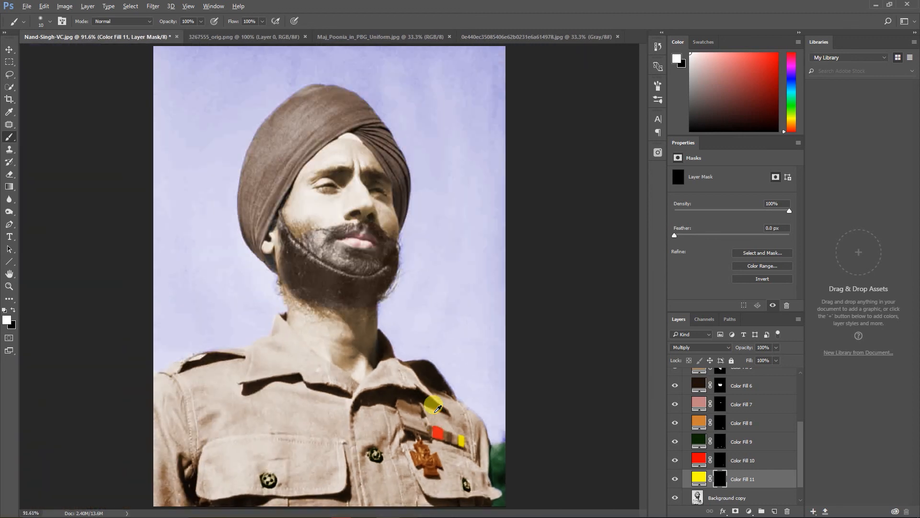
{"action": "scroll", "coordinate": [436, 409], "scroll_direction": "down", "scroll_amount": 1, "text": "alt"}
{"action": "left_click_drag", "start_coordinate": [801, 435], "coordinate": [802, 376]}
{"action": "left_click", "coordinate": [685, 374]}
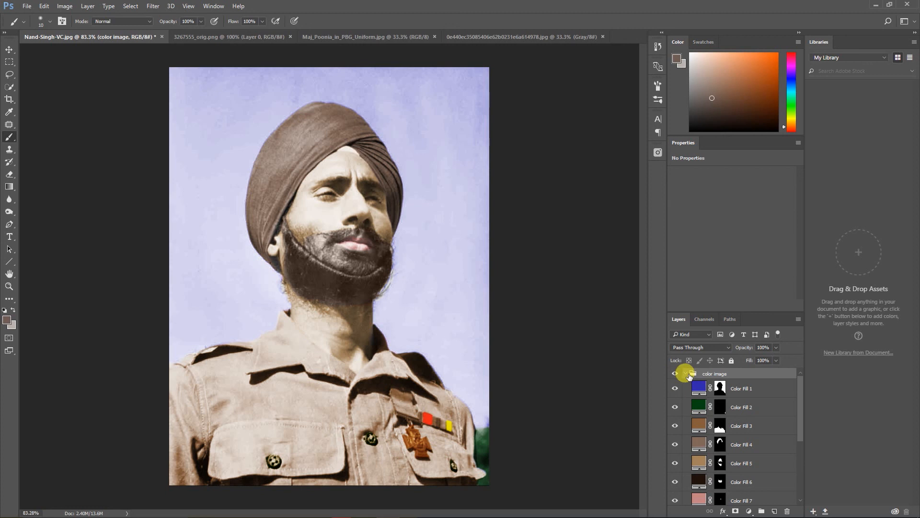
{"action": "left_click", "coordinate": [685, 374]}
{"action": "left_click", "coordinate": [673, 374]}
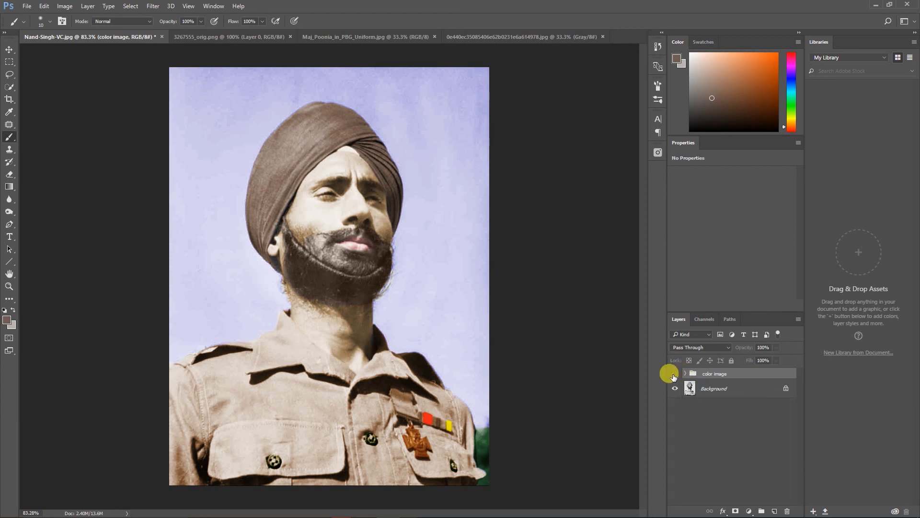
{"action": "left_click", "coordinate": [674, 375]}
{"action": "left_click", "coordinate": [673, 376]}
{"action": "left_click", "coordinate": [674, 374]}
Step: Expand the color image group and check the fill color of the Color Fill 1 layer, keeping it as is
{"action": "left_click", "coordinate": [686, 374]}
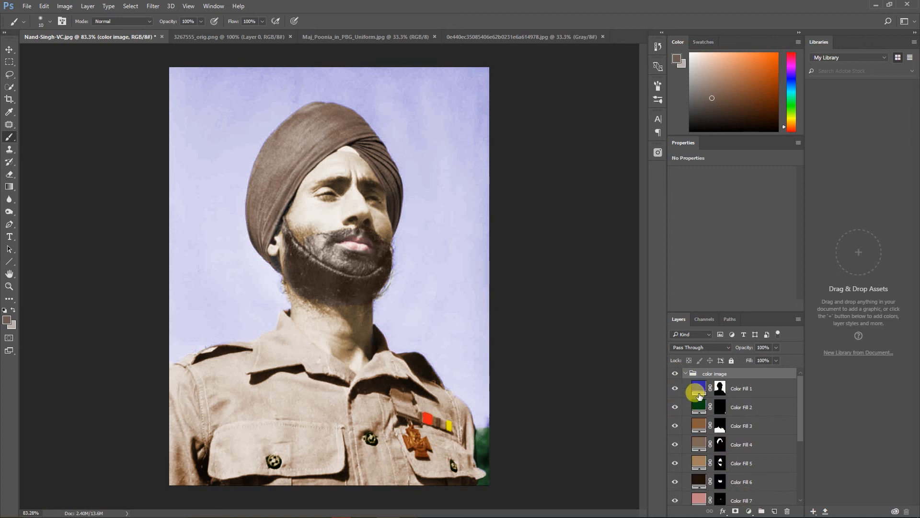
{"action": "double_click", "coordinate": [701, 388]}
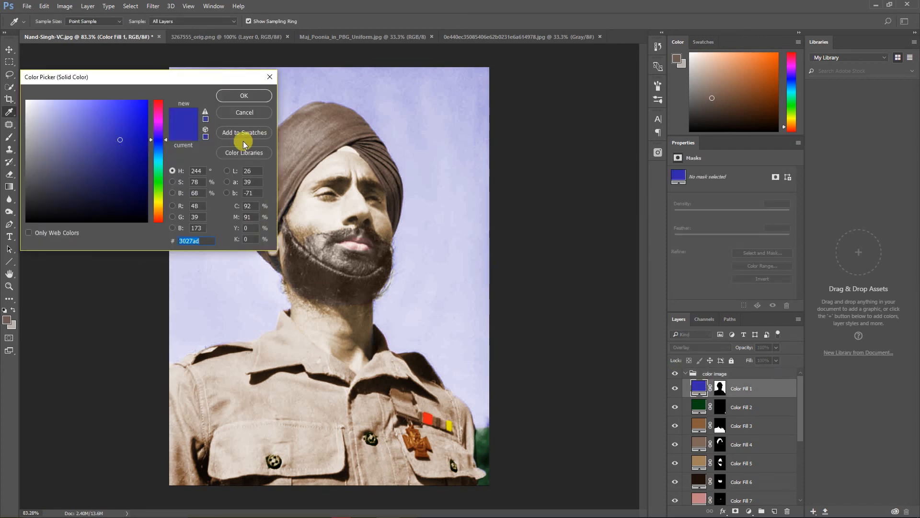
{"action": "left_click", "coordinate": [244, 95]}
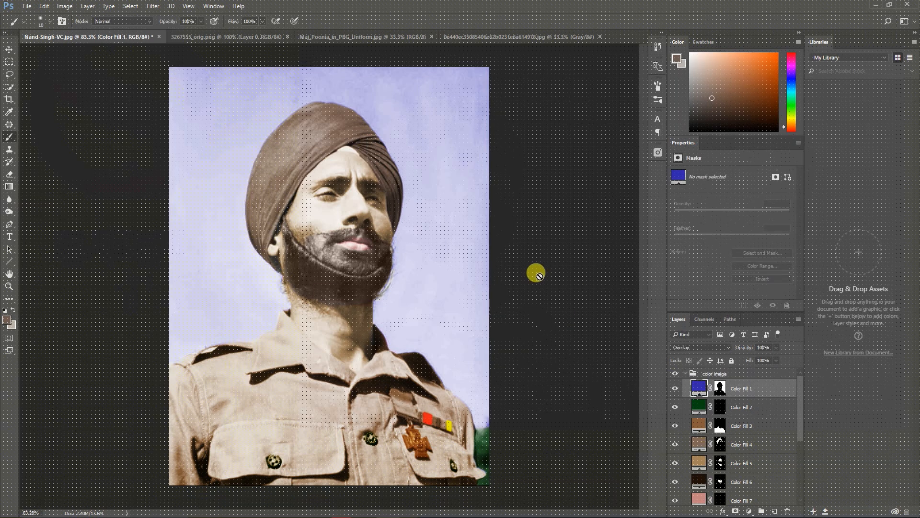